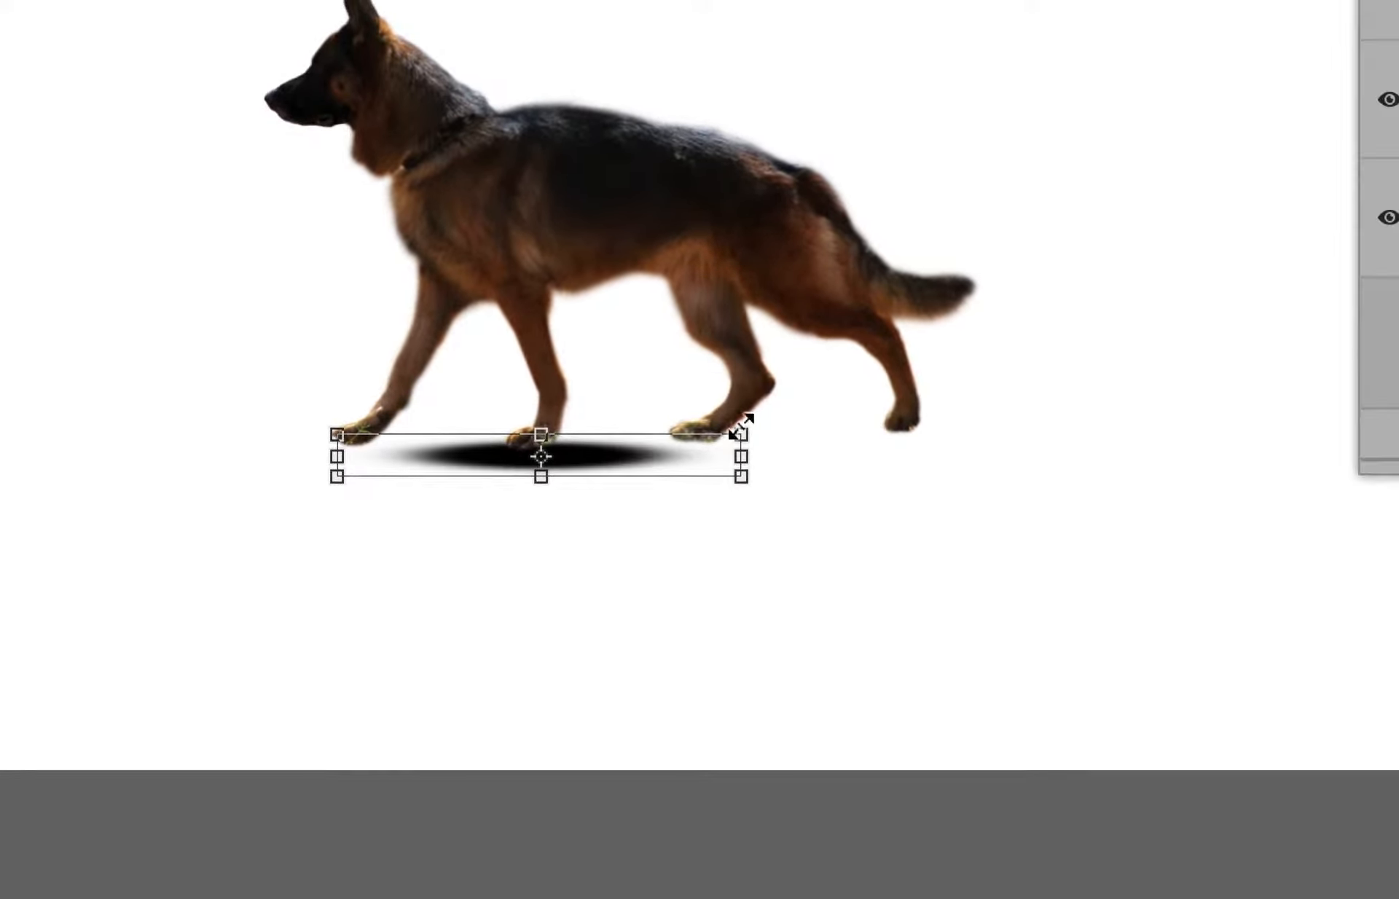
- Scale the flattened shadow ellipse below the front paws to 86.54 % width and 14.63 % height, and turn off snapping (Magnétisme)
drag(816, 421, 655, 437)
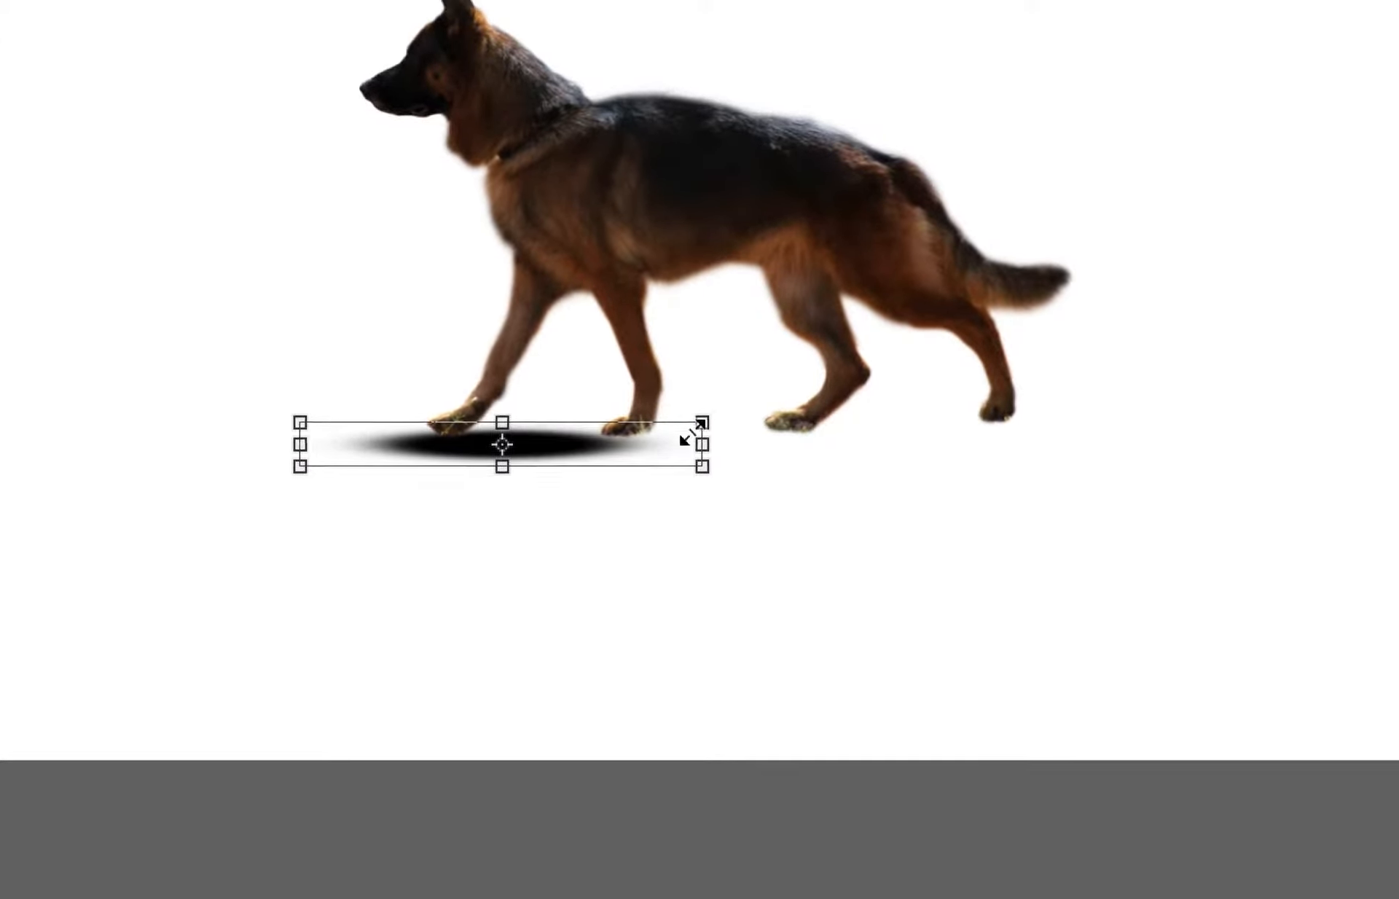
drag(776, 416, 865, 410)
mouse_move(726, 425)
mouse_down()
mouse_move(700, 435)
mouse_move(709, 447)
mouse_move(705, 431)
mouse_up()
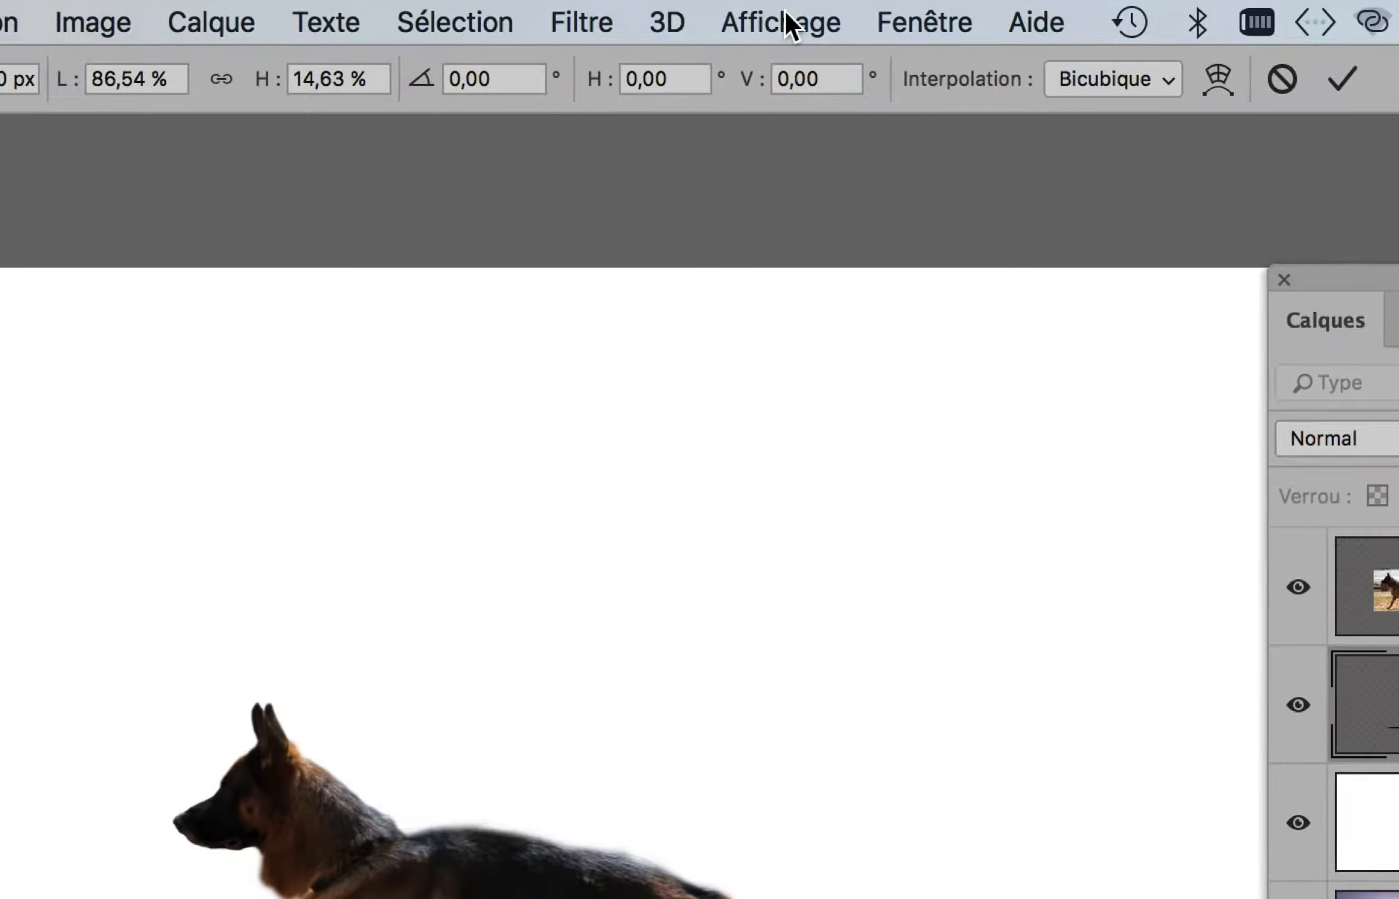
click(852, 21)
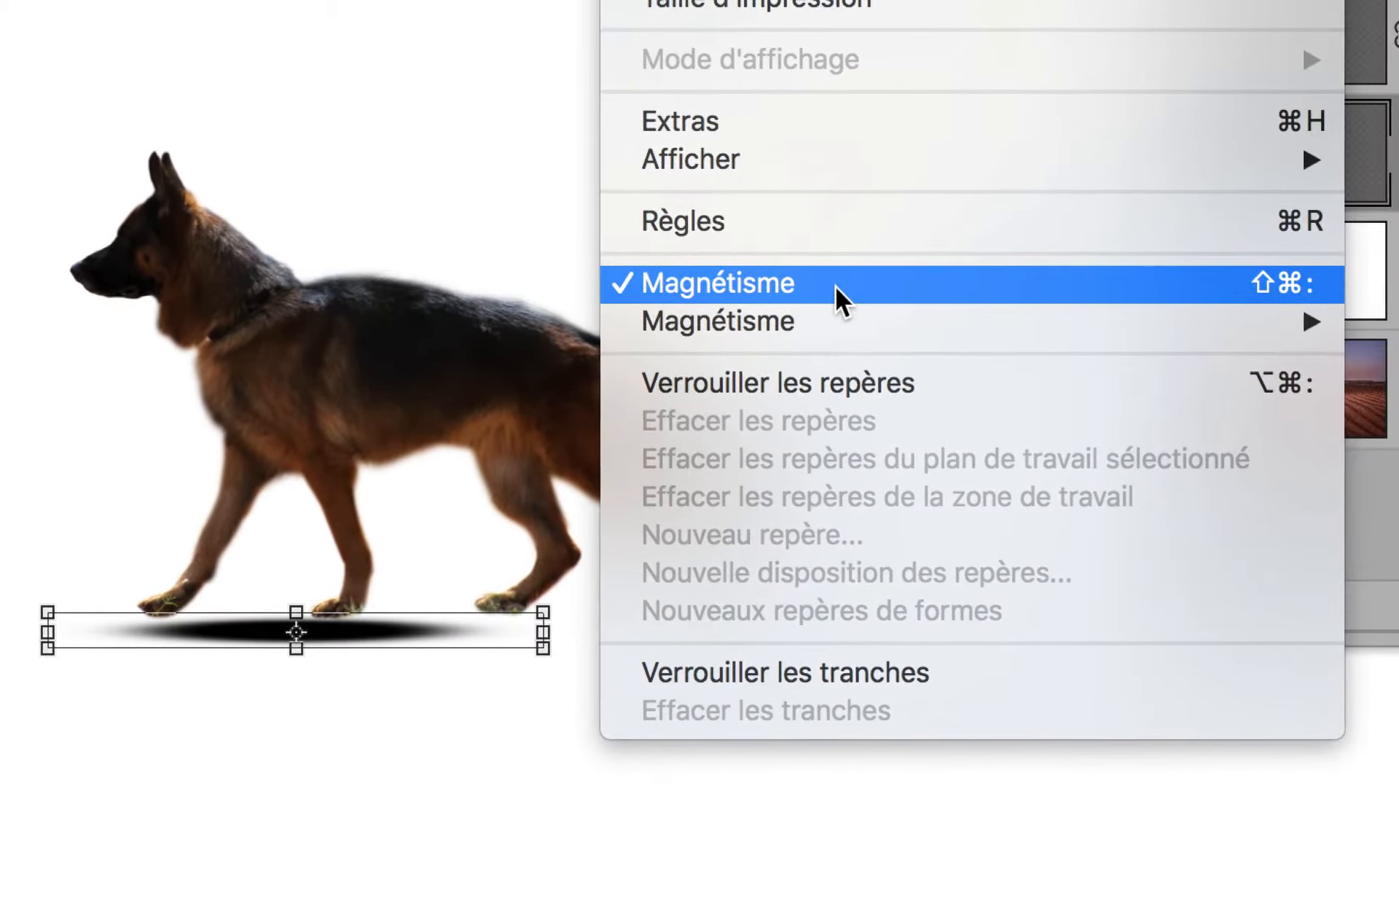
click(835, 286)
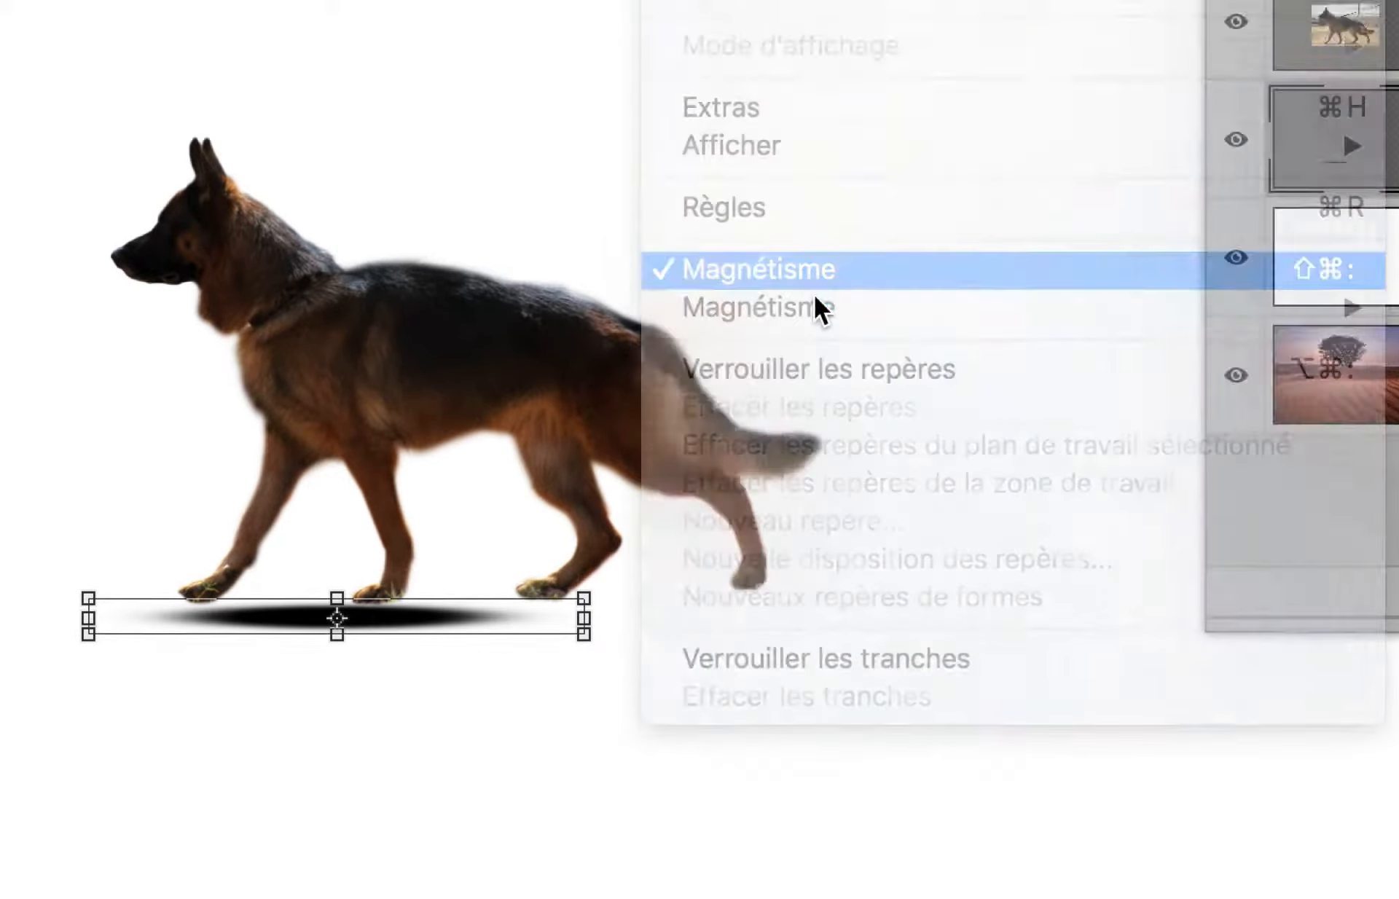
- Fit the shadow directly under the dog's two front paws and apply the transformation
mouse_move(683, 400)
mouse_down()
mouse_move(684, 379)
mouse_move(685, 390)
mouse_move(645, 390)
mouse_move(674, 408)
mouse_up()
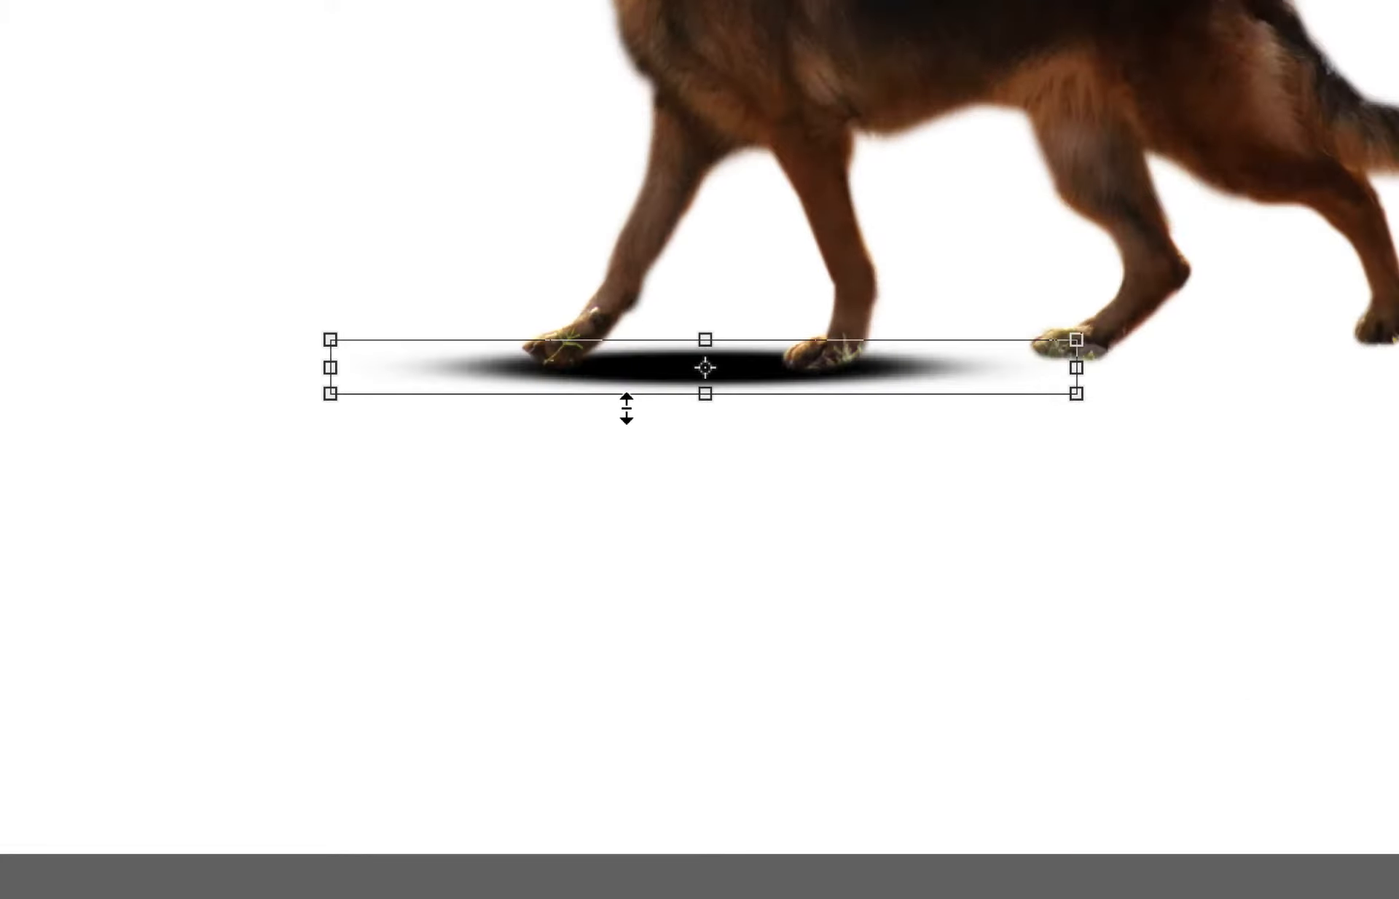
mouse_move(624, 406)
mouse_down()
mouse_move(655, 396)
mouse_move(631, 406)
mouse_move(631, 392)
mouse_up()
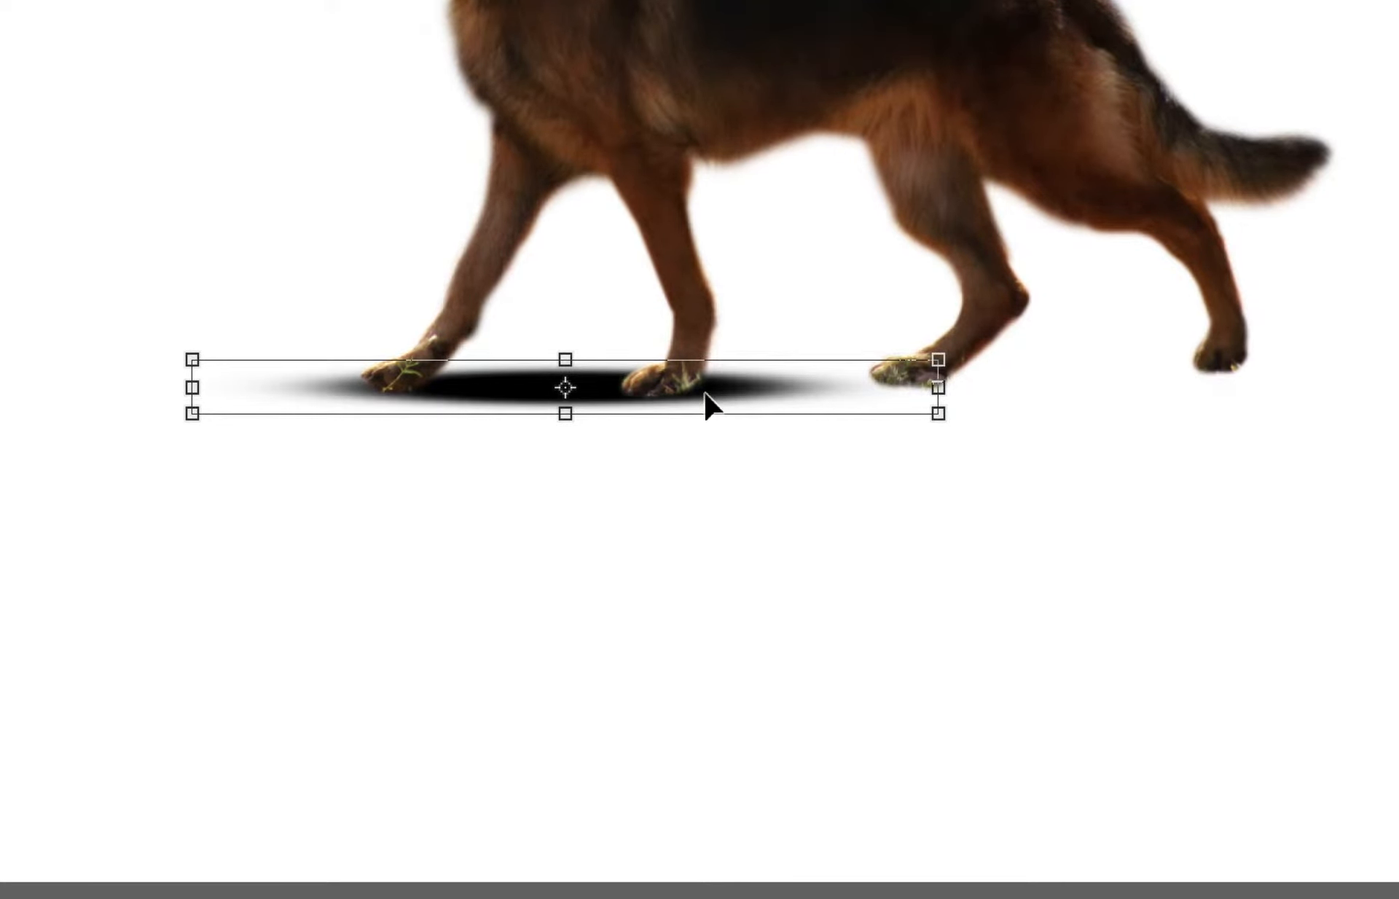
mouse_move(711, 404)
mouse_down()
mouse_move(688, 411)
mouse_move(689, 391)
mouse_up()
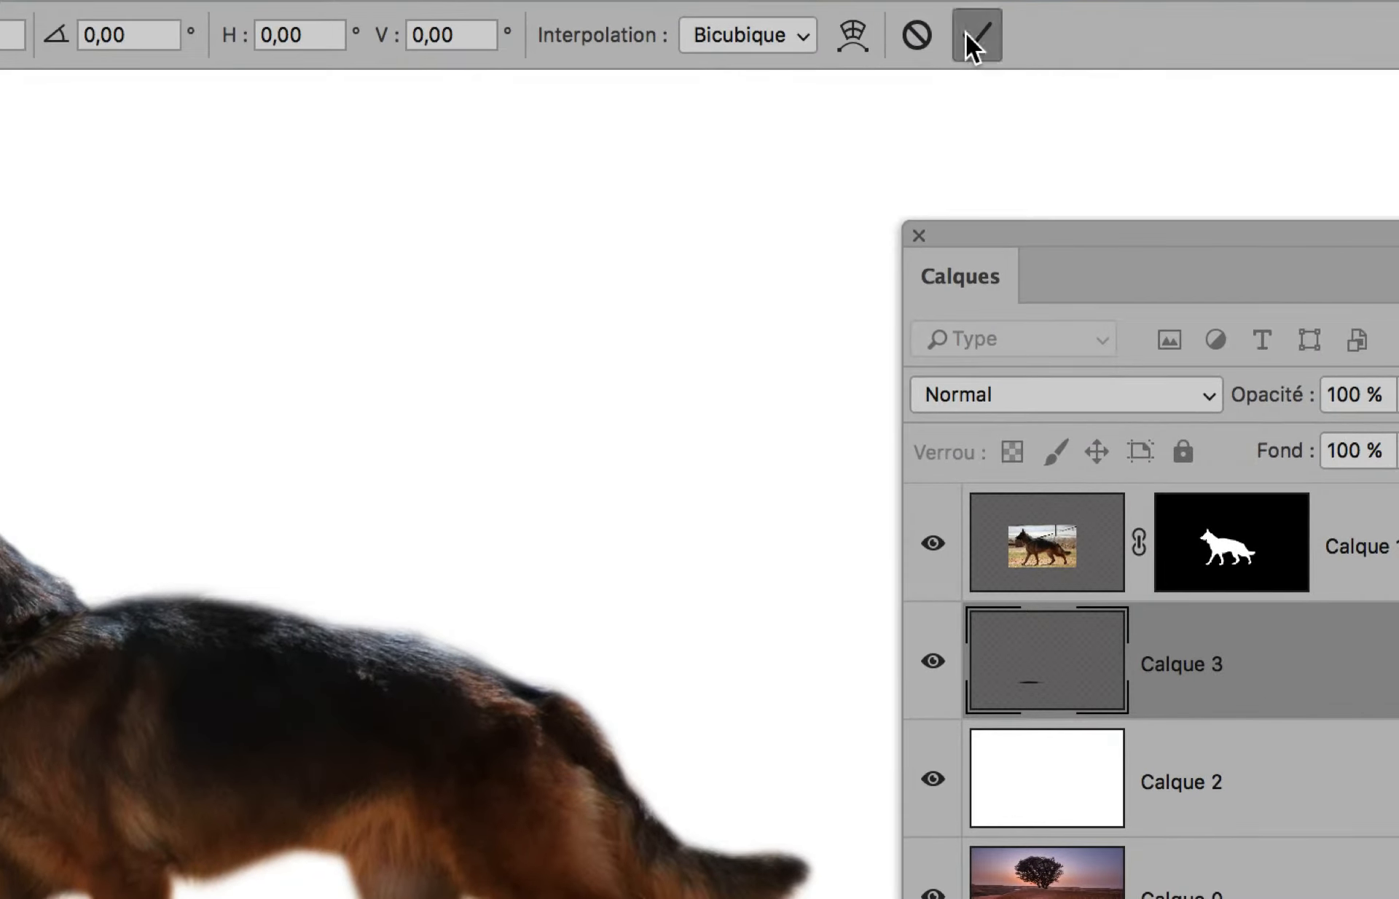
click(1110, 57)
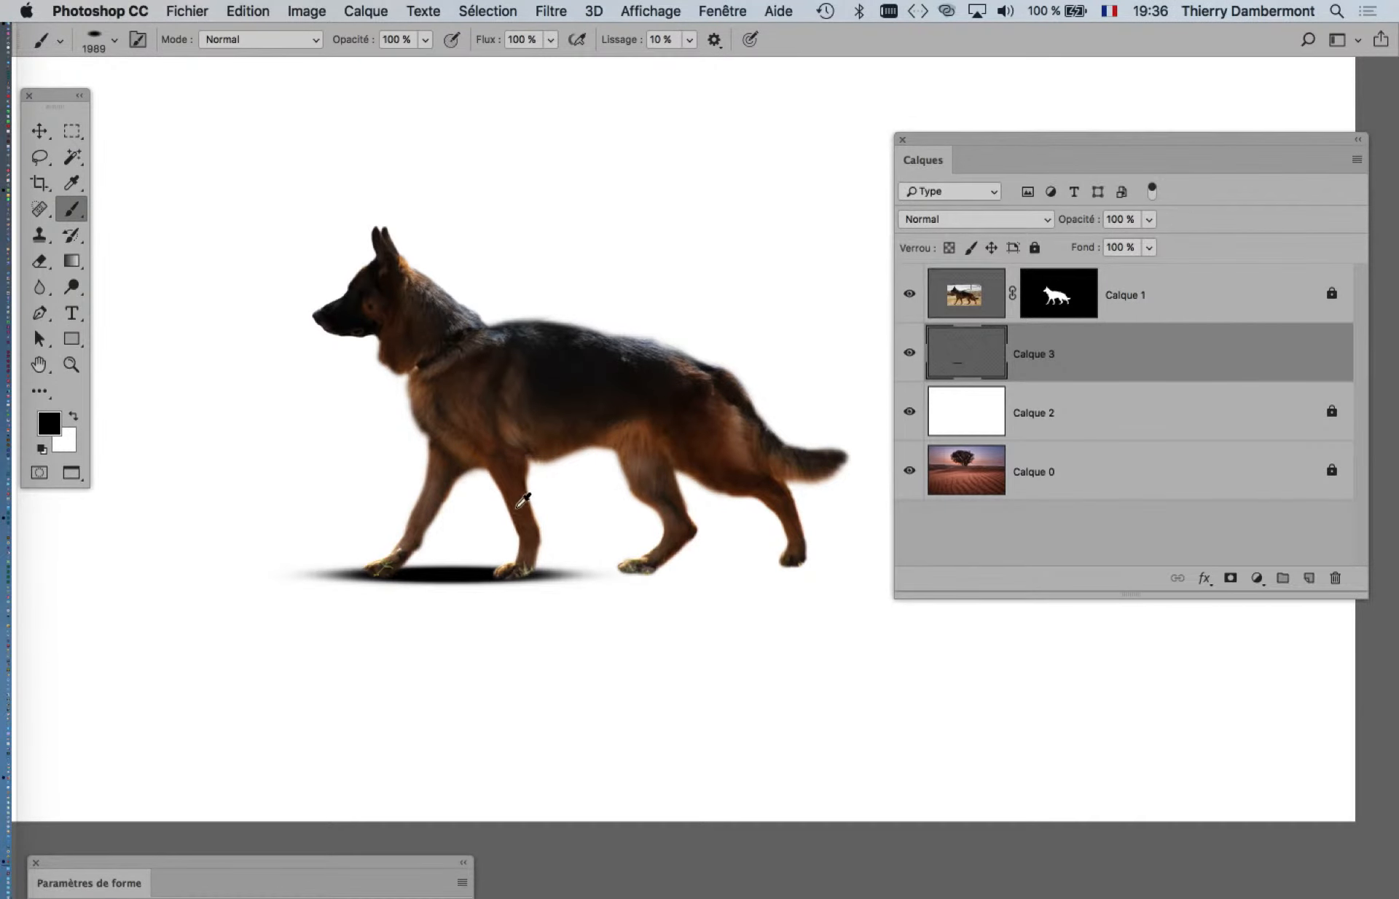
- Lower the opacity of the shadow layer Calque 3 to 37 %
scroll(521, 502, up, 4)
scroll(515, 500, down, 4)
scroll(517, 507, up, 1)
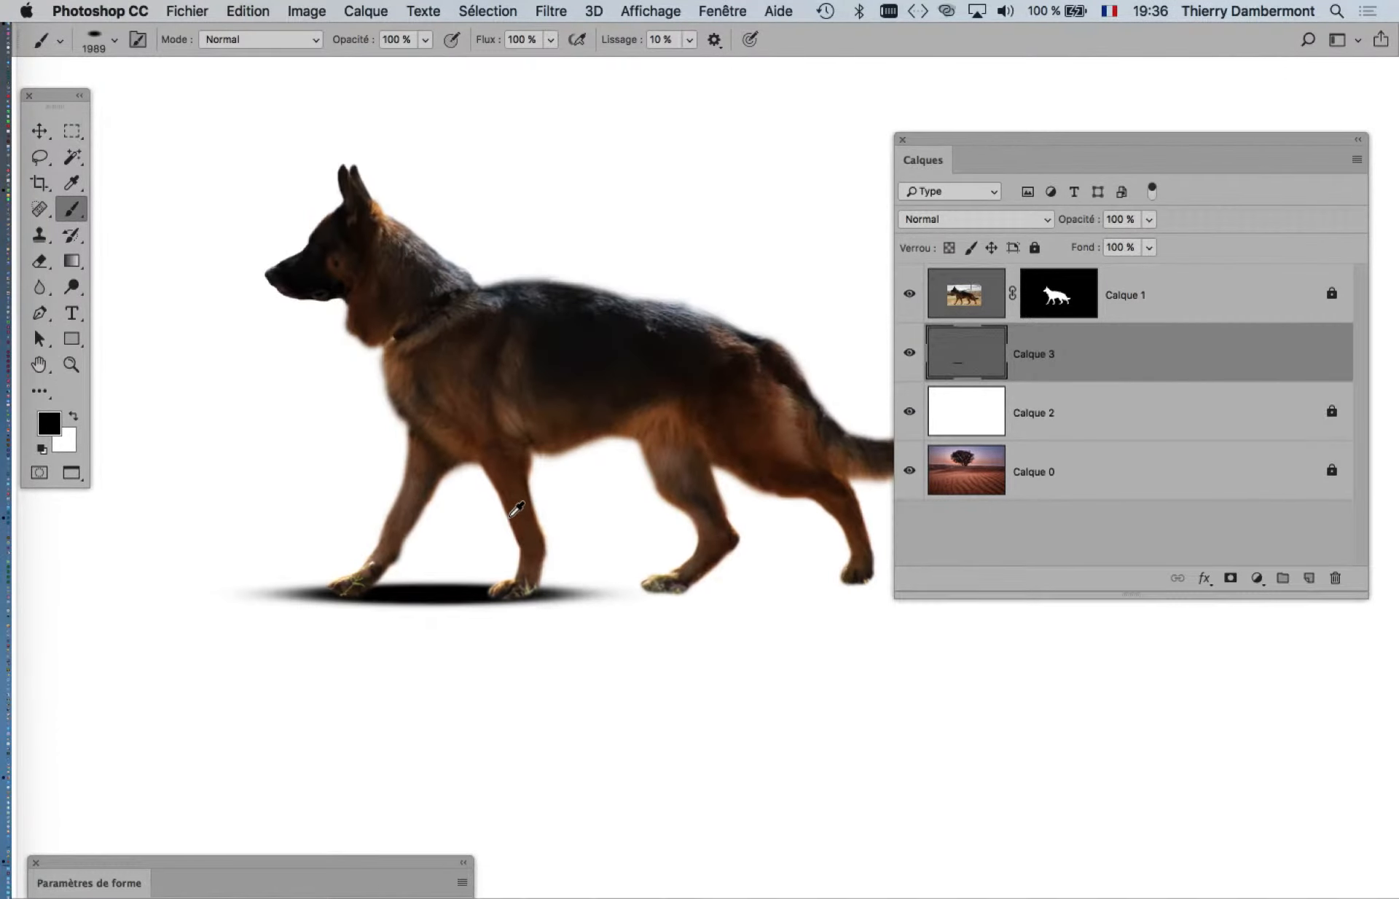
scroll(516, 508, up, 2)
drag(469, 482, 568, 423)
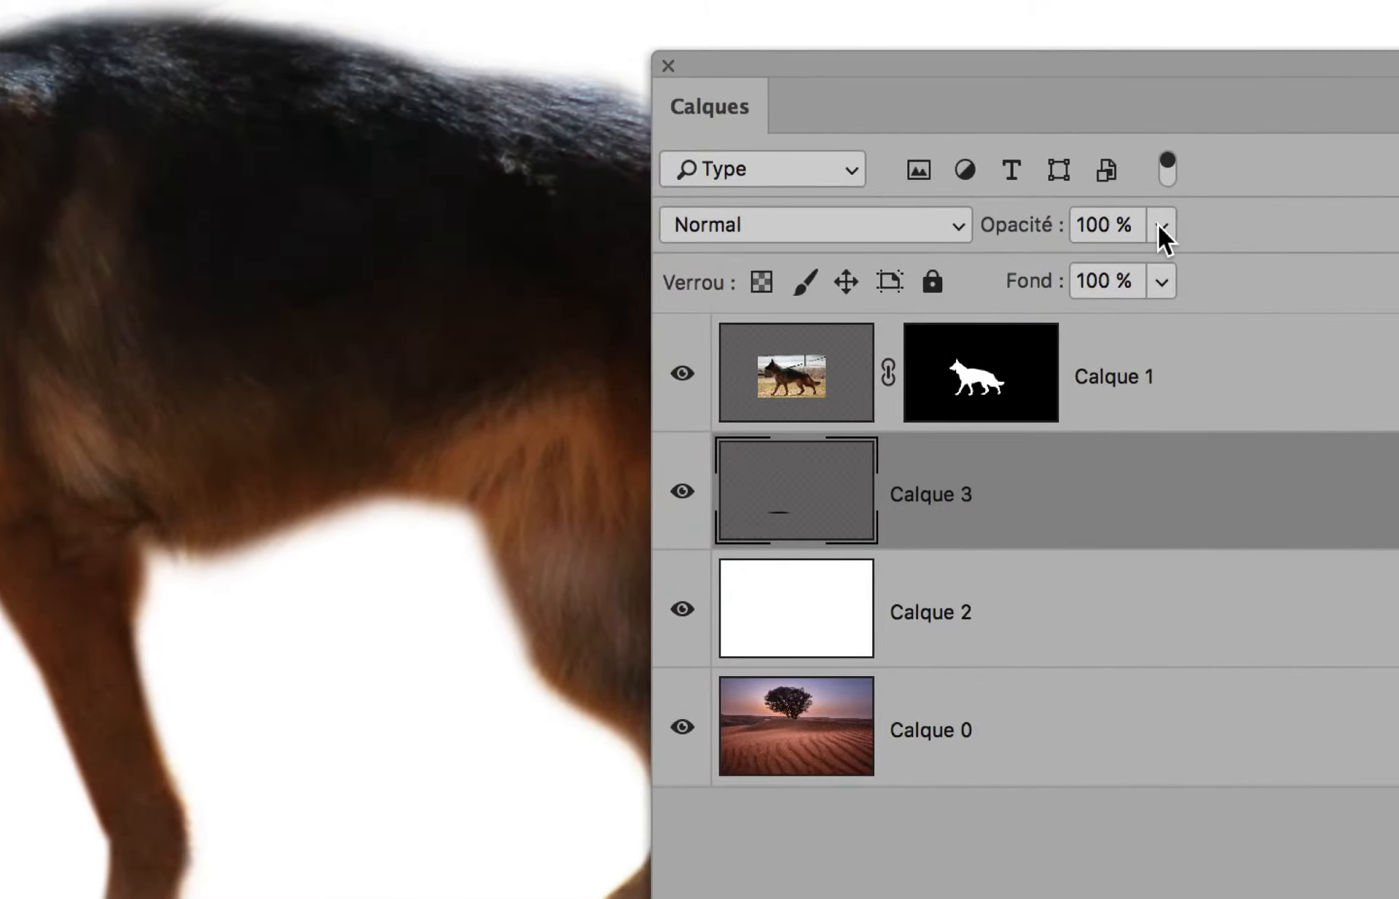
click(1160, 225)
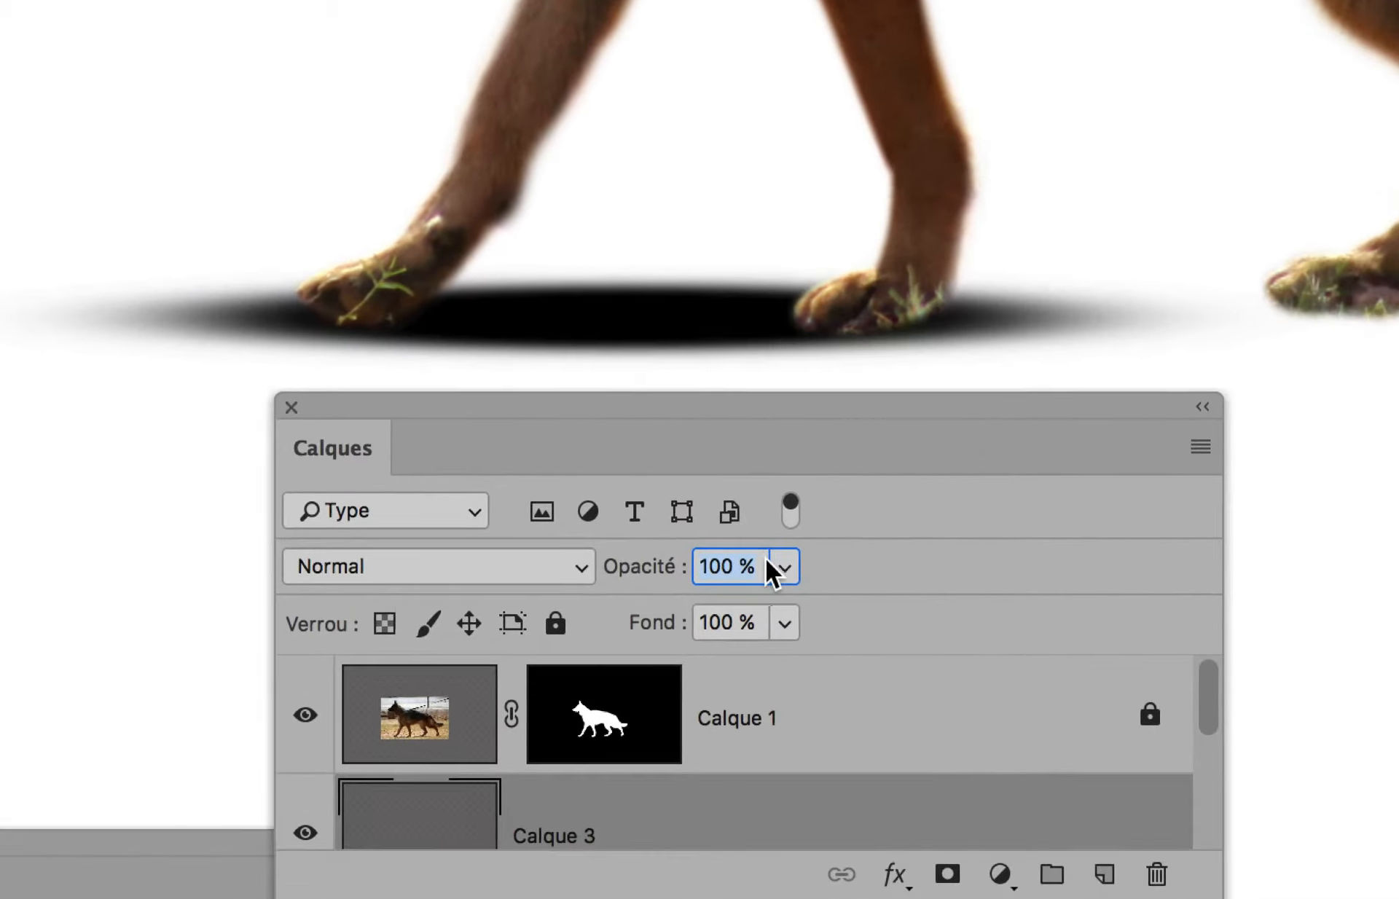
click(1182, 319)
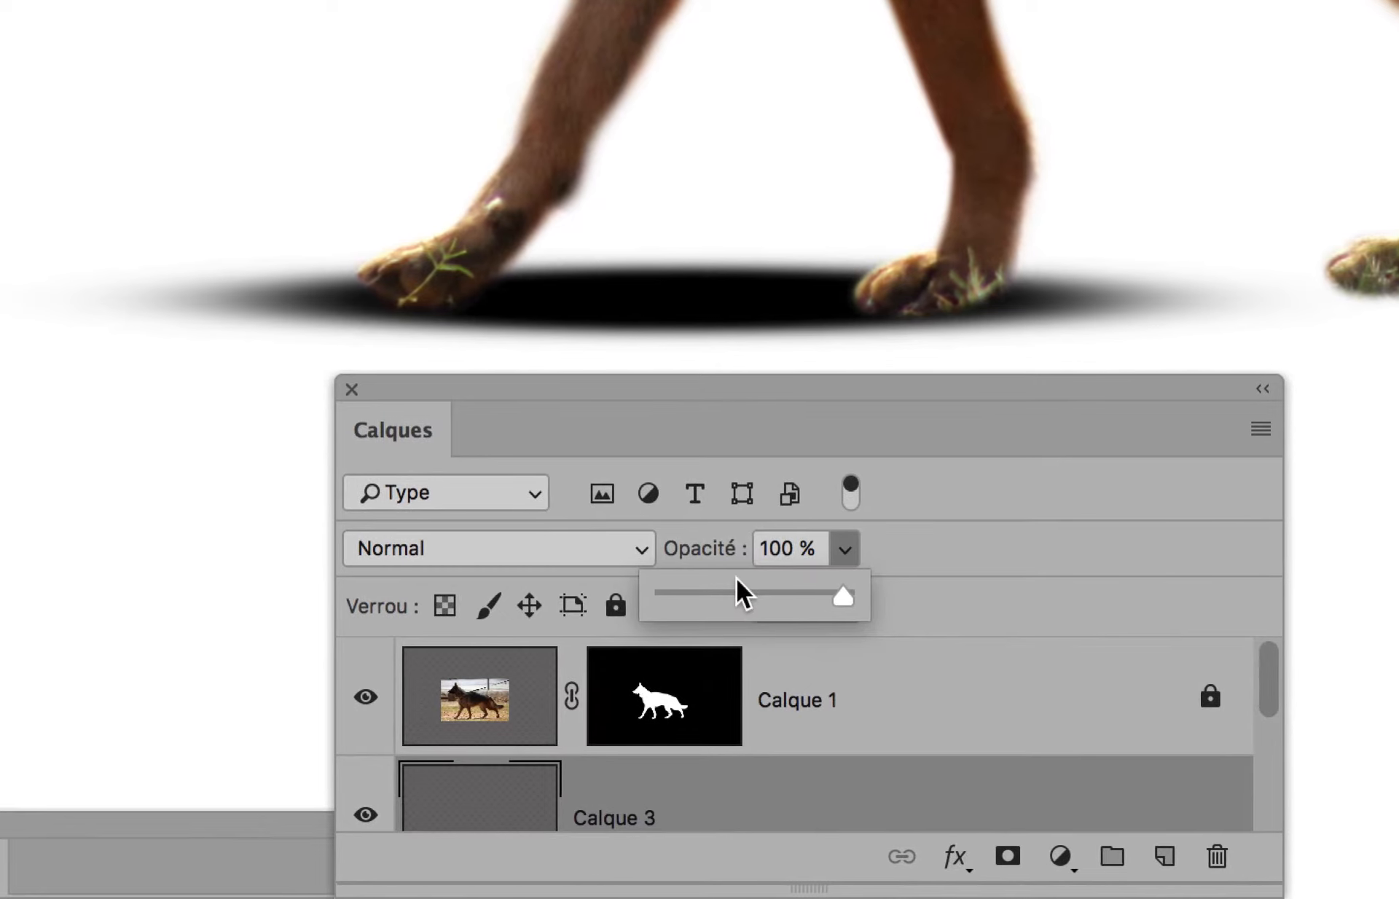
click(734, 581)
drag(740, 587, 718, 587)
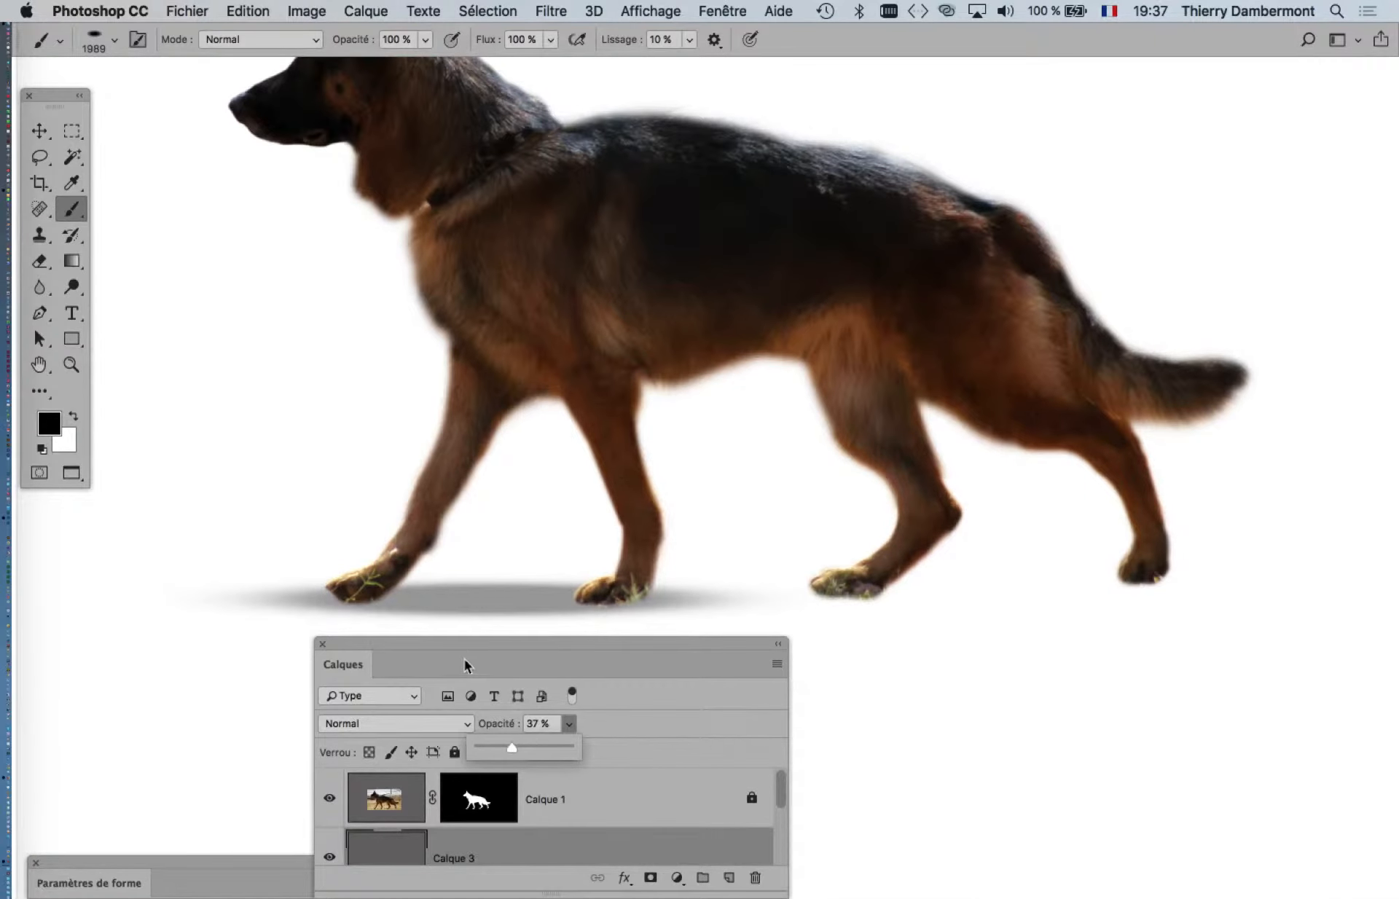
drag(459, 648, 1011, 217)
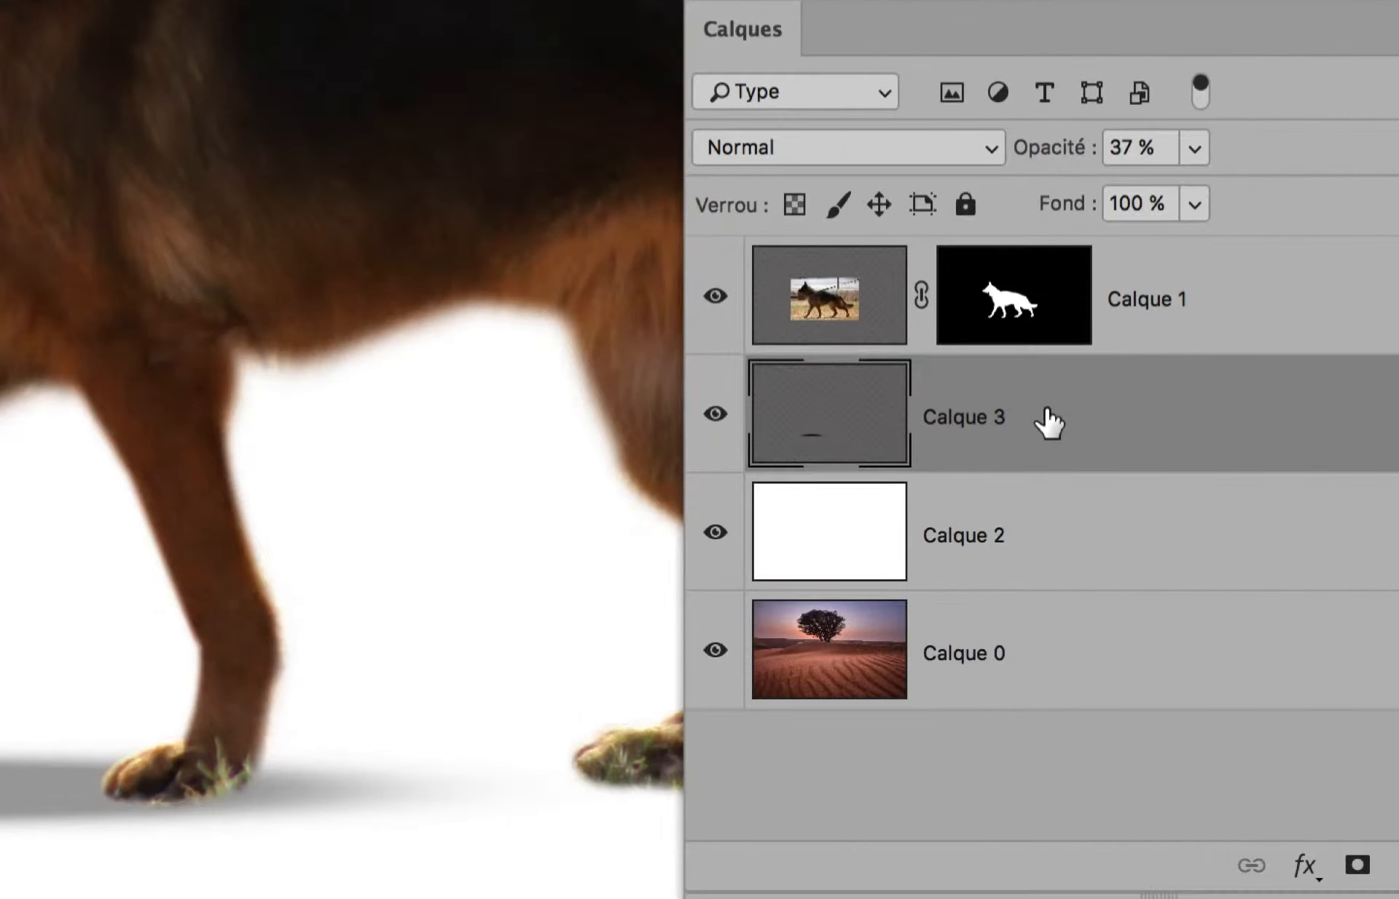
- Duplicate the shadow layer Calque 3 and move the Layers panel clear of the dog
drag(1049, 423, 1285, 641)
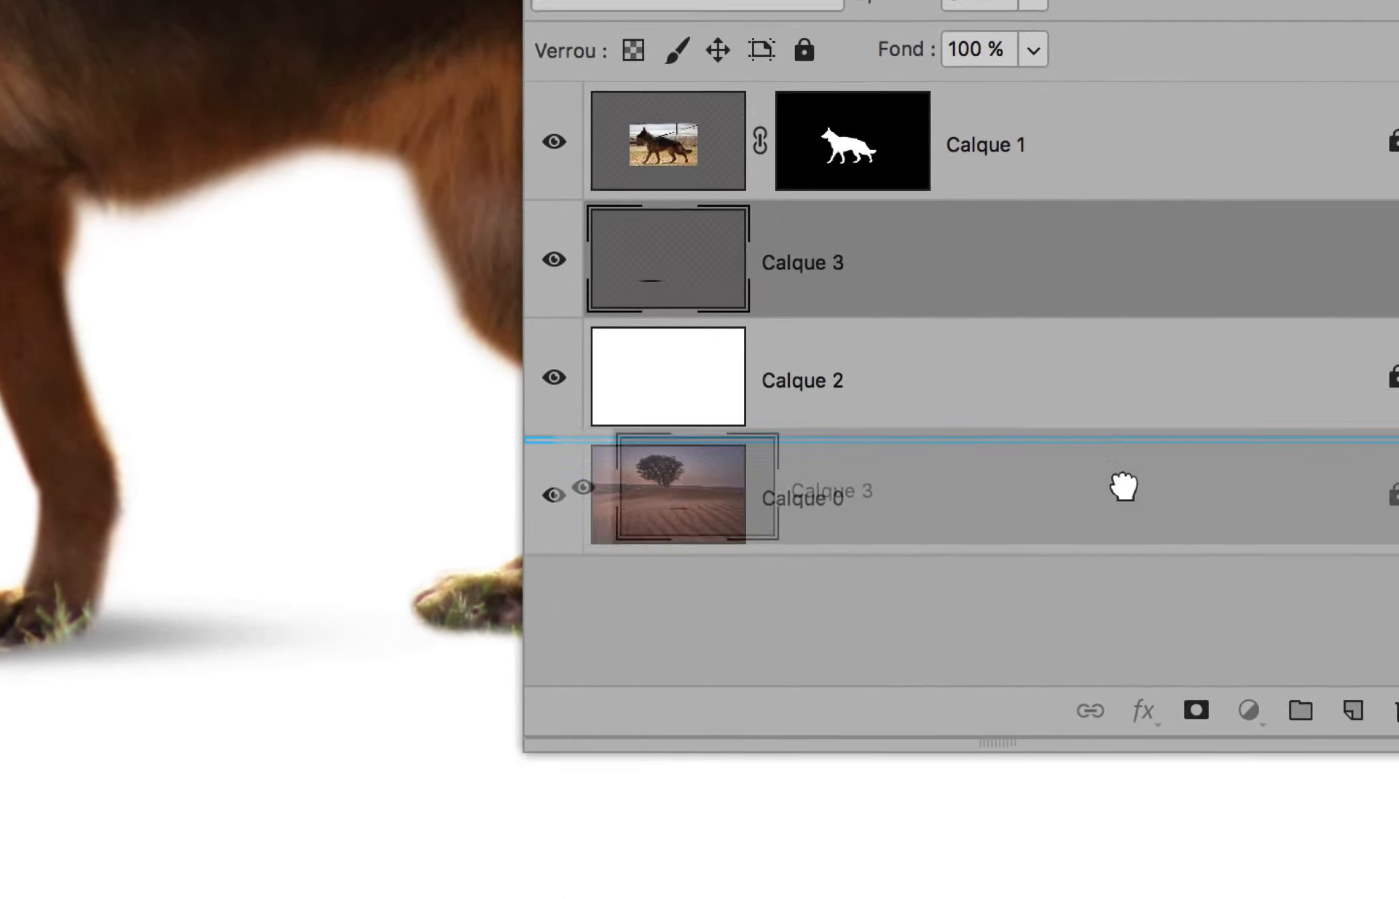
drag(1123, 486, 1200, 559)
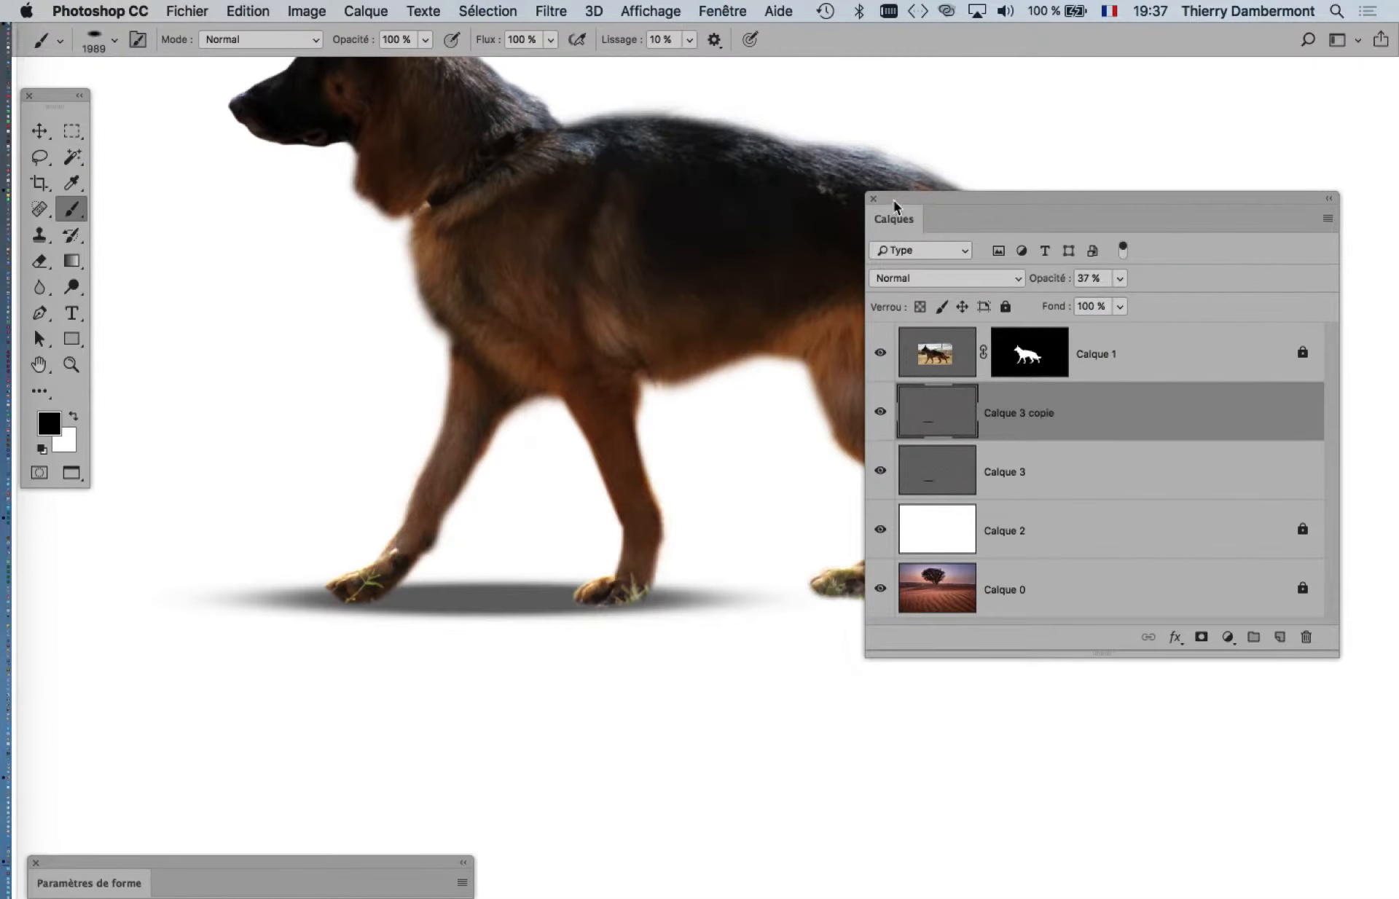
drag(895, 208, 927, 741)
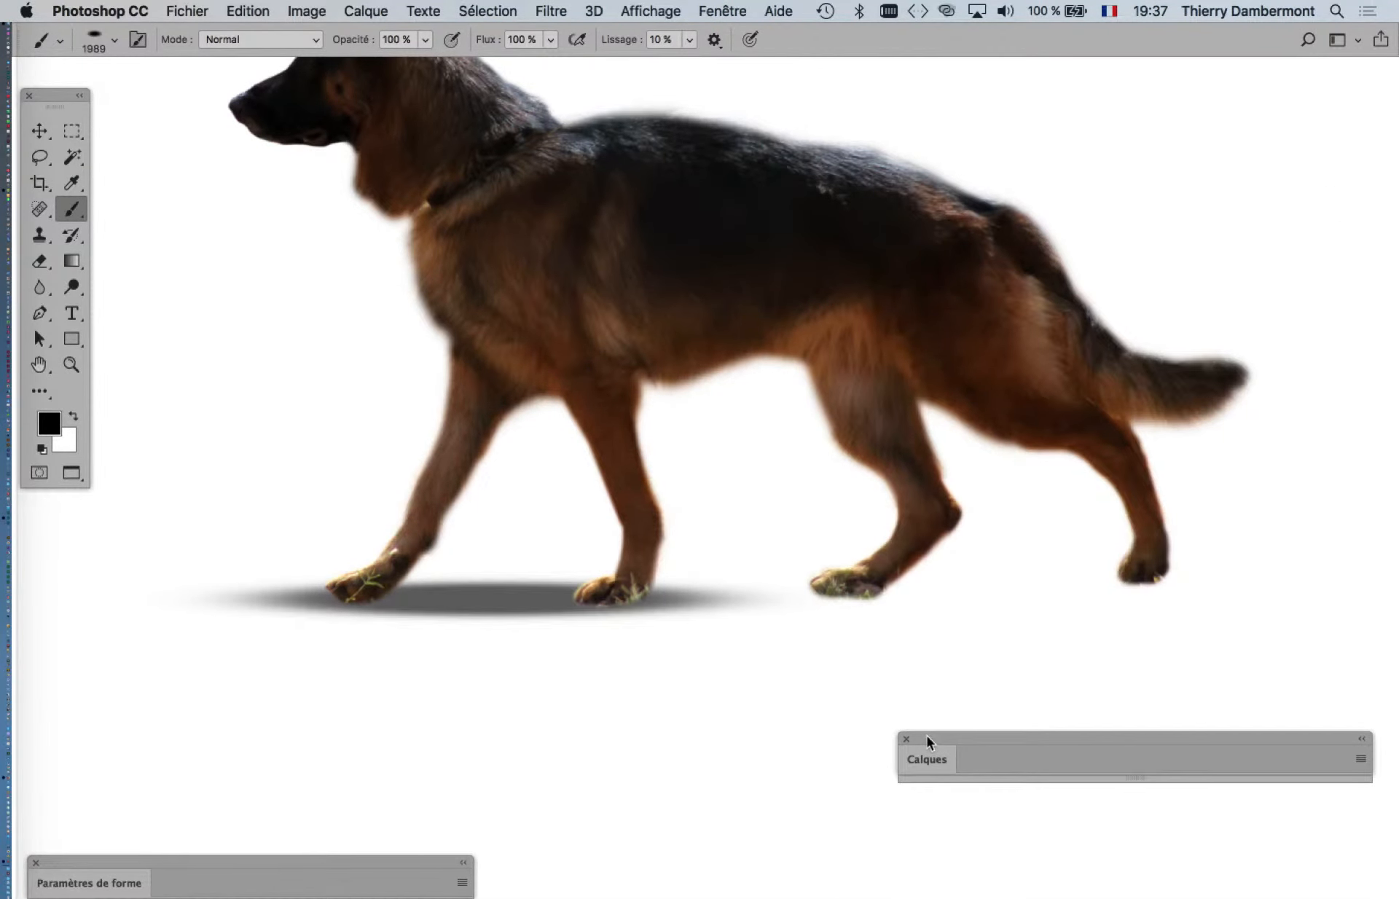
- Move the duplicated shadow under the hind paws with Free Transform, scaling it to 94.55 % width and 78.74 % height
key(super+t)
drag(528, 606, 952, 611)
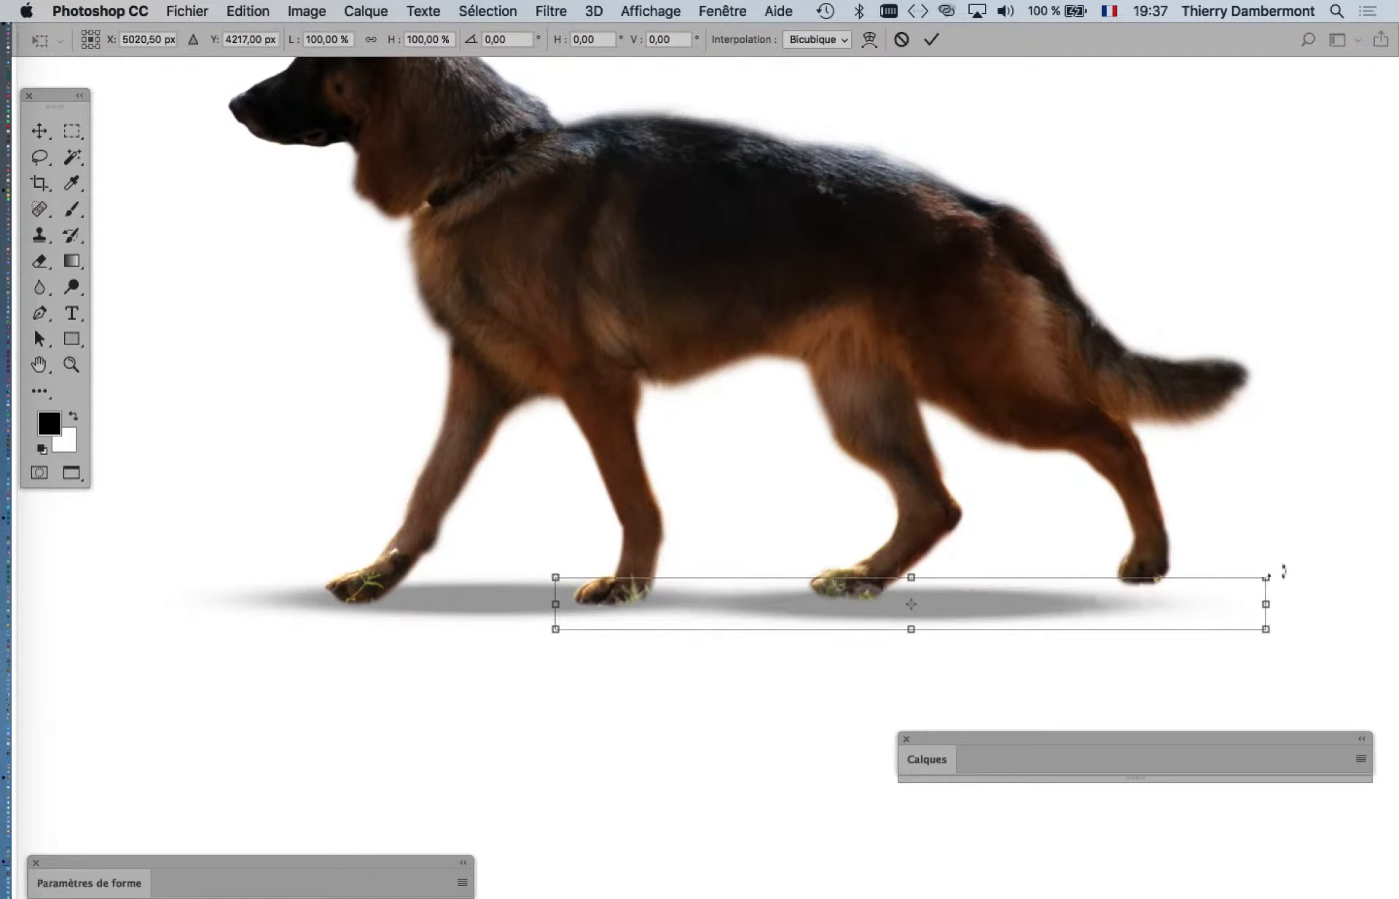
drag(1267, 576, 1227, 588)
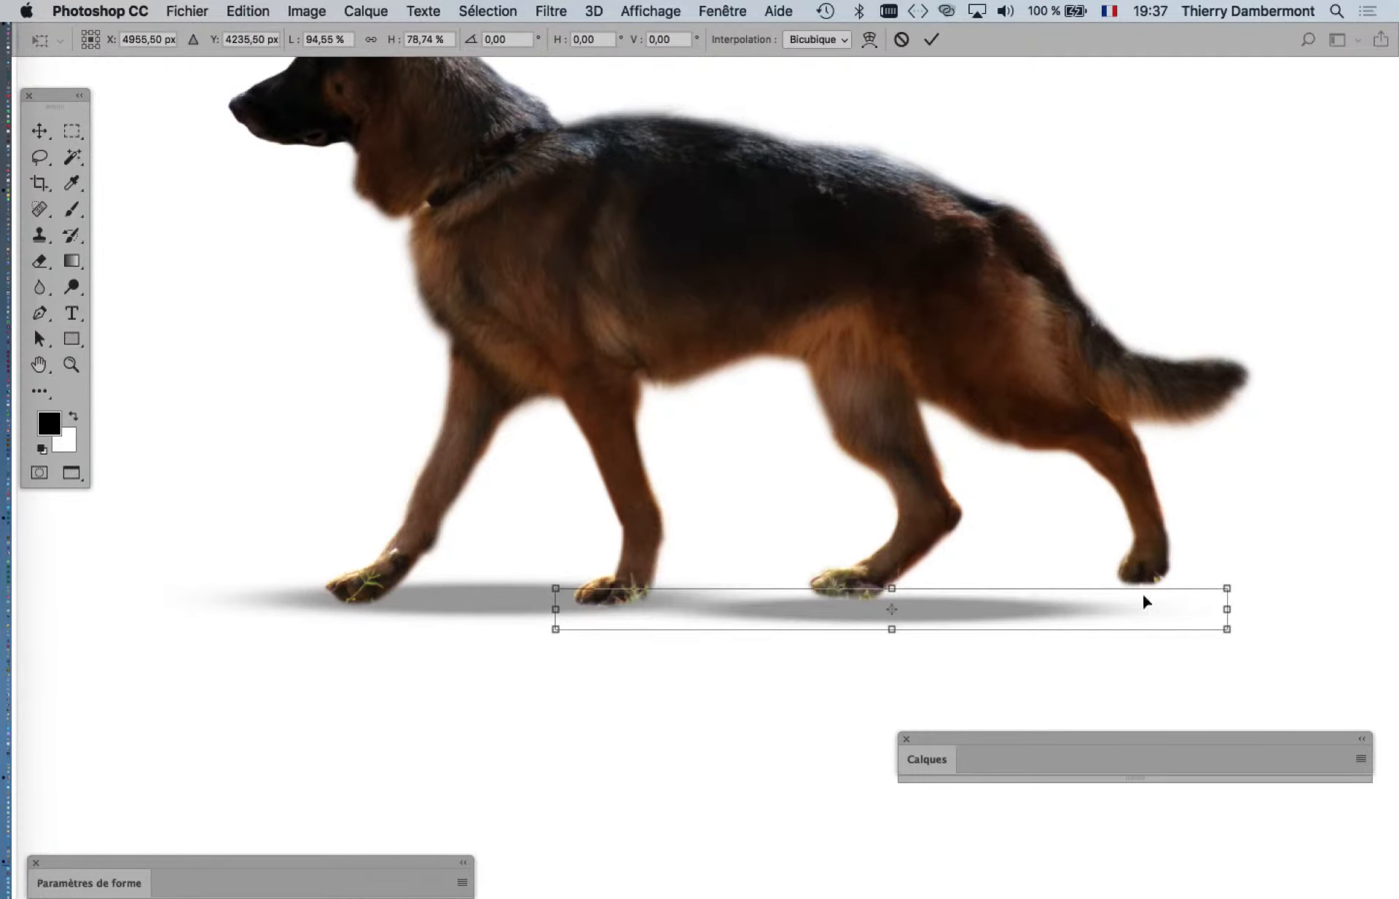
drag(1023, 612, 1033, 600)
scroll(1016, 612, down, 2)
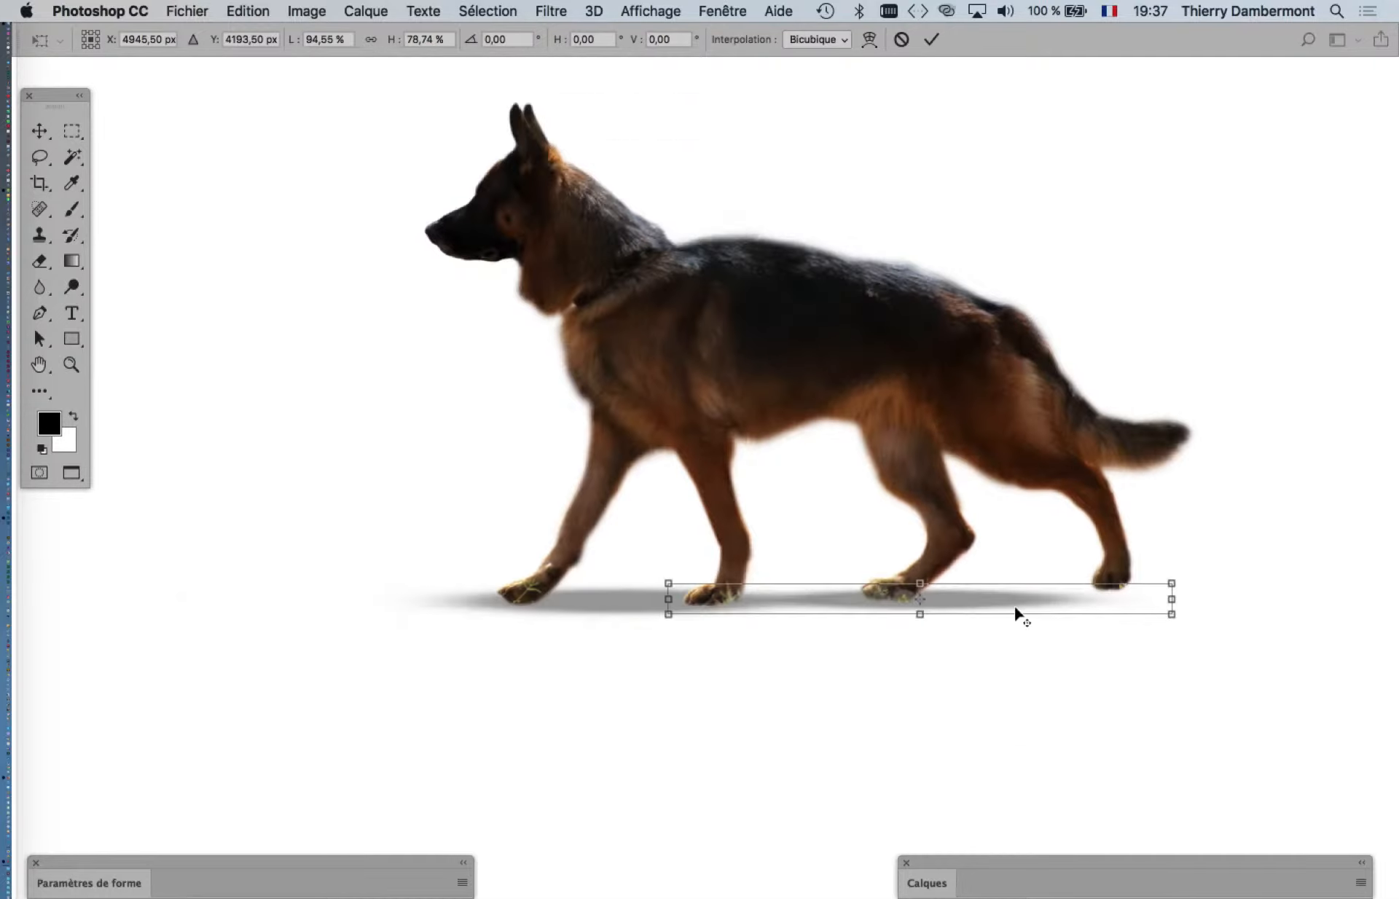
- Refine the hind shadow to 96.02 % width and 84.48 % height, align it under the paws and apply the transformation
drag(1165, 584, 1168, 569)
drag(1081, 598, 1085, 603)
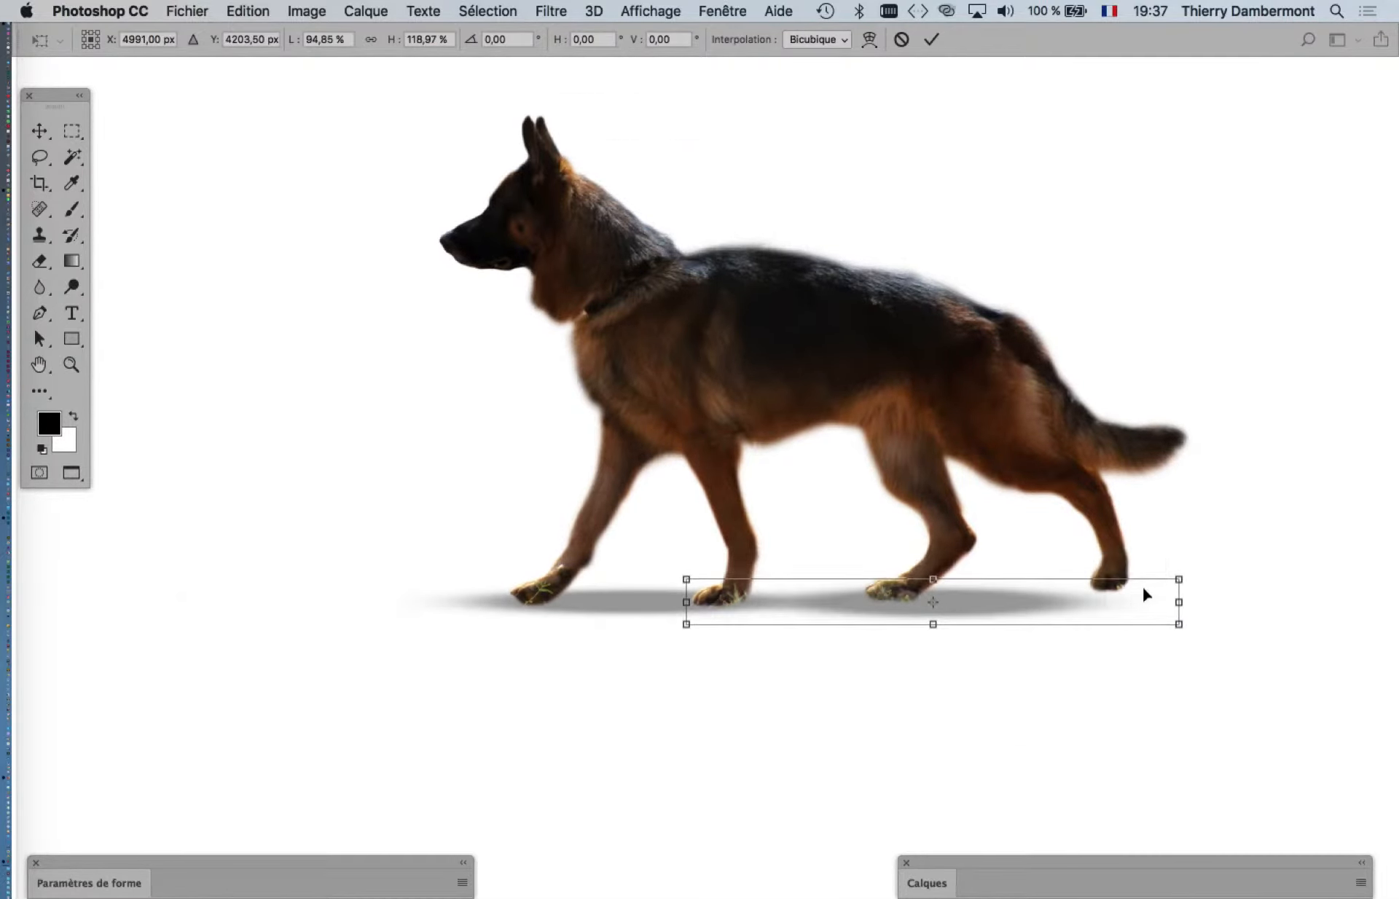
drag(1174, 582, 1179, 595)
drag(1058, 613, 1029, 611)
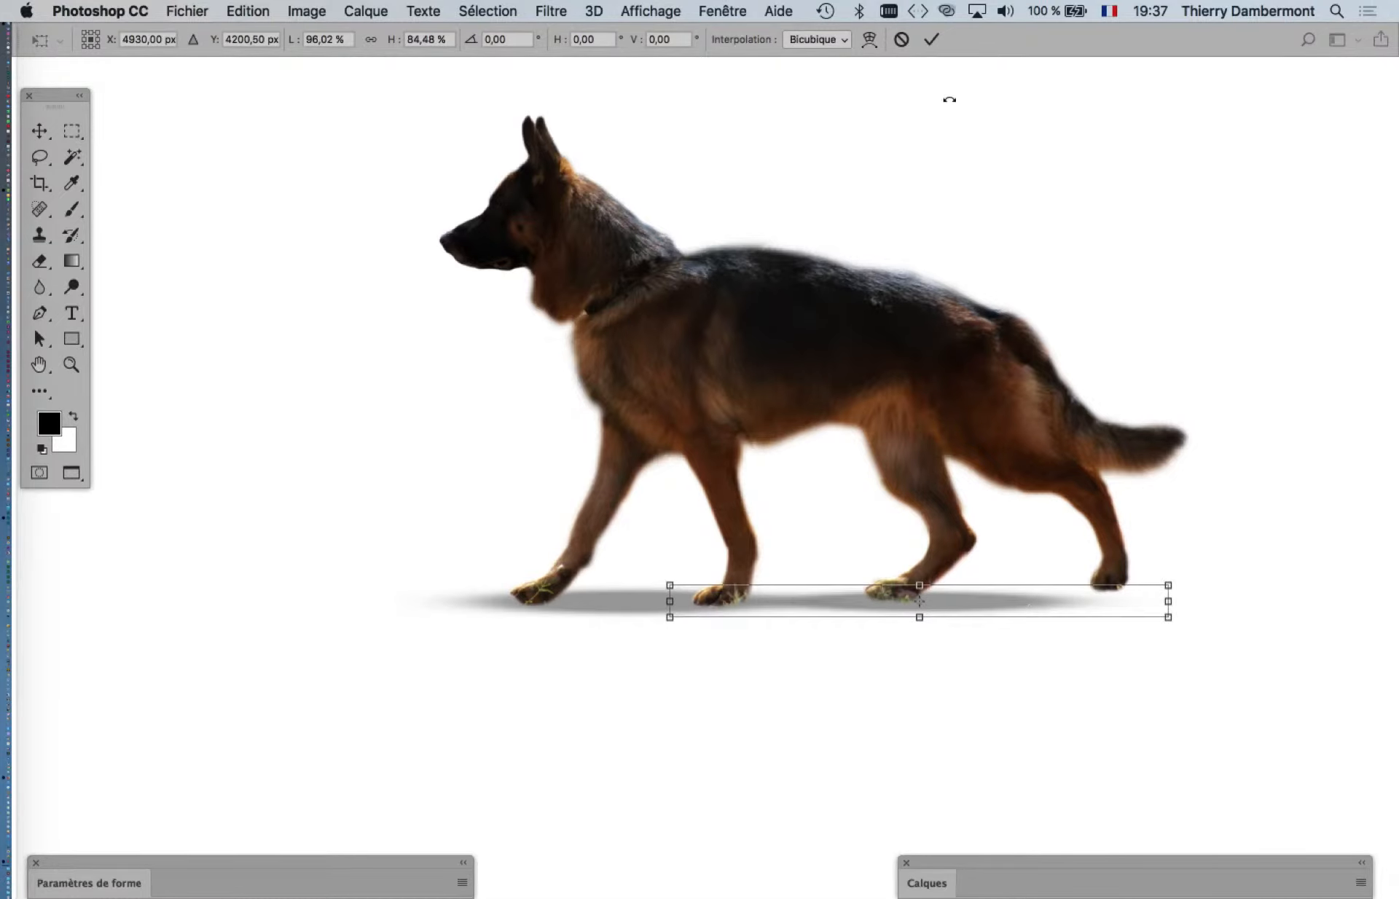
click(930, 39)
- Lower the opacity of the hind shadow layer Calque 3 copie to 21 %
key(b)
mouse_move(1051, 867)
mouse_down()
mouse_move(1052, 662)
mouse_move(1038, 652)
mouse_up()
click(927, 677)
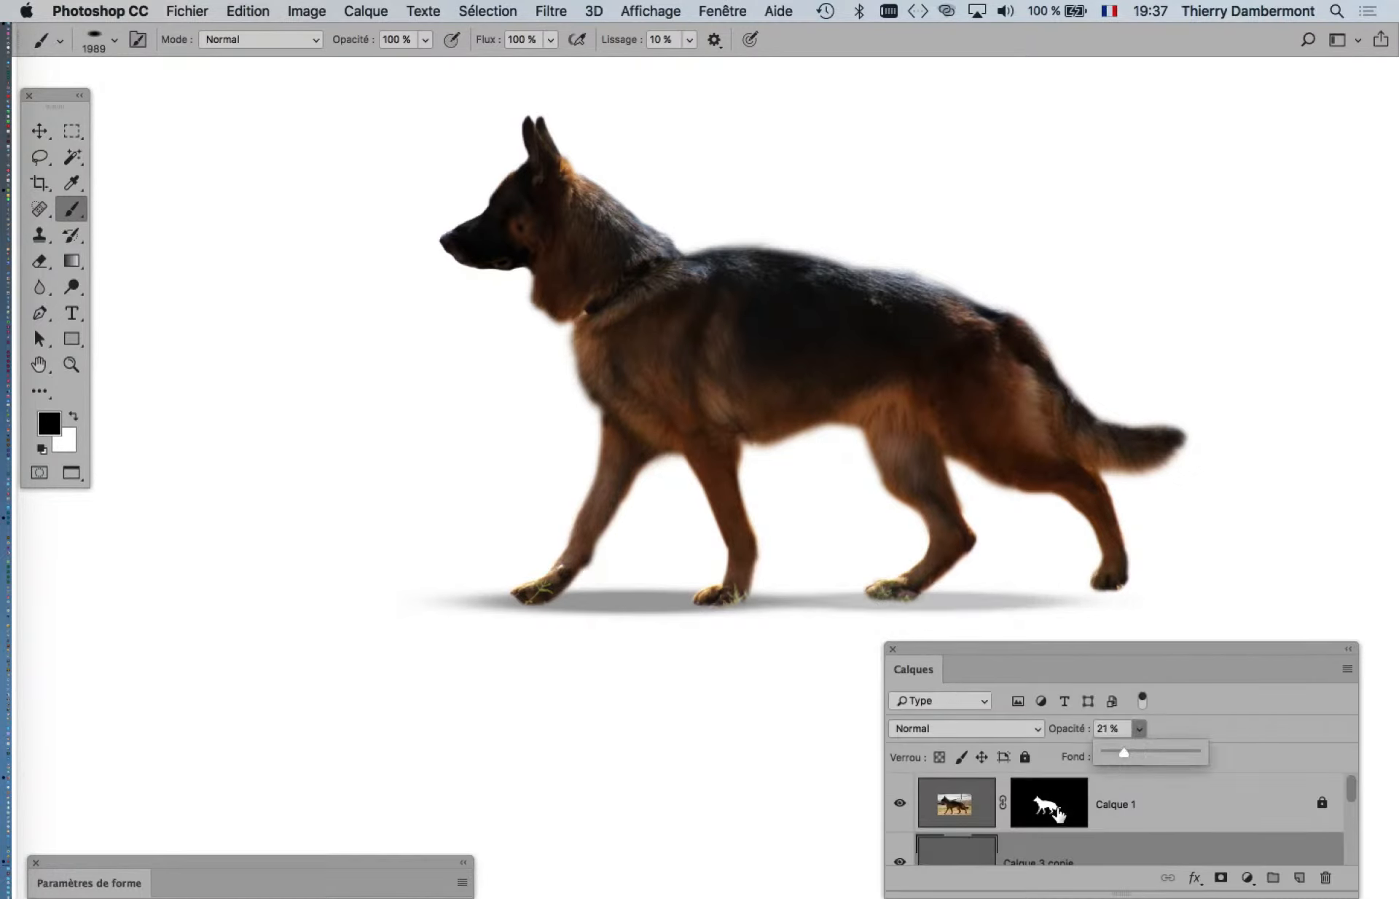
- Move and reshape the Layers panel to list every layer, and set the front shadow layer Calque 3 to 20 % opacity
drag(1107, 660, 313, 198)
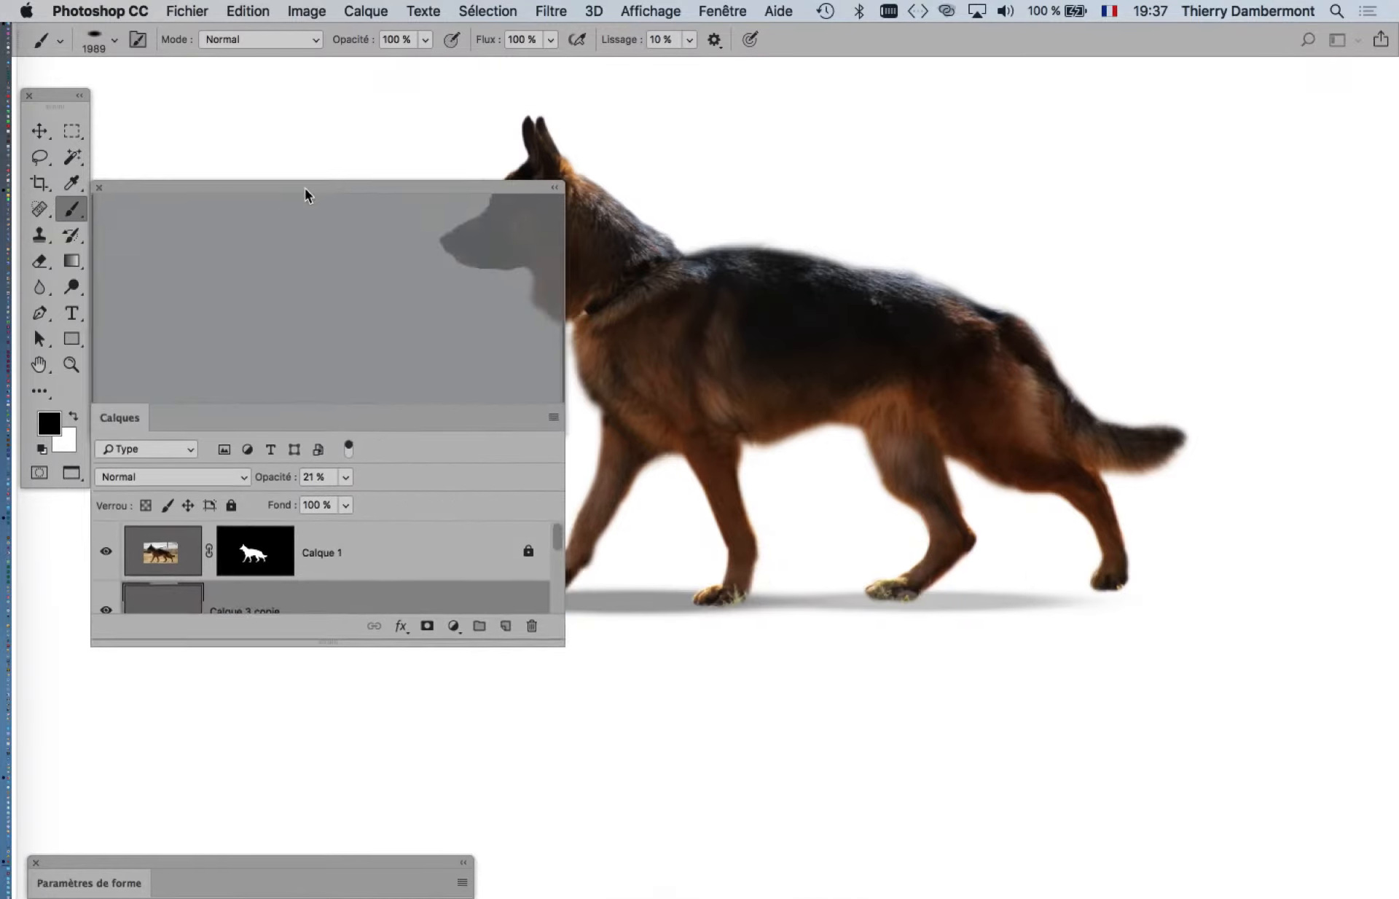
drag(561, 644, 356, 798)
click(231, 460)
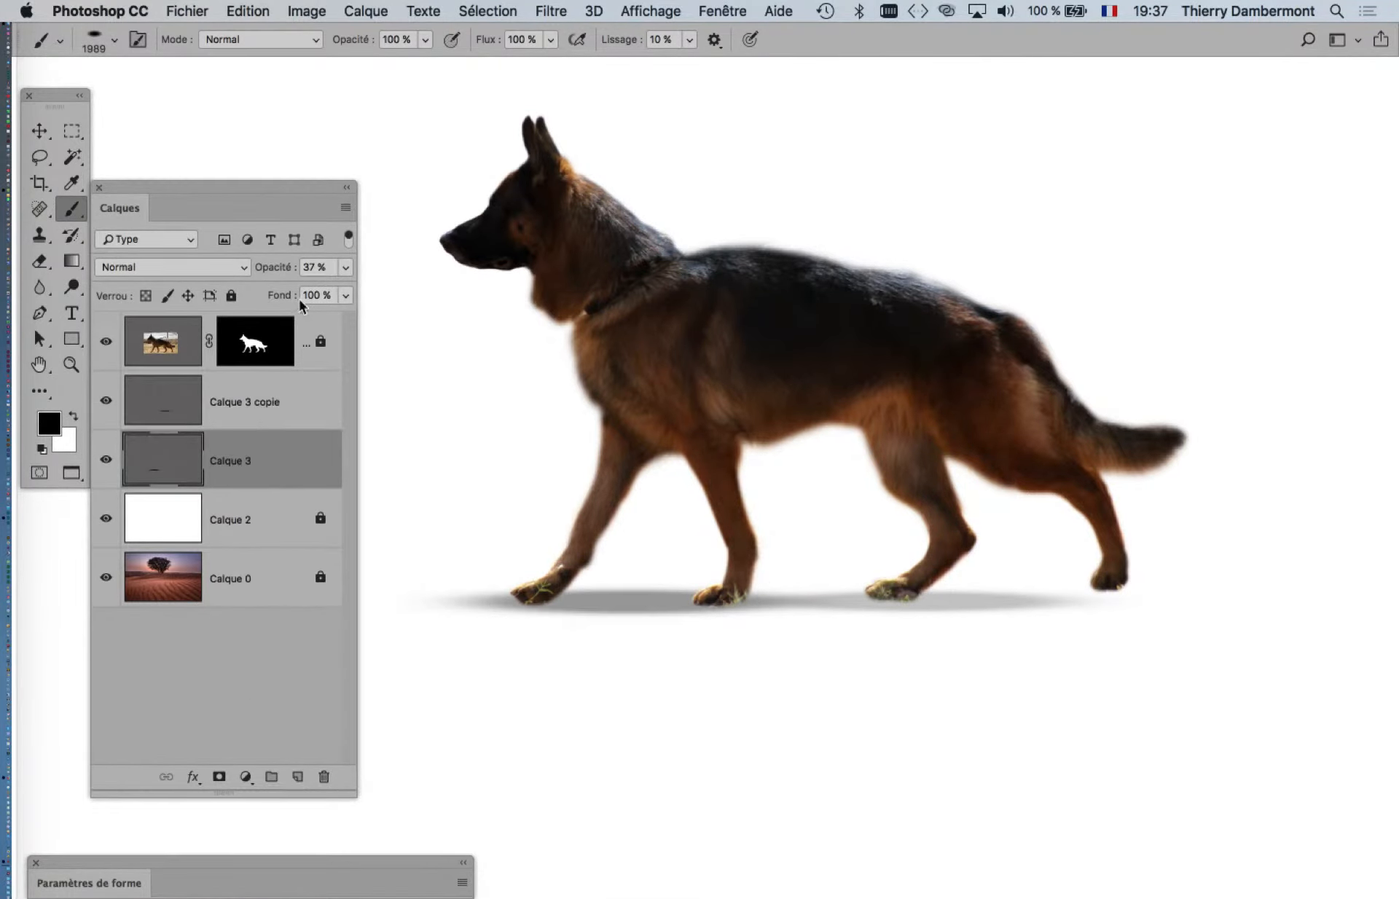
click(345, 268)
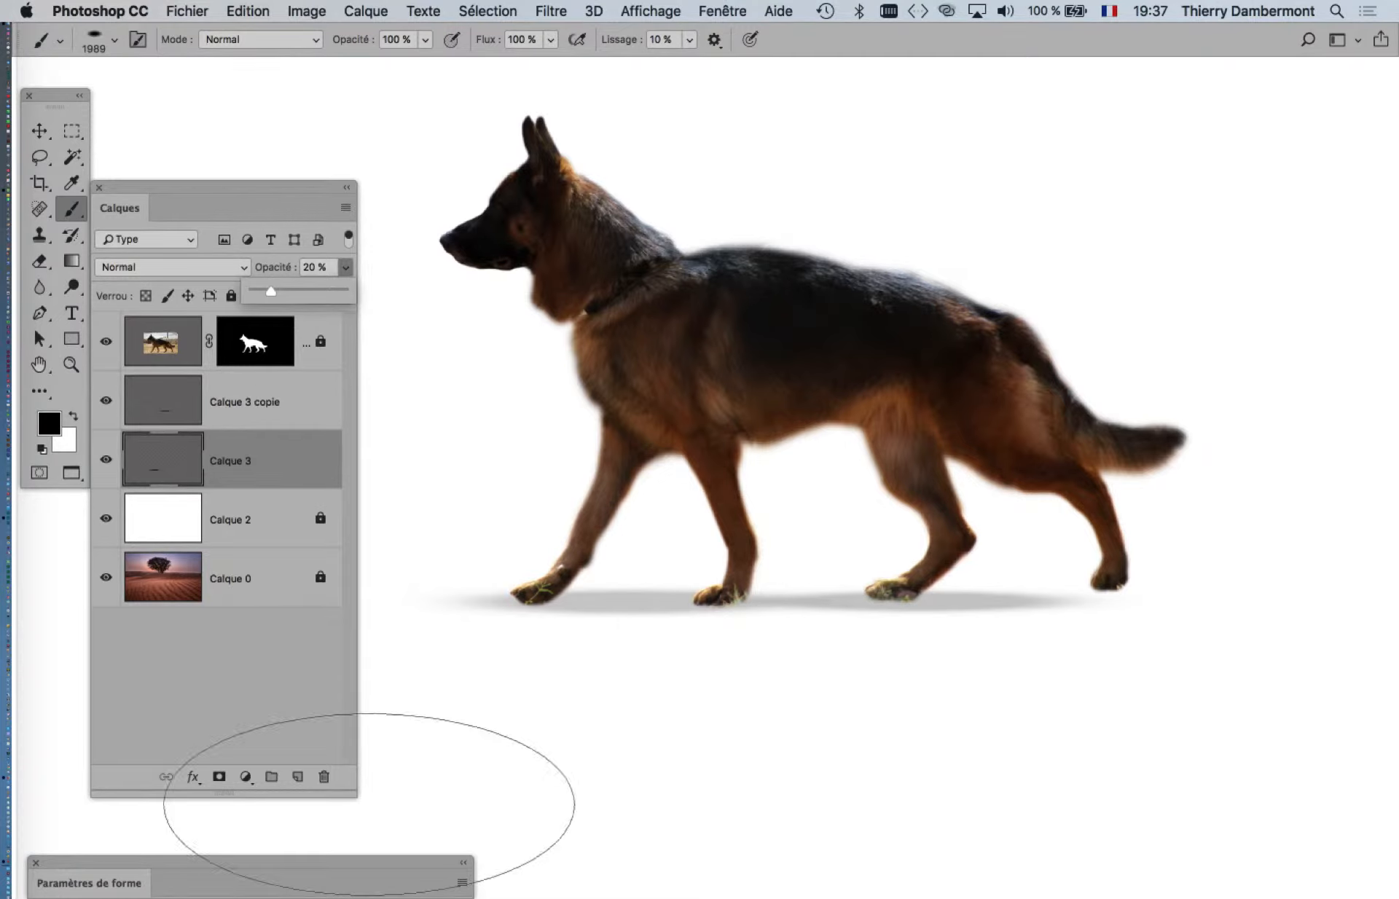
- Examine the layer stack from Calque 1 down to Calque 0 in a shortened Layers panel, and restore the panel's height
click(351, 785)
drag(351, 785, 351, 423)
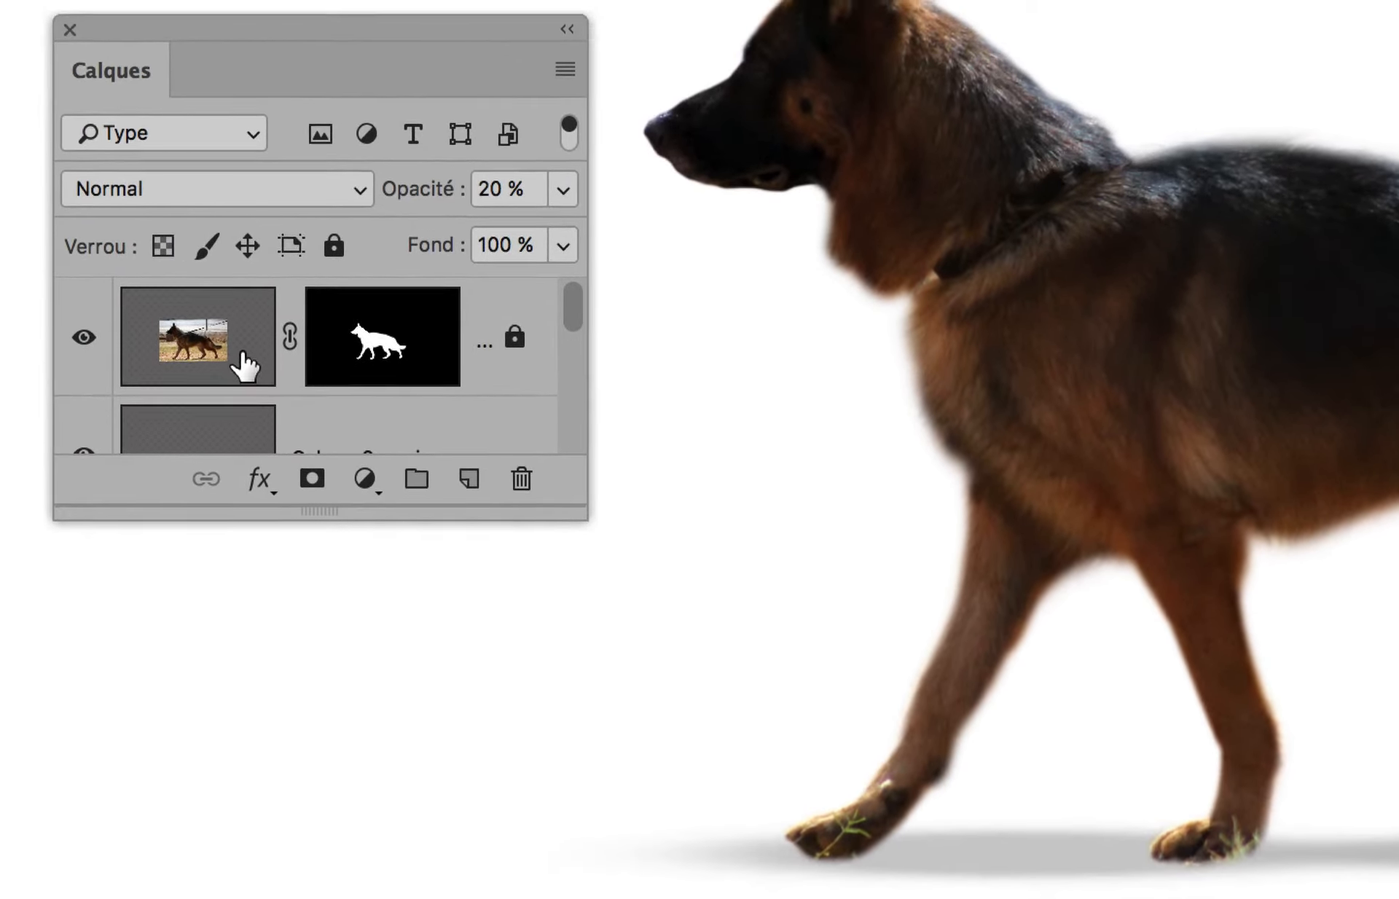
scroll(219, 611, down, 3)
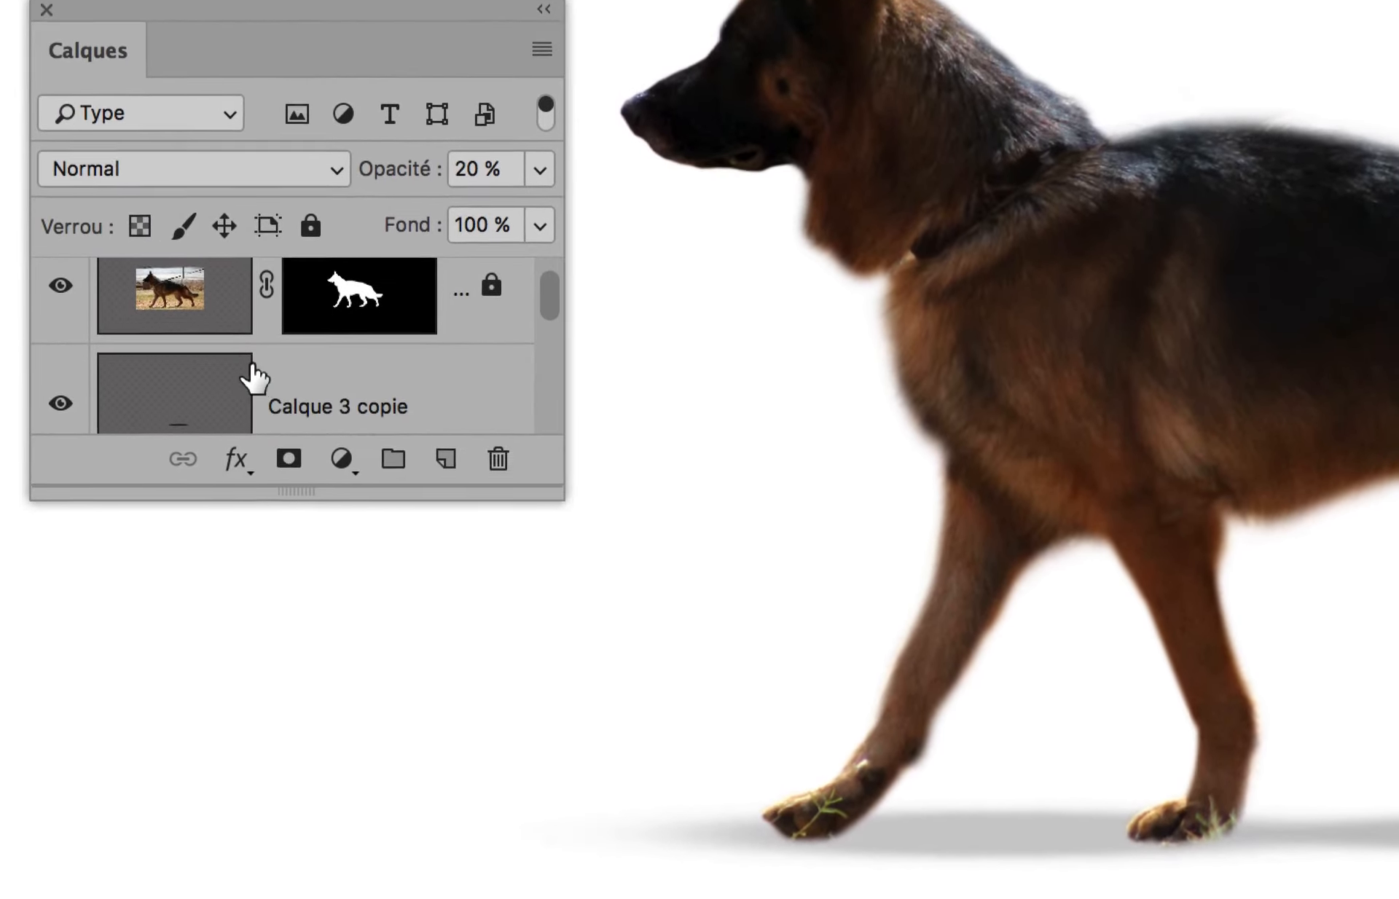
scroll(253, 375, down, 3)
scroll(251, 372, up, 5)
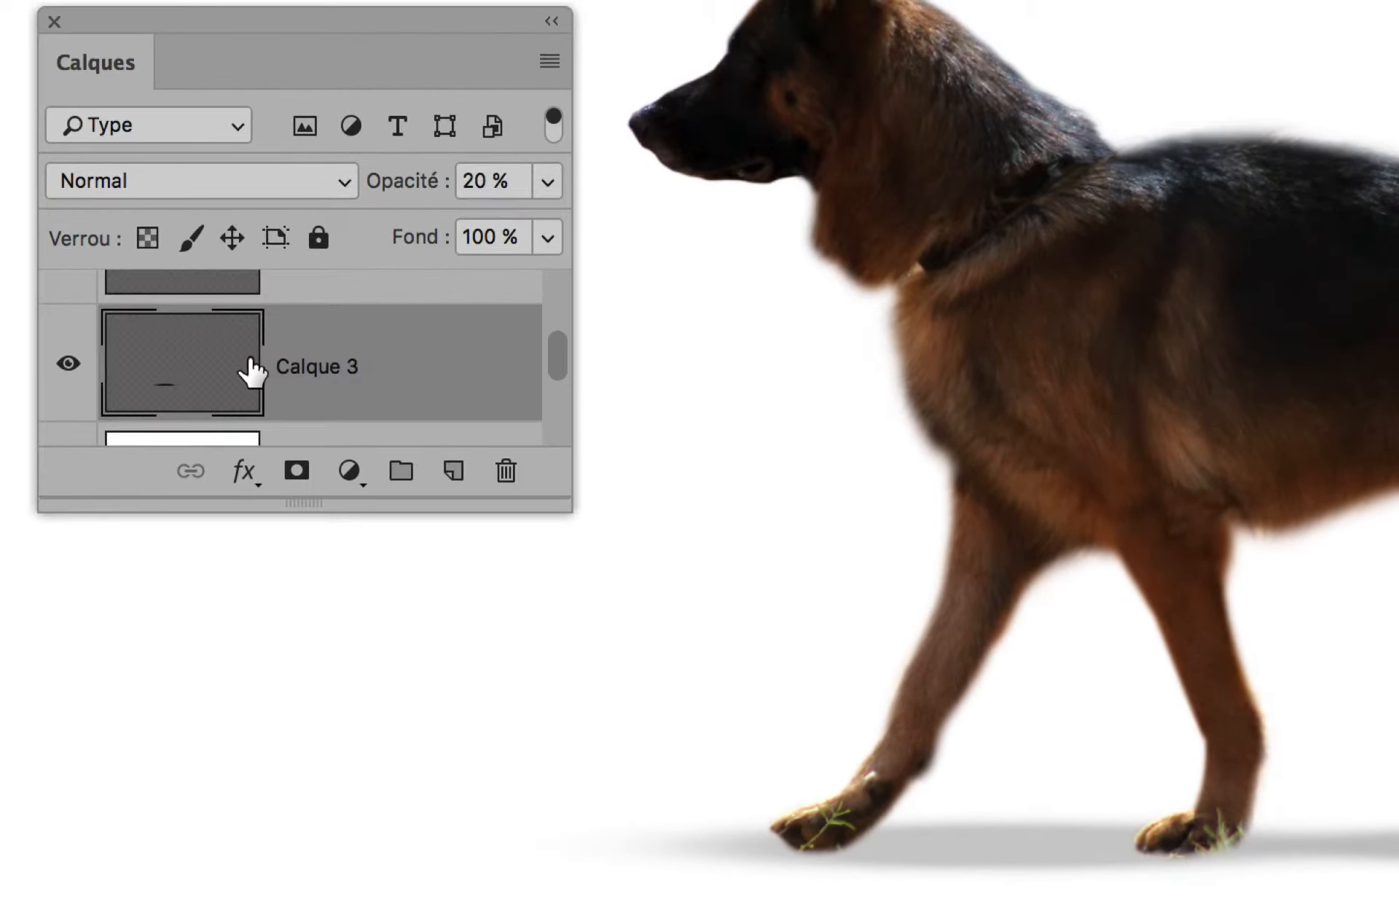
scroll(251, 372, down, 4)
scroll(251, 371, up, 4)
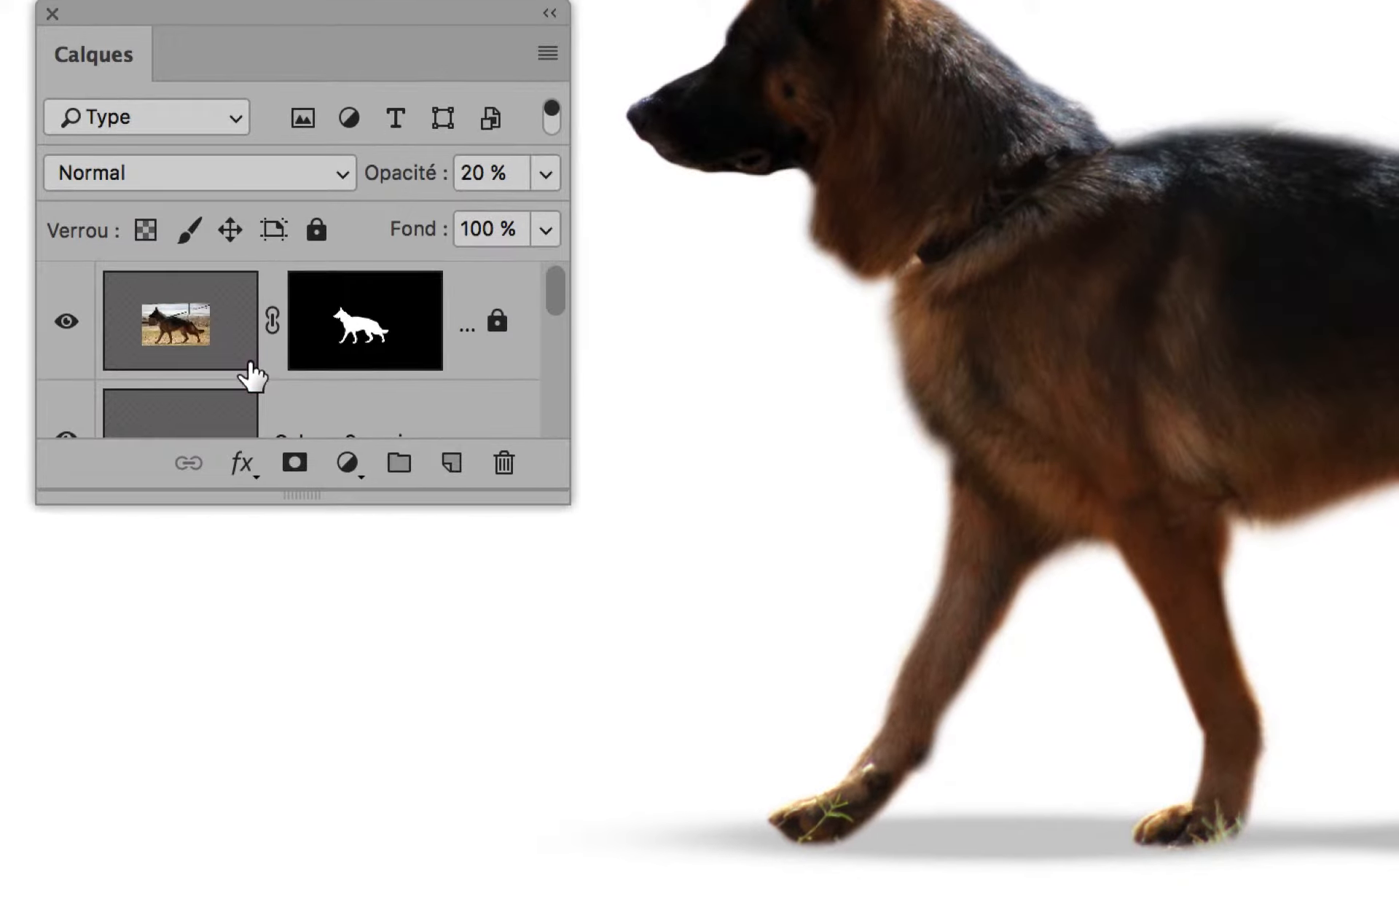
scroll(251, 375, down, 4)
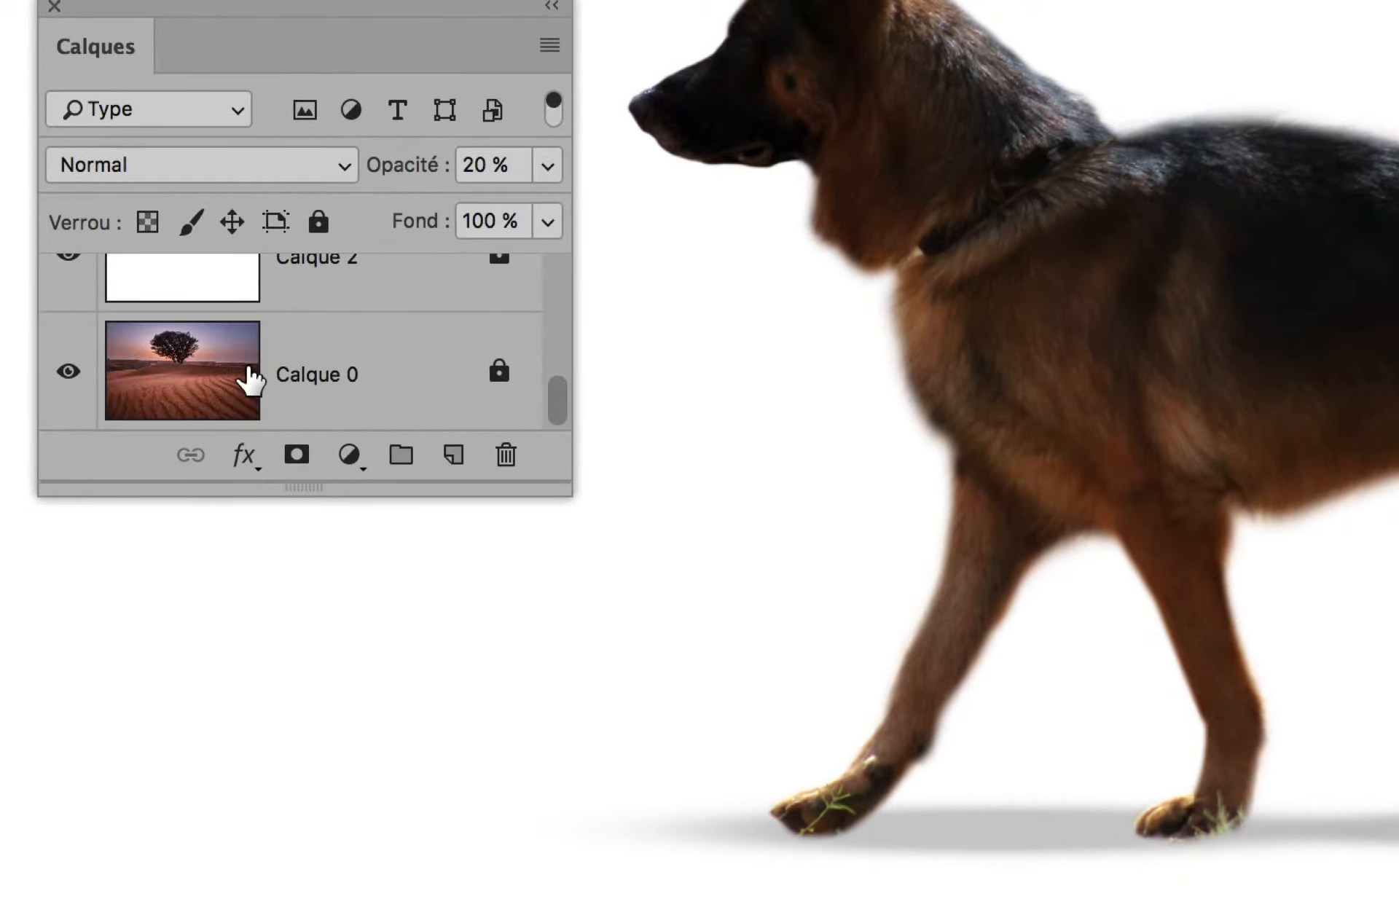
scroll(251, 376, up, 4)
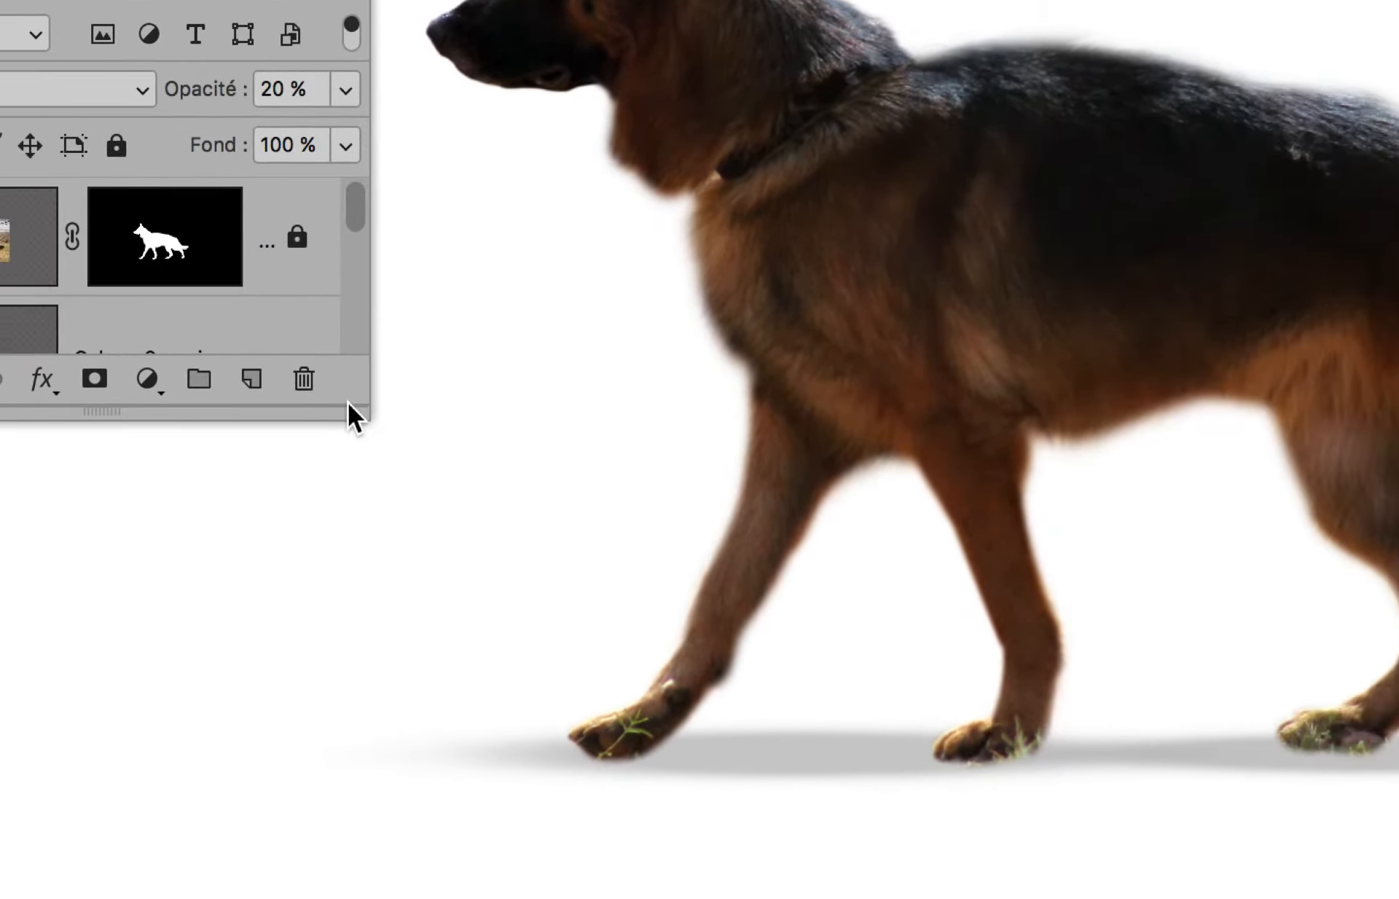
drag(352, 405, 368, 898)
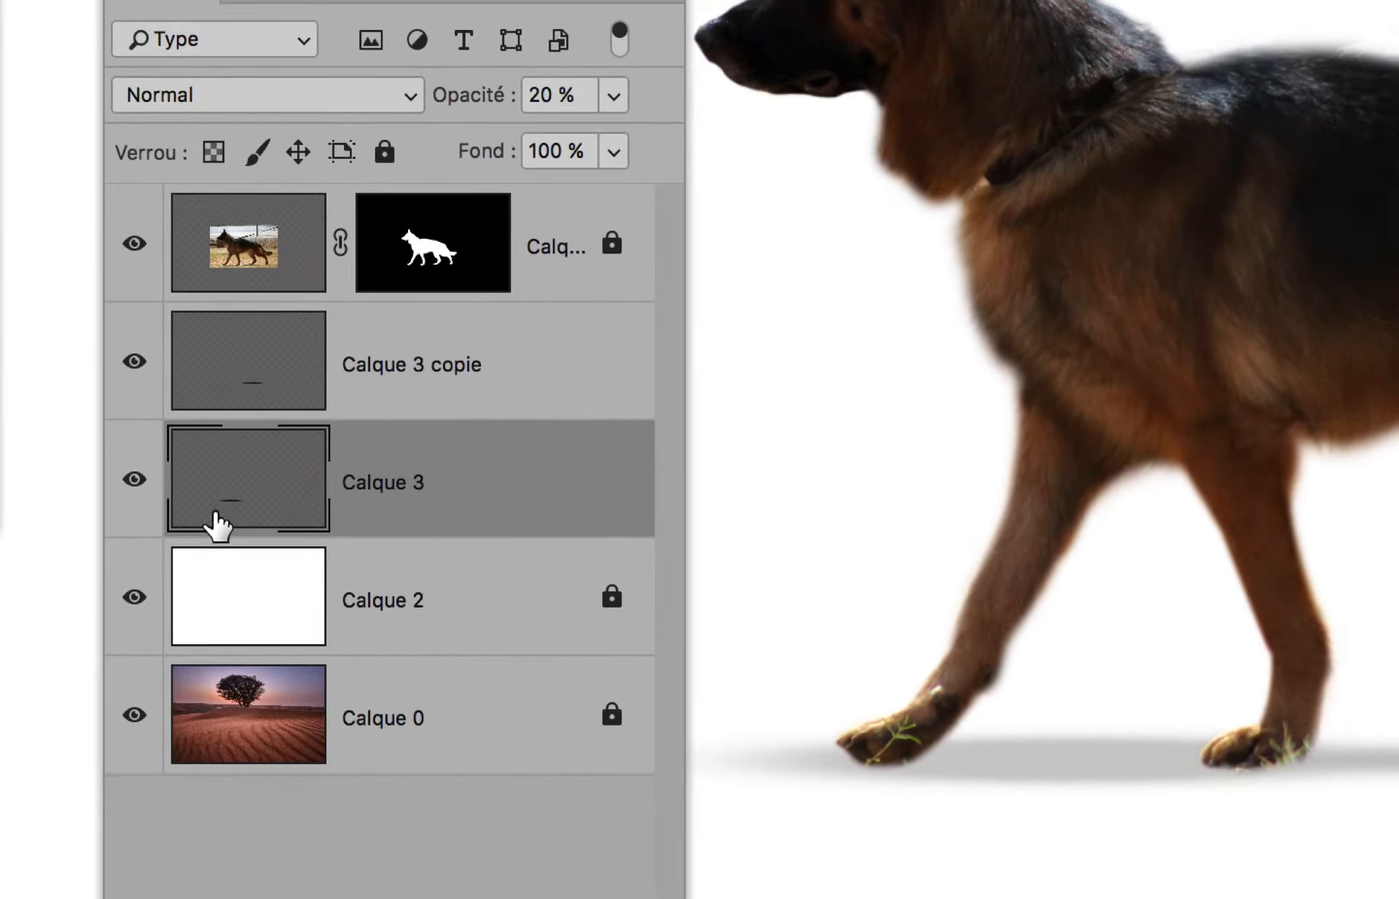
- Widen the hind shadow on layer Calque 3 copie so it extends past the rearmost paw, and apply the transformation
drag(218, 521, 205, 516)
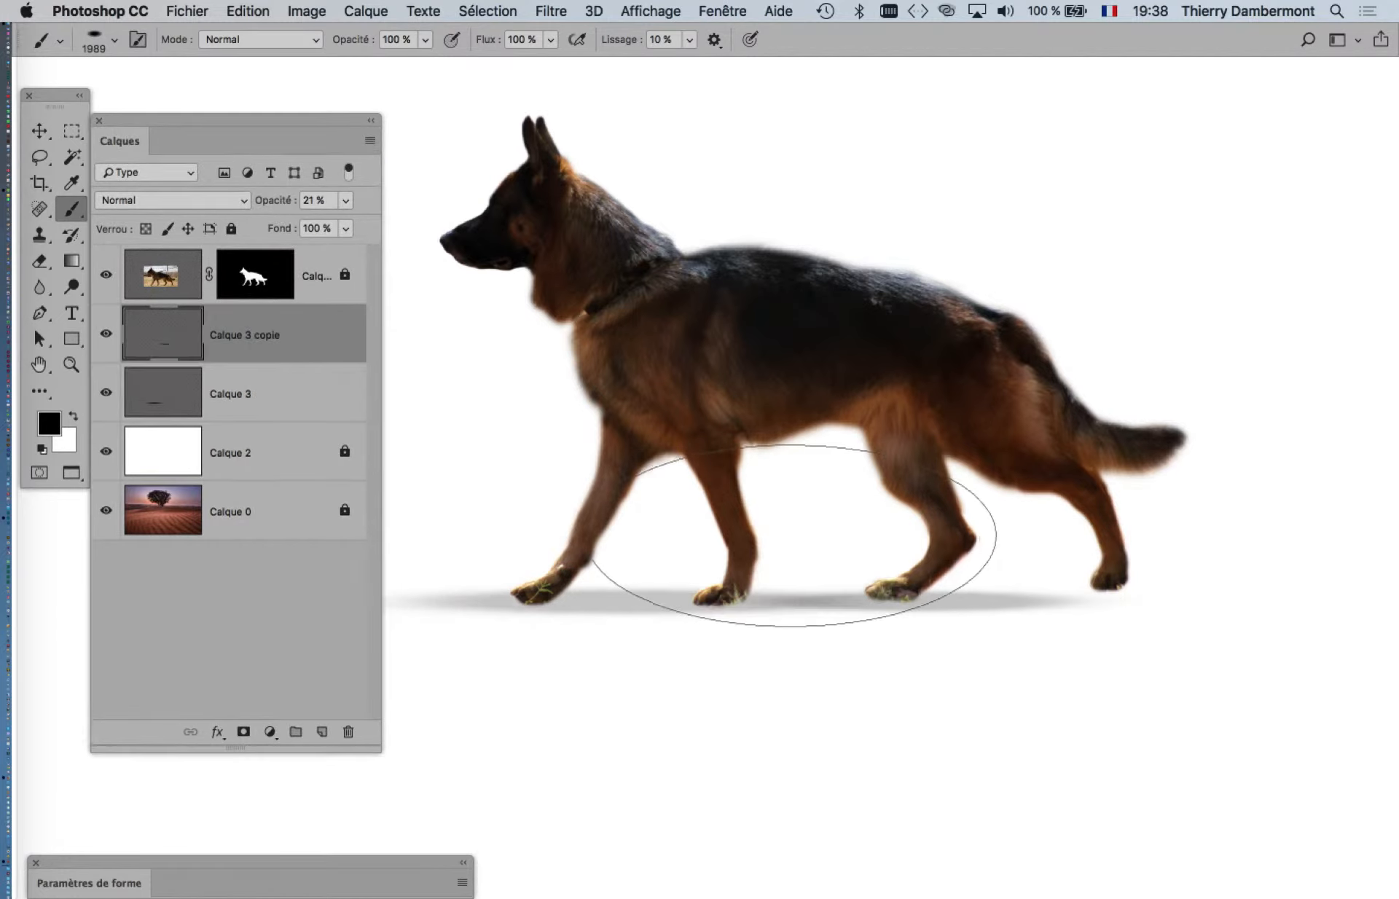
key(super+t)
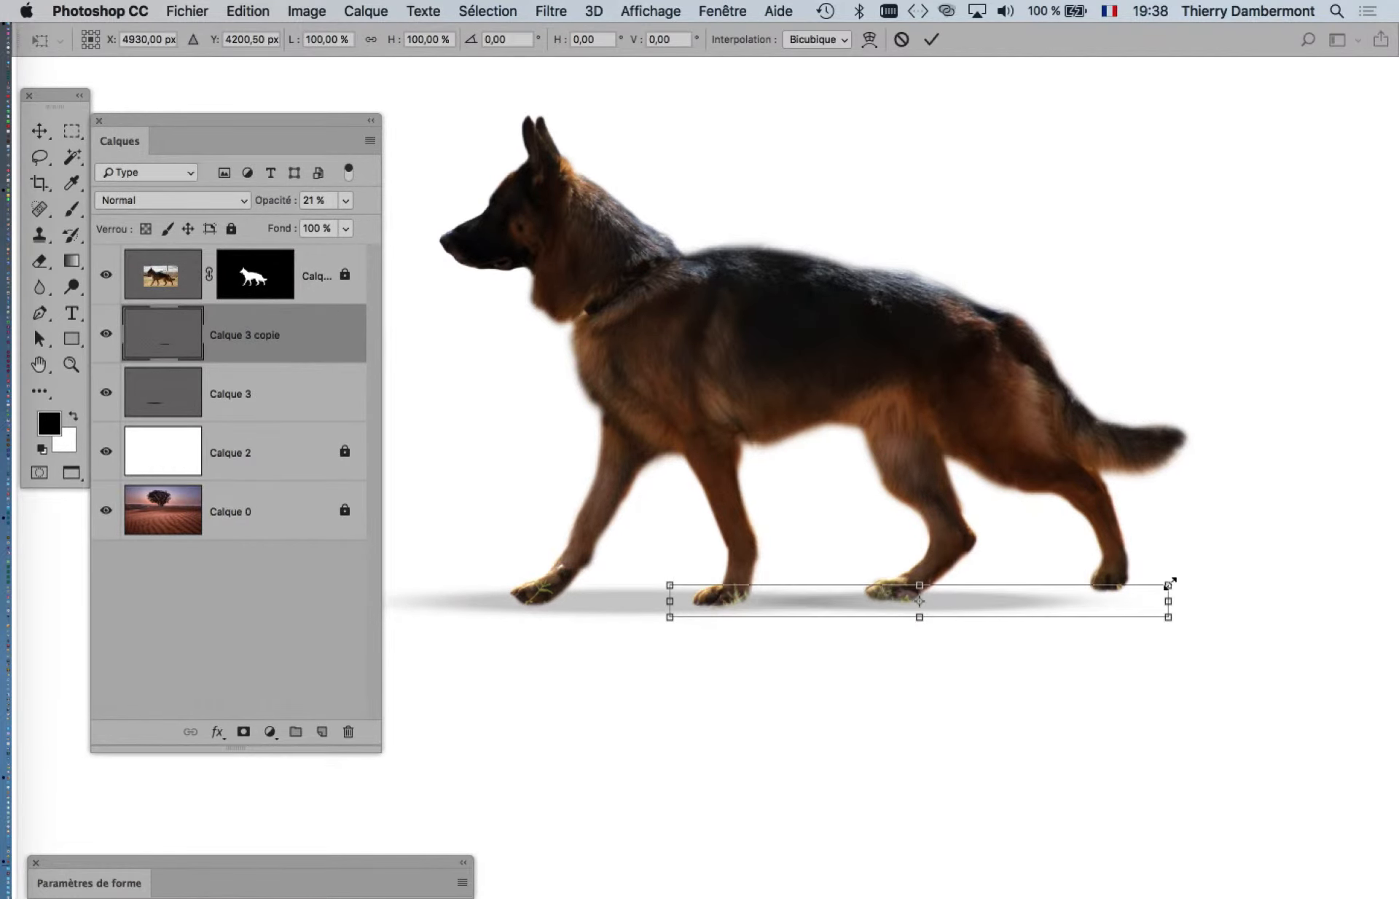
mouse_move(1169, 583)
mouse_down()
mouse_move(1224, 568)
mouse_move(1254, 579)
mouse_up()
click(931, 39)
key(b)
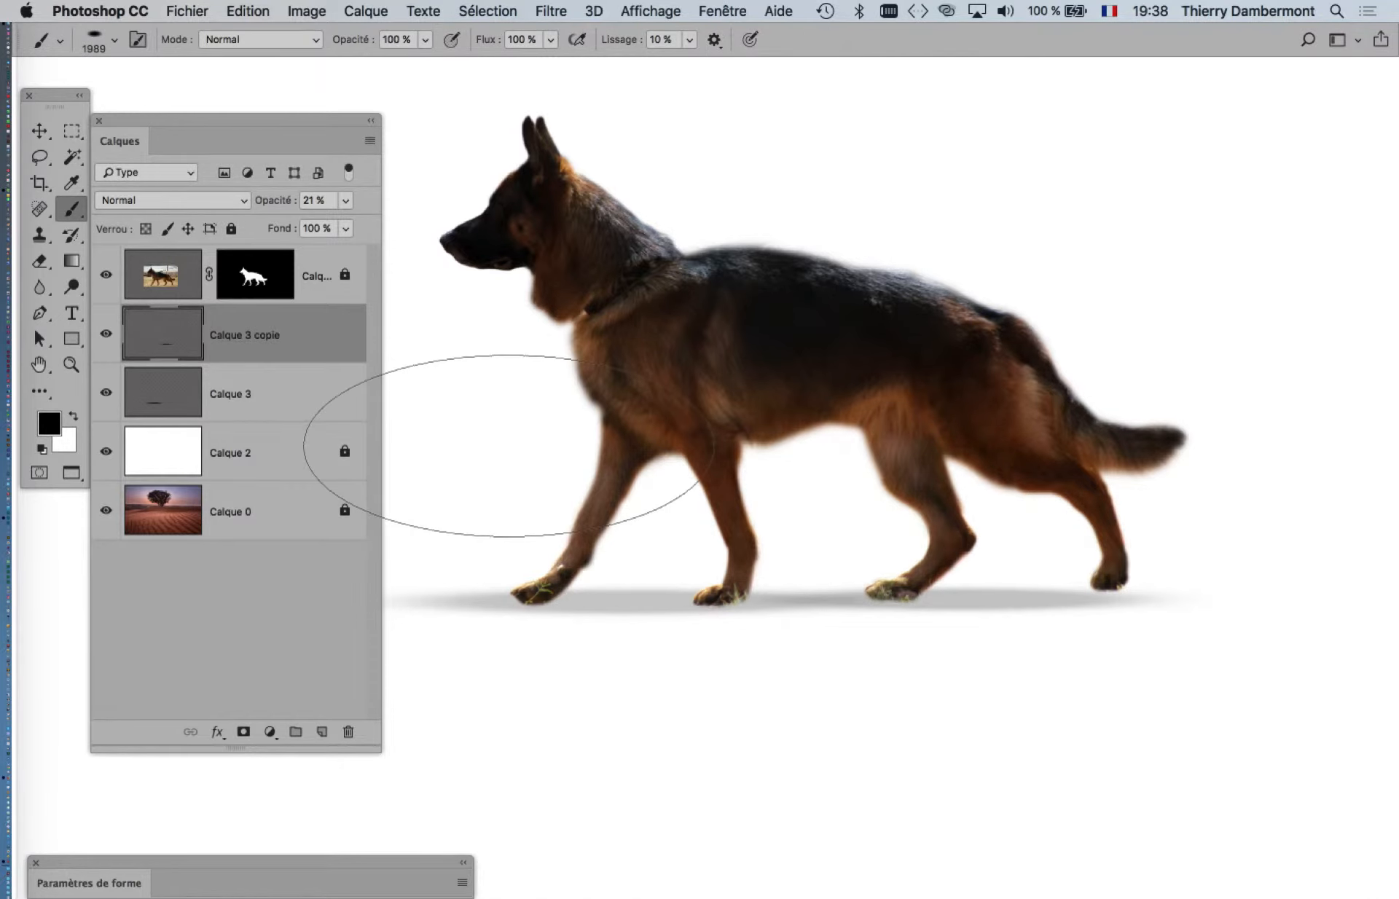
- Duplicate layer Calque 3 copie, scale the duplicate to 47.46 % width and 83.54 % height, and move it to the empty area below the dog
drag(807, 545, 964, 478)
scroll(964, 485, down, 2)
scroll(965, 484, down, 1)
scroll(965, 492, up, 3)
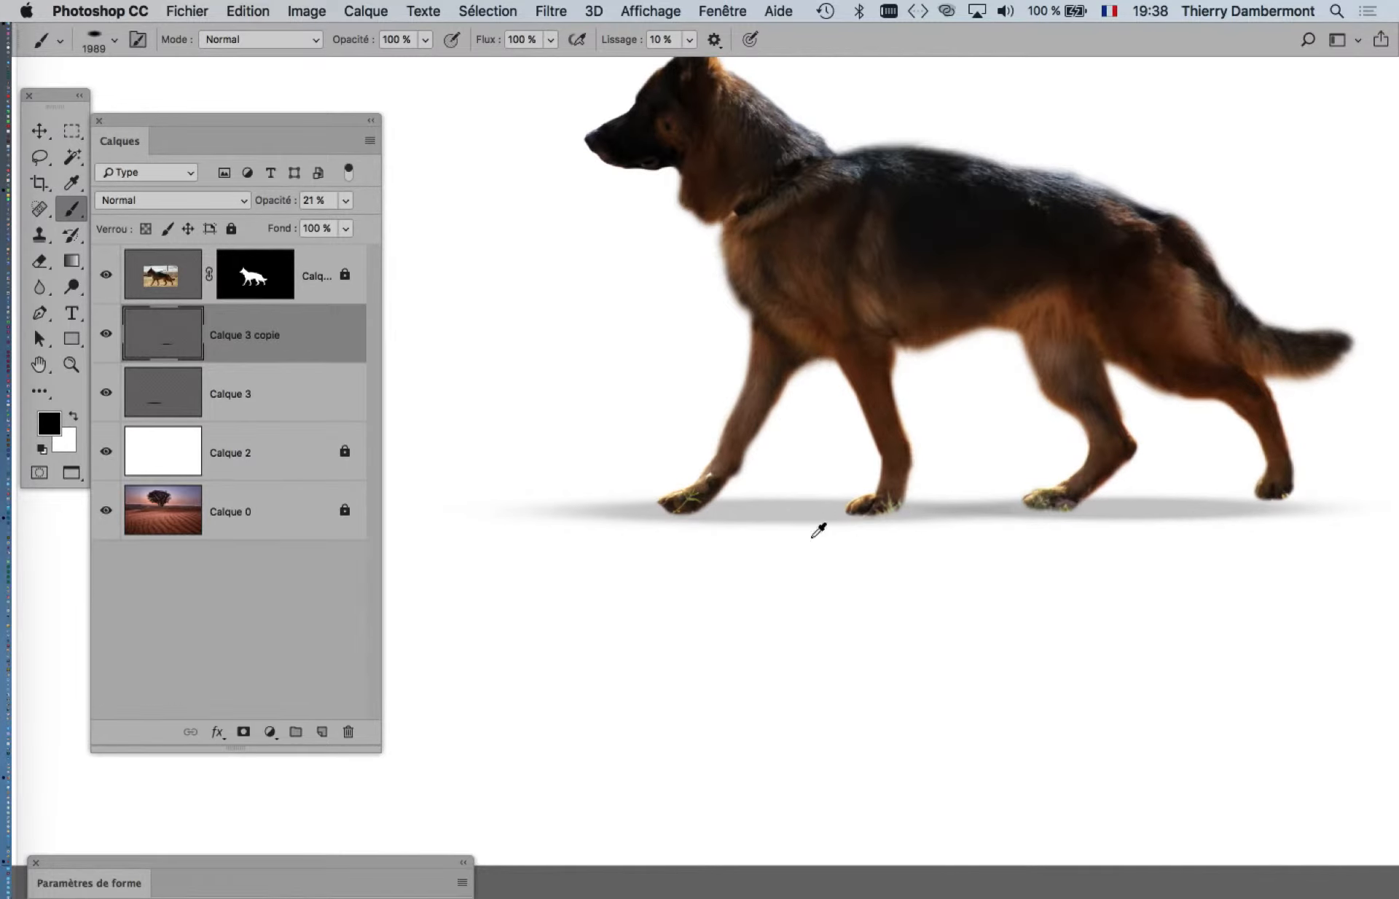
scroll(757, 523, up, 2)
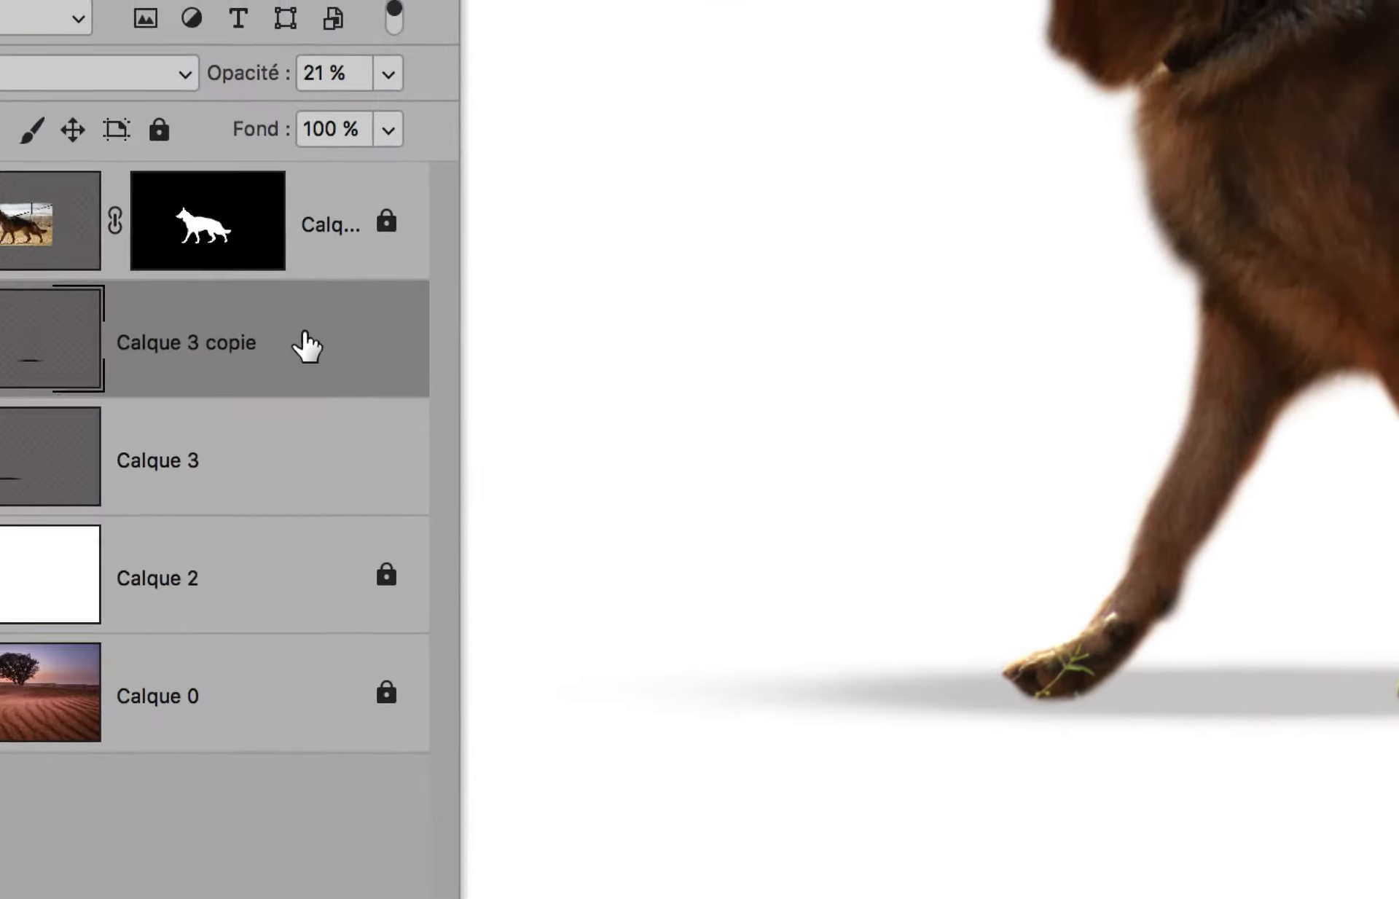
drag(306, 346, 315, 609)
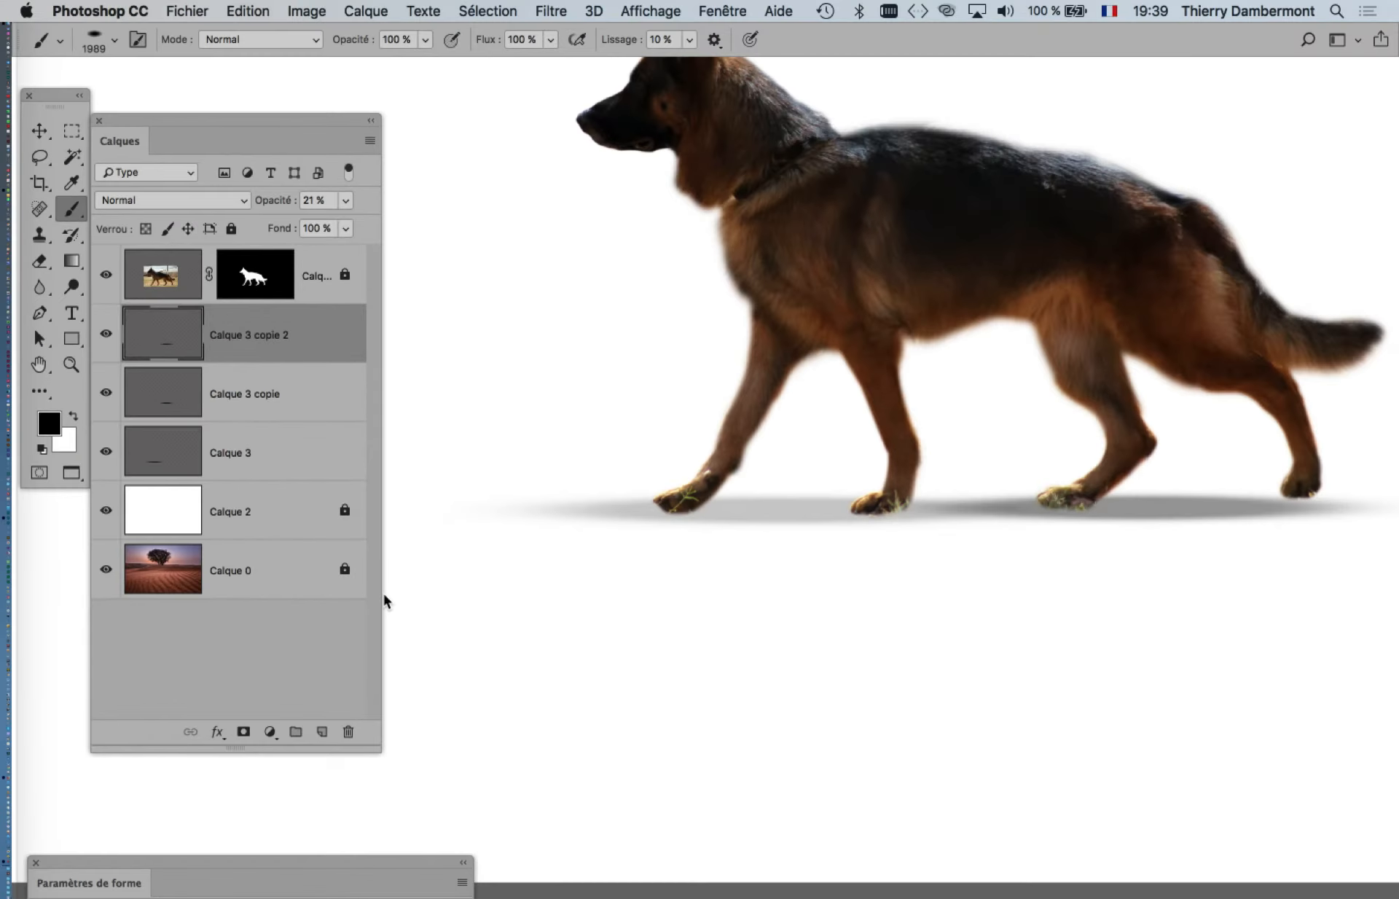
key(super+t)
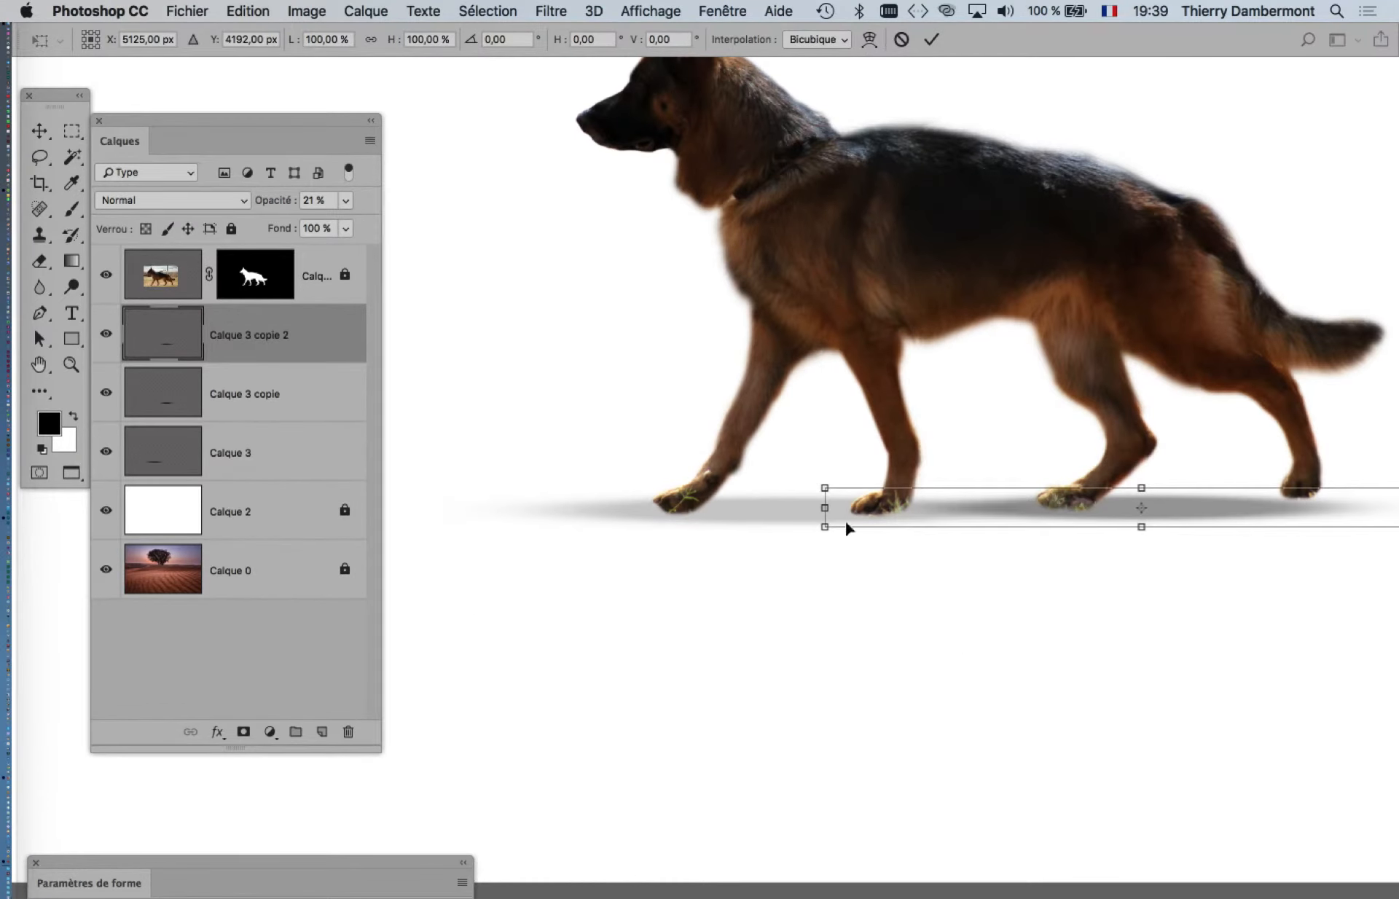
drag(826, 487, 1157, 495)
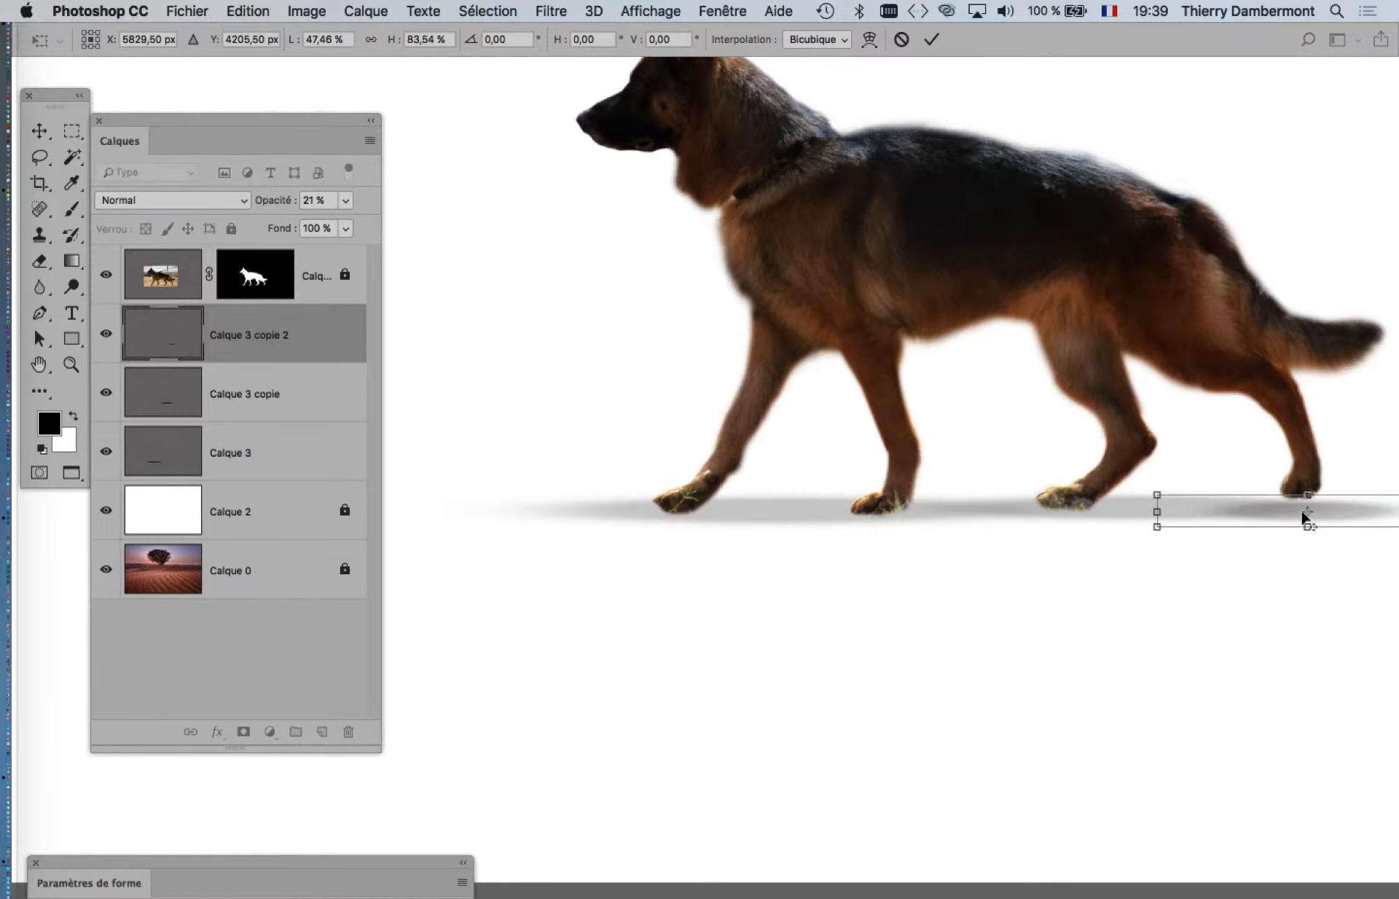
drag(1236, 550, 797, 622)
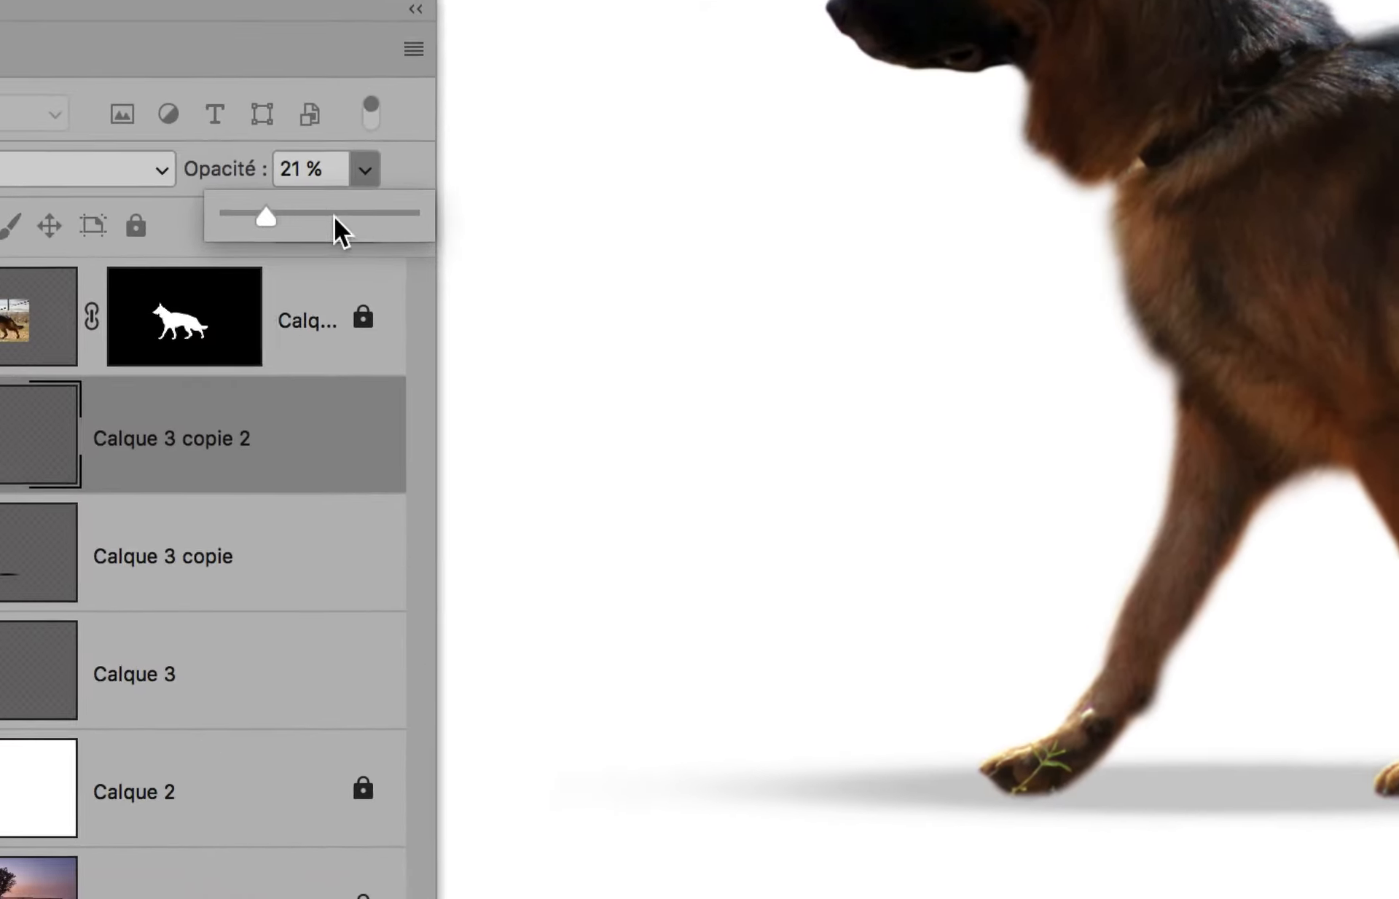
- Raise the duplicate shadow to 100 % opacity, shrink it to paw size, place it under the foremost paw and apply the transformation
drag(331, 226, 376, 218)
drag(559, 470, 809, 455)
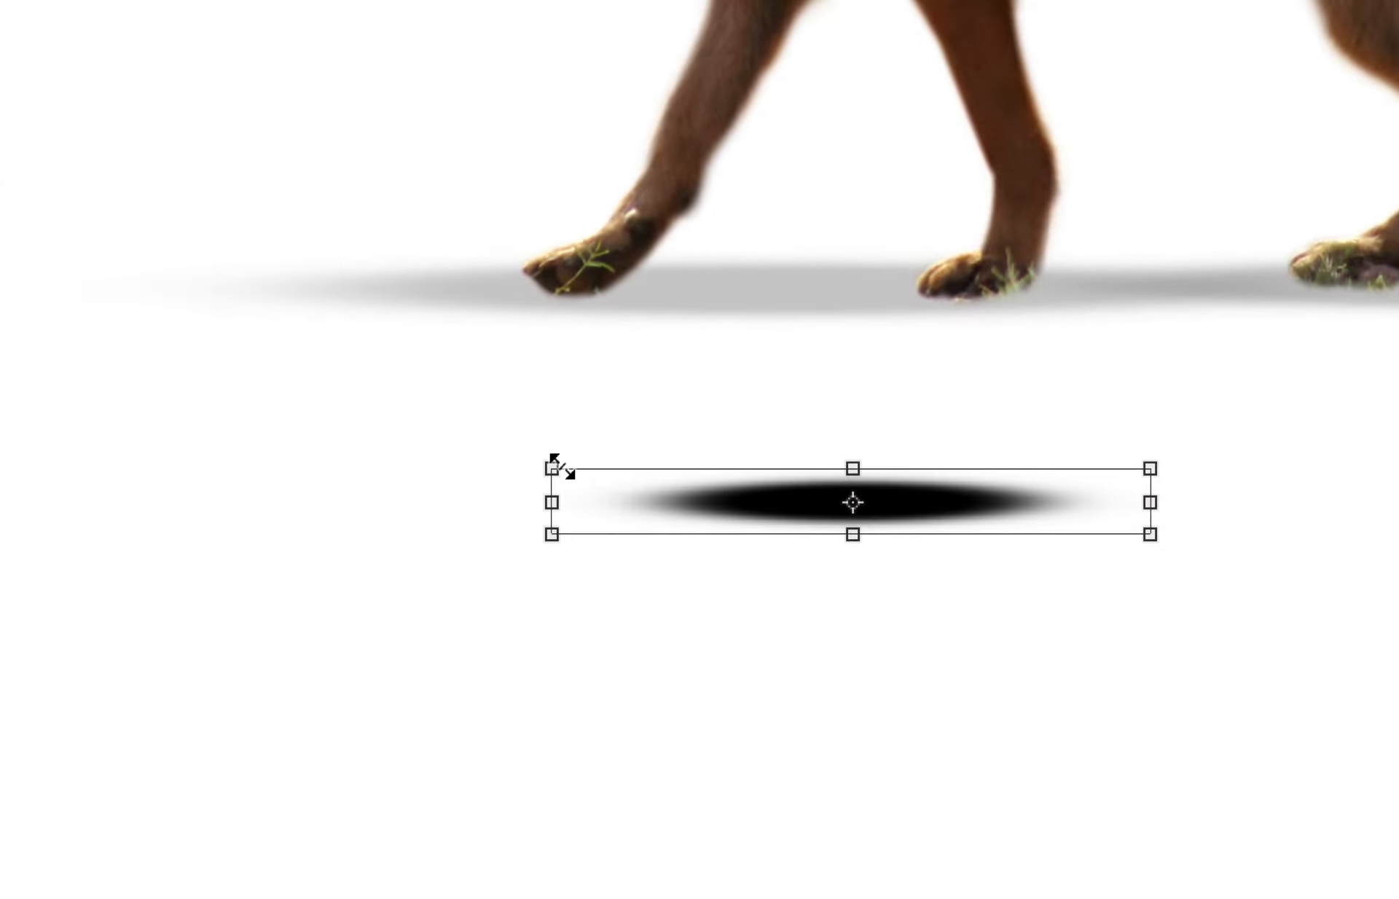
drag(687, 476, 301, 283)
drag(557, 411, 533, 406)
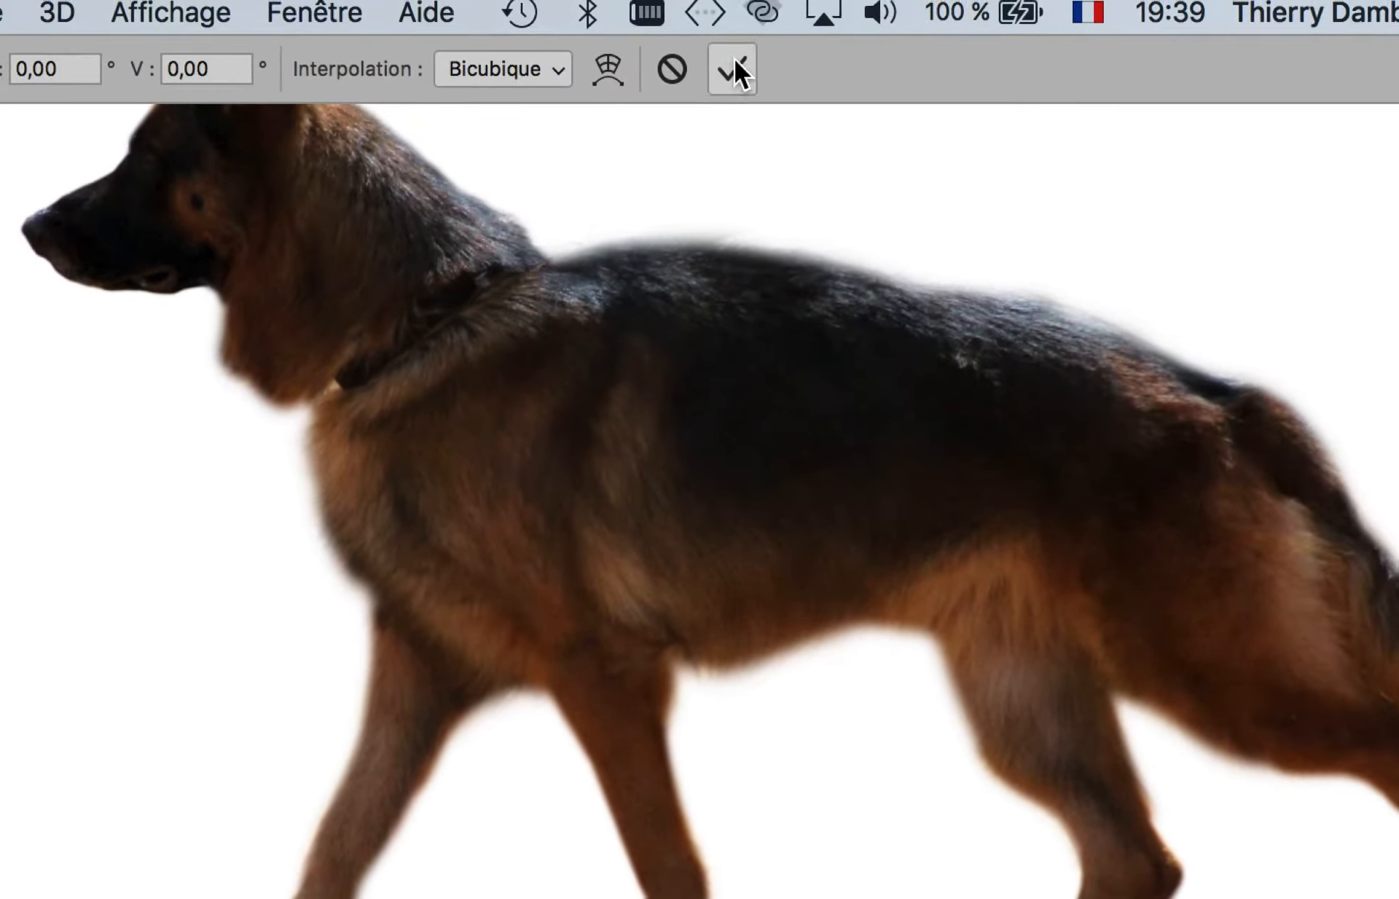
click(739, 76)
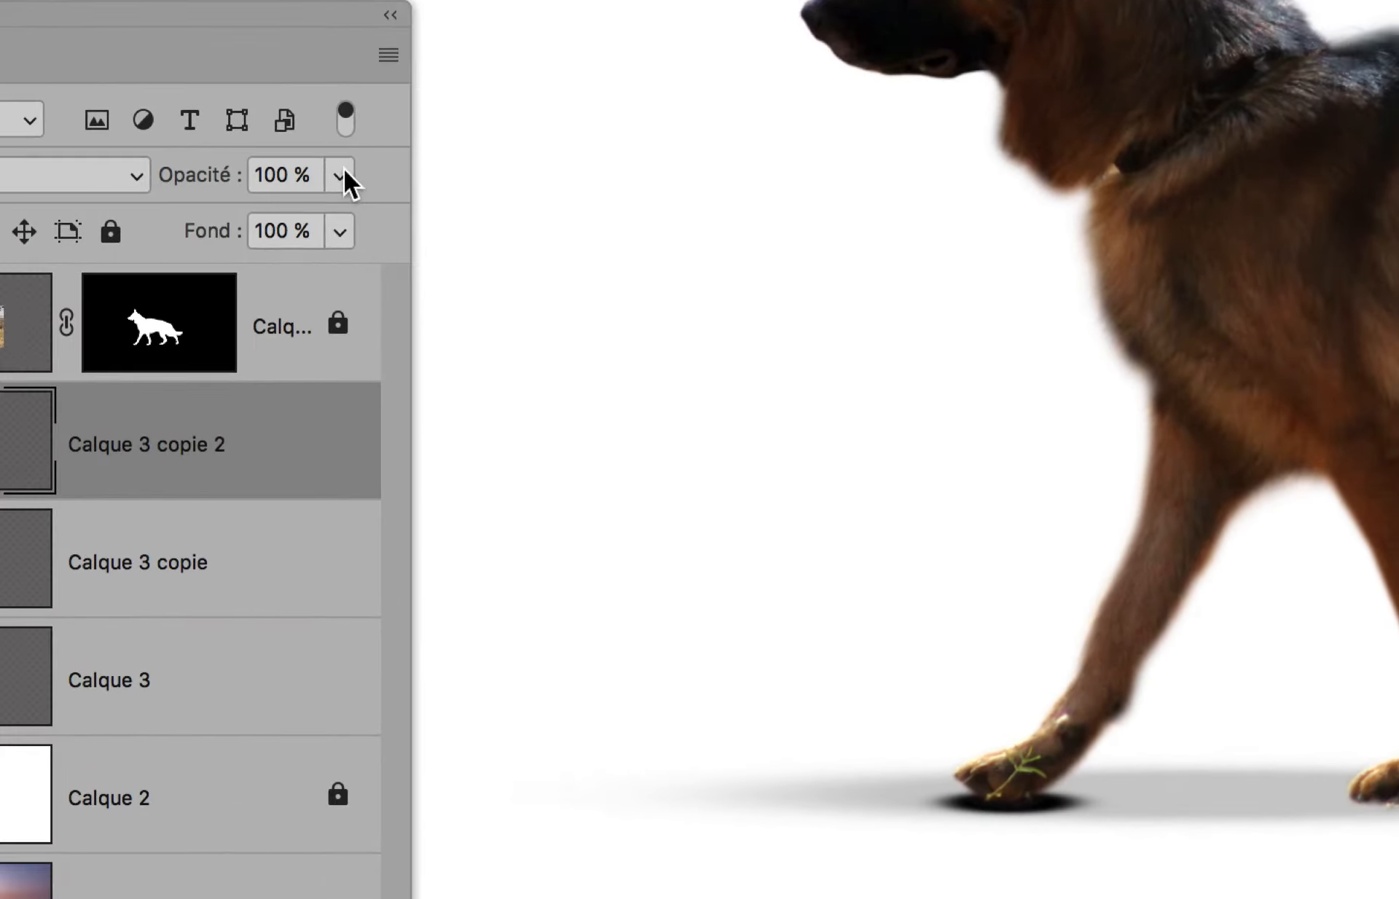
- Bring the Layers panel closer to the paws and lower the small contact shadow's opacity to 70 %
click(338, 127)
drag(331, 114, 400, 230)
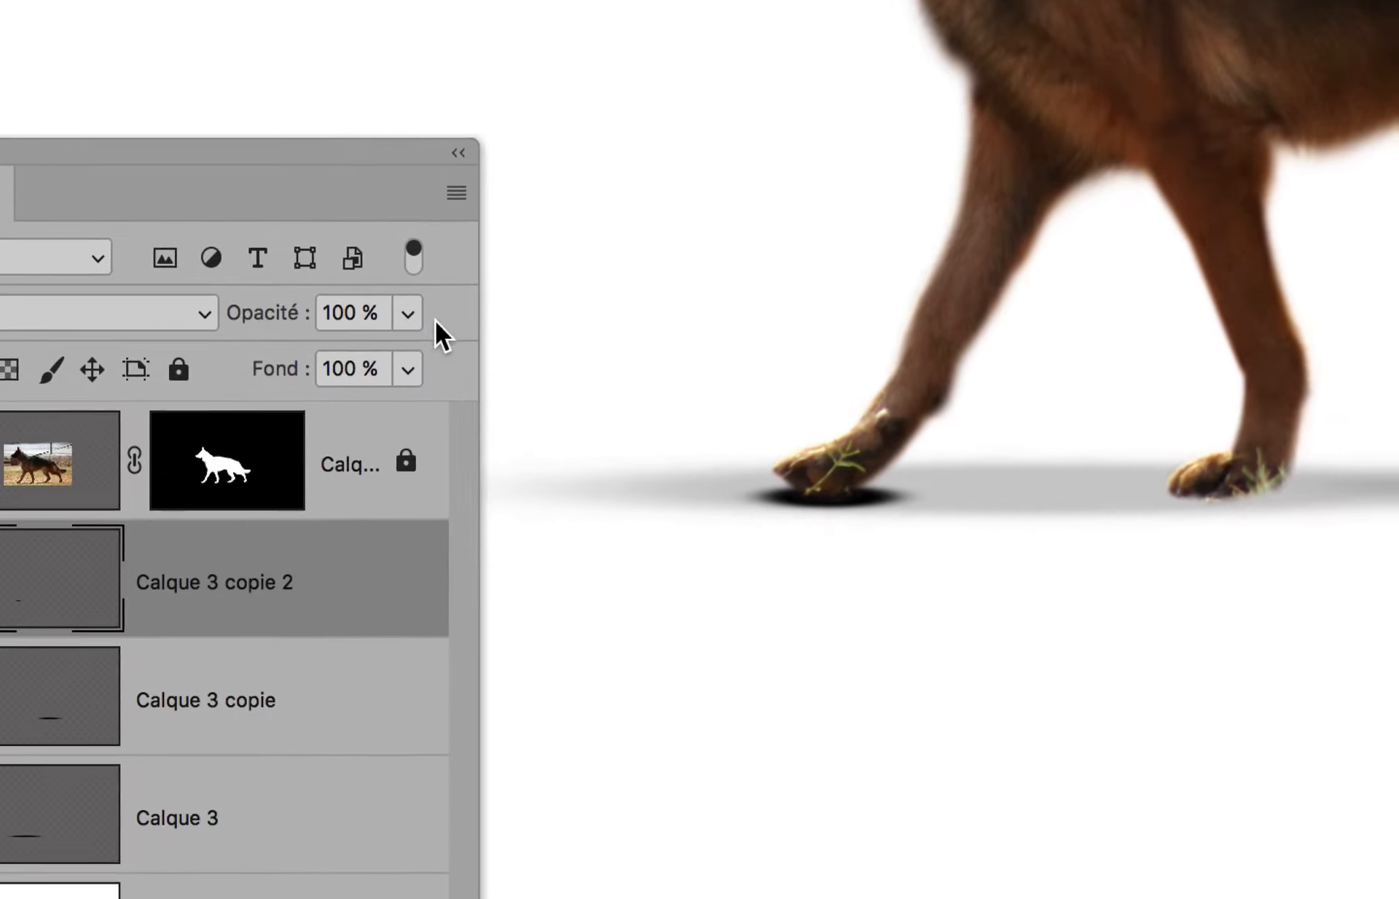
click(413, 339)
click(385, 383)
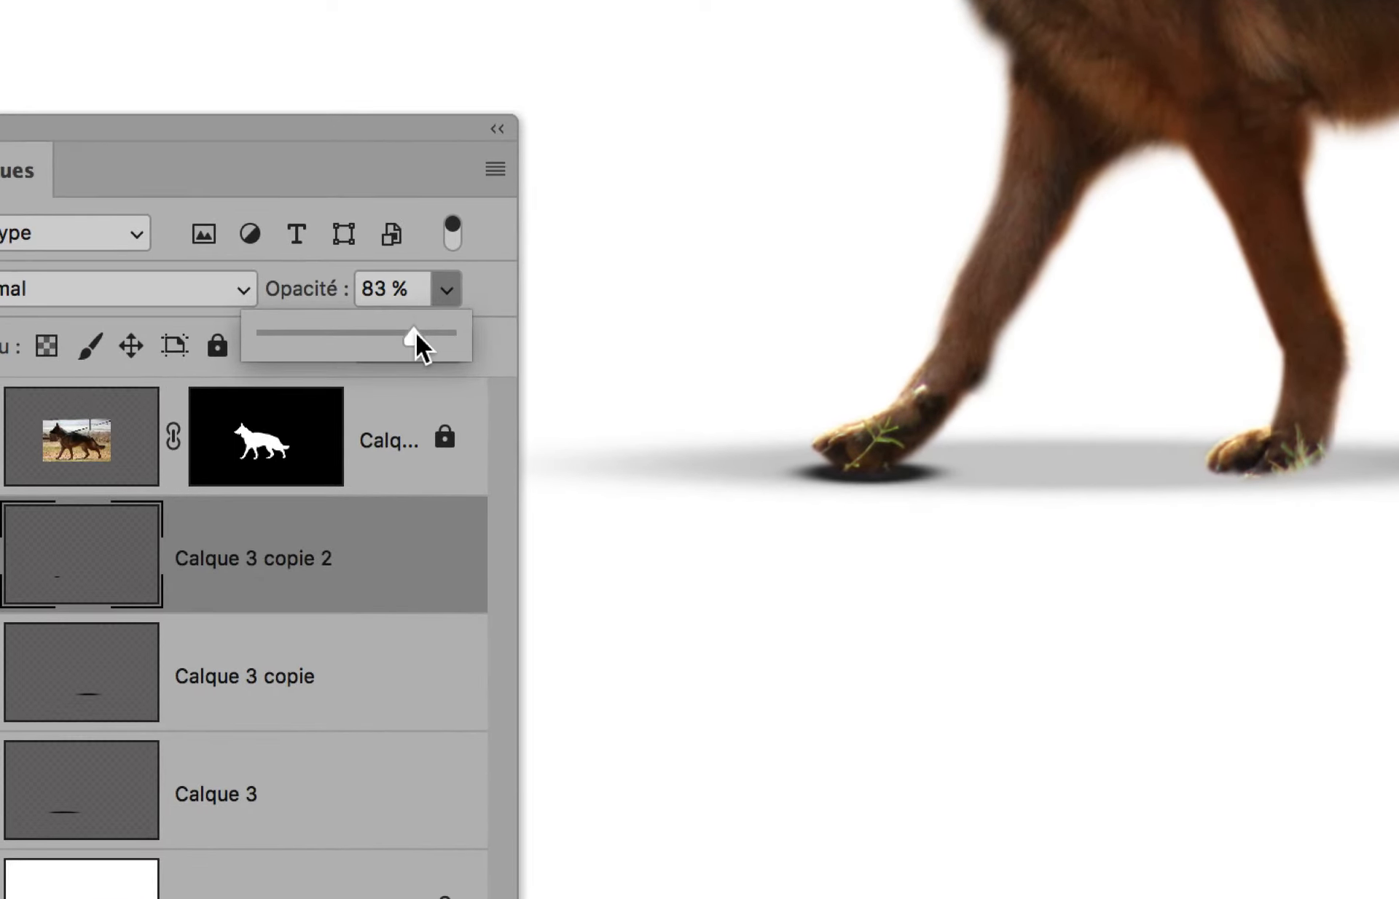
drag(416, 333, 405, 330)
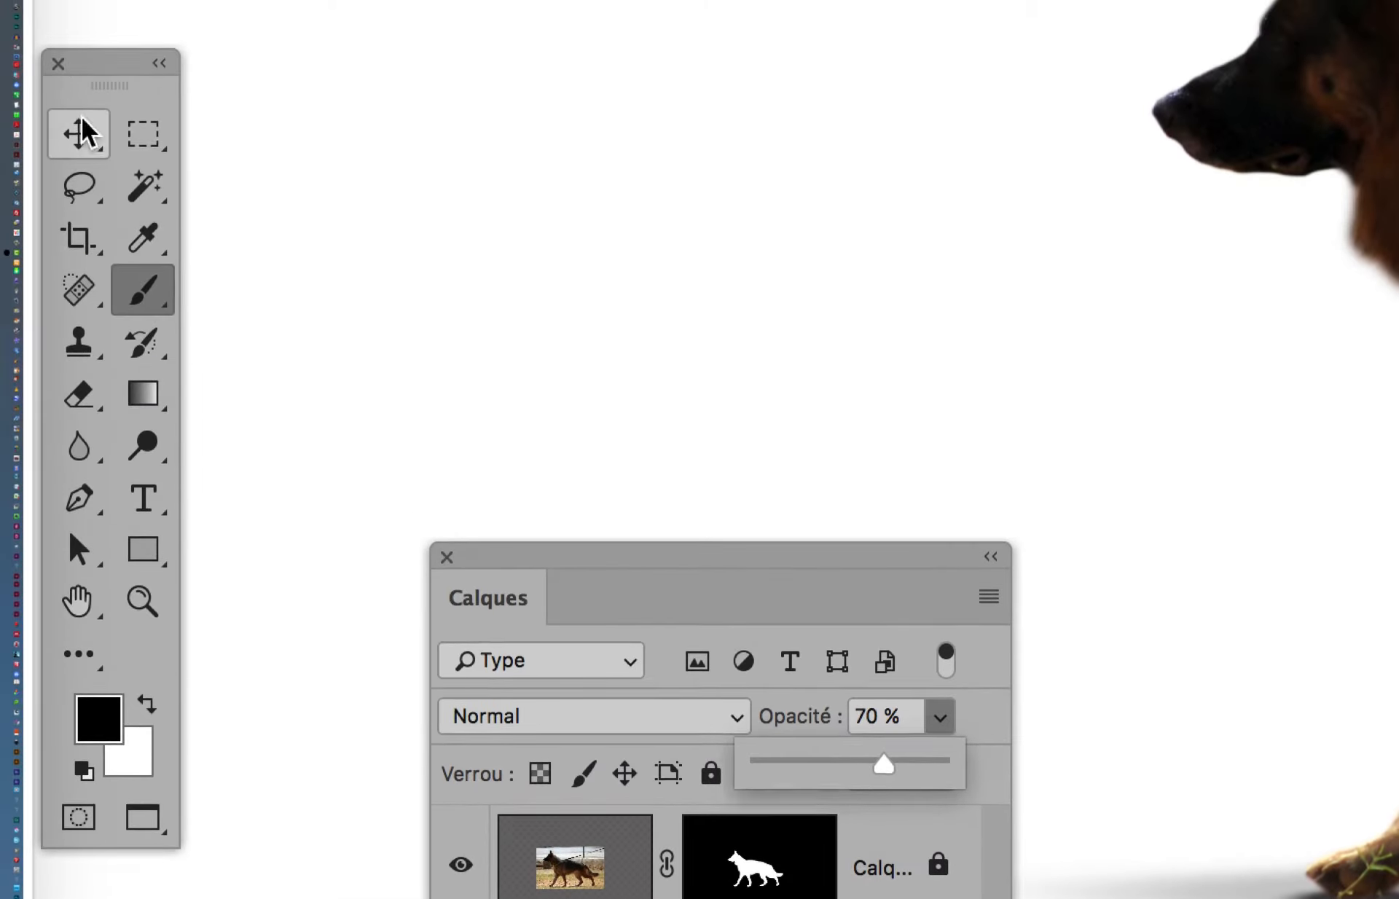
- Duplicate the small contact shadow with the Move tool under each of the other three paws, and undo the surplus copy at the rearmost paw
click(83, 120)
drag(521, 378, 458, 373)
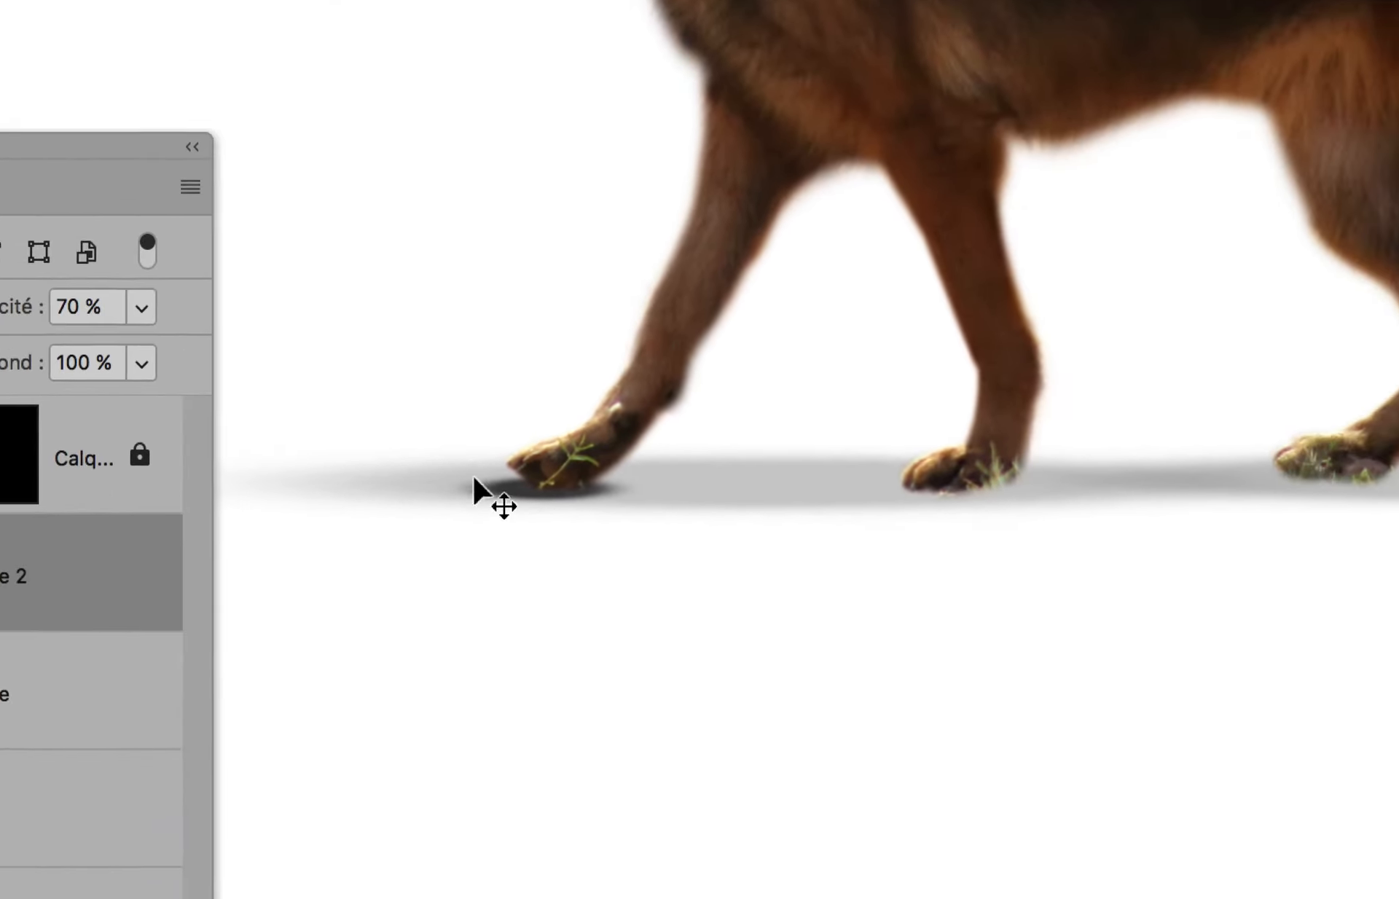
drag(482, 477, 902, 479)
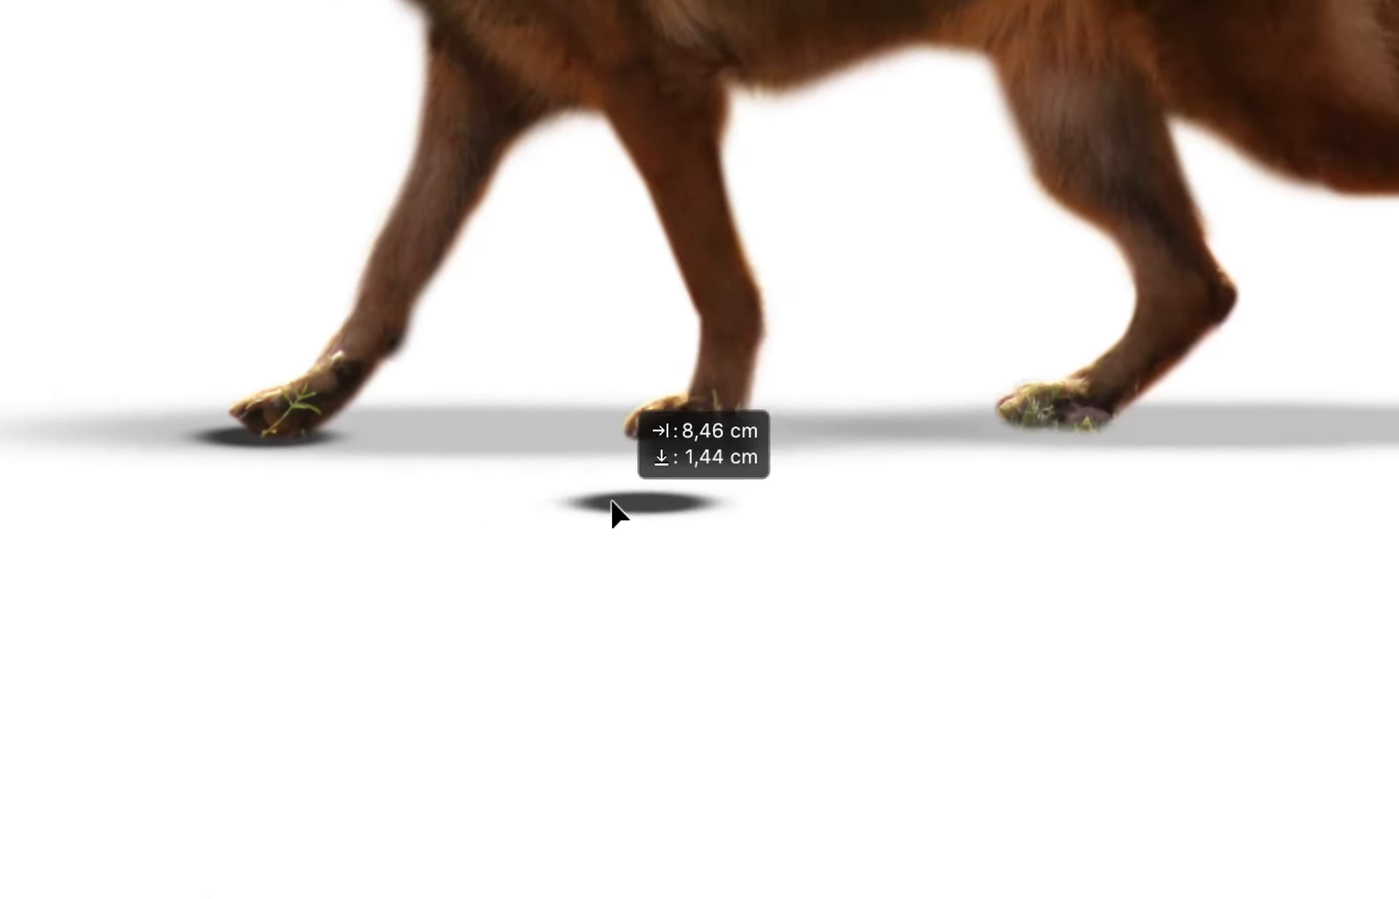
drag(618, 478, 852, 551)
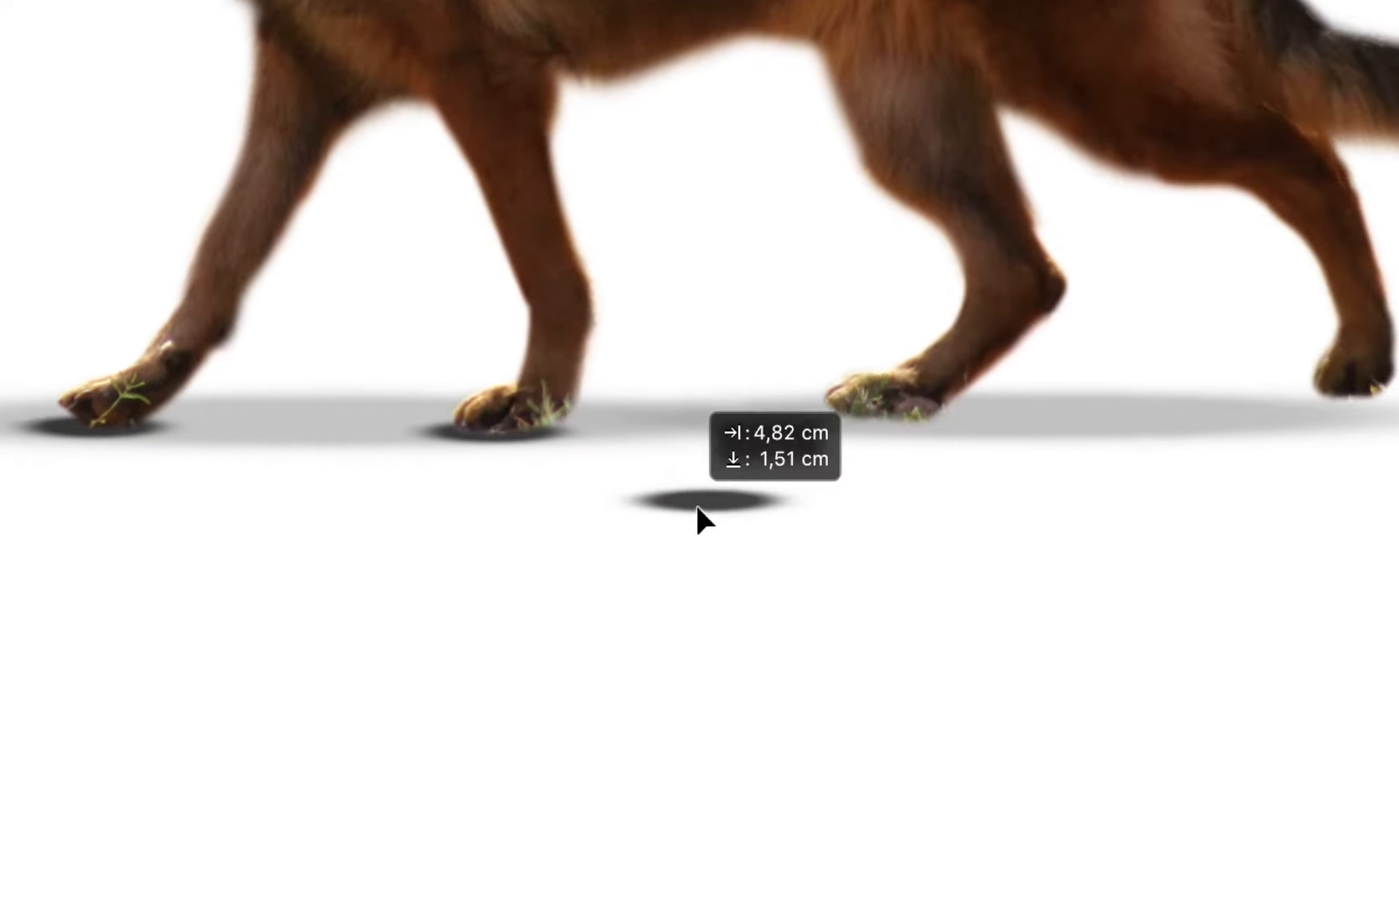
drag(697, 506, 1155, 478)
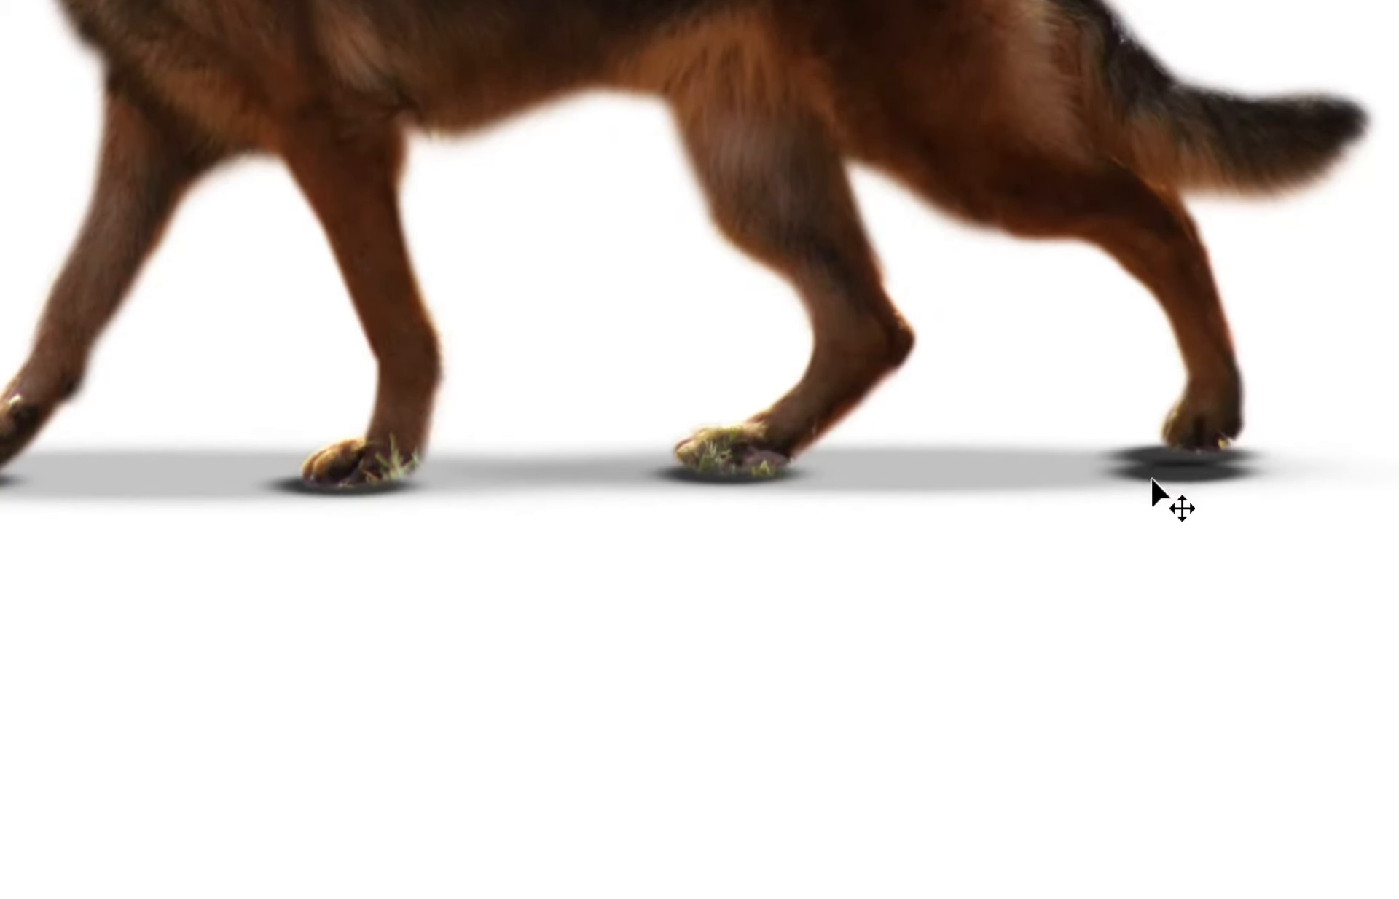
key(super+z)
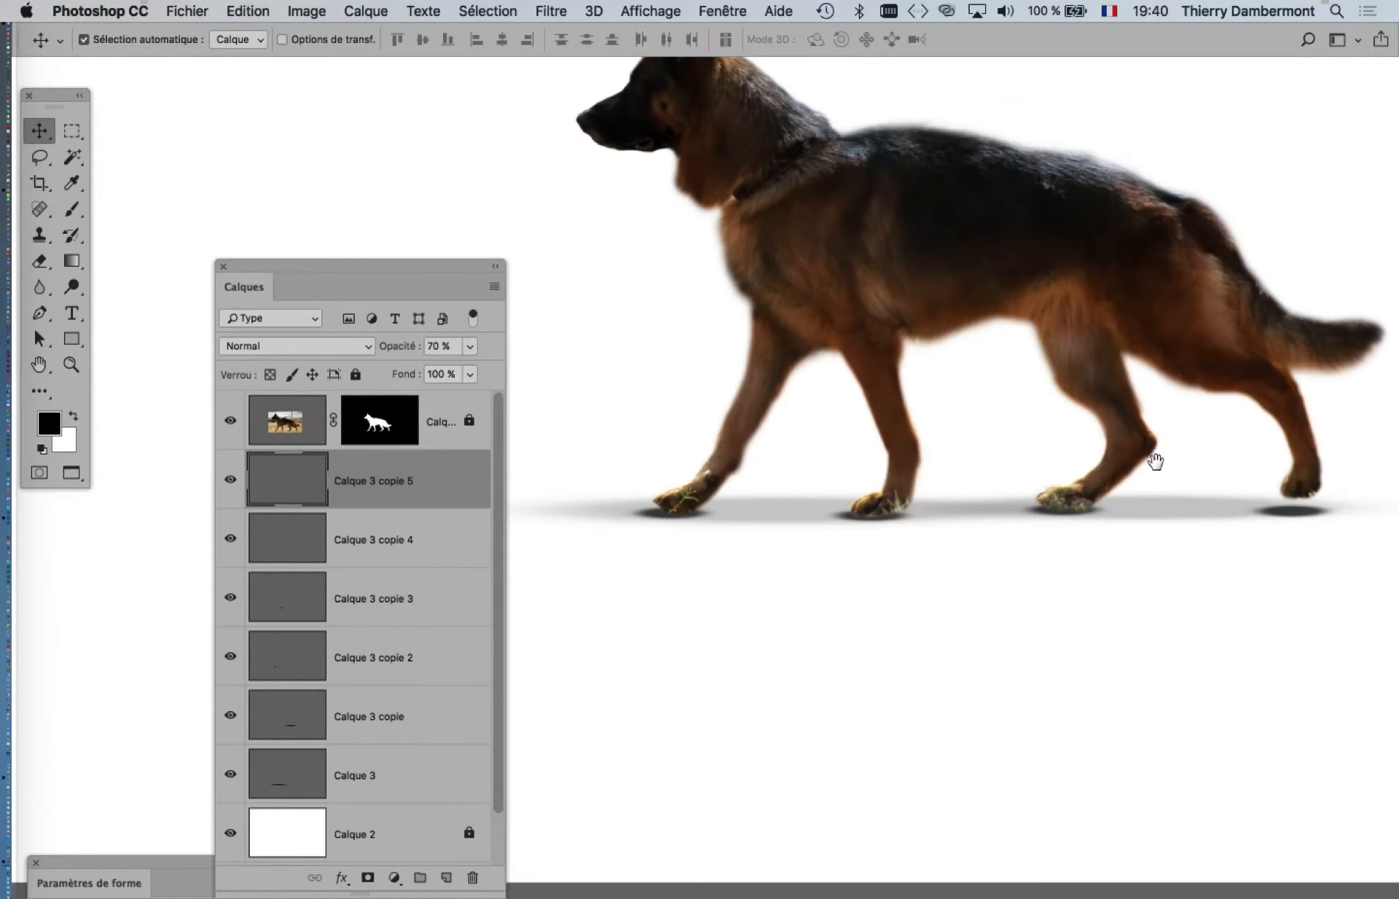
- Enlarge the contact shadow on Calque 3 copie 5 under the raised rear paw and apply the transformation
drag(1152, 459, 768, 488)
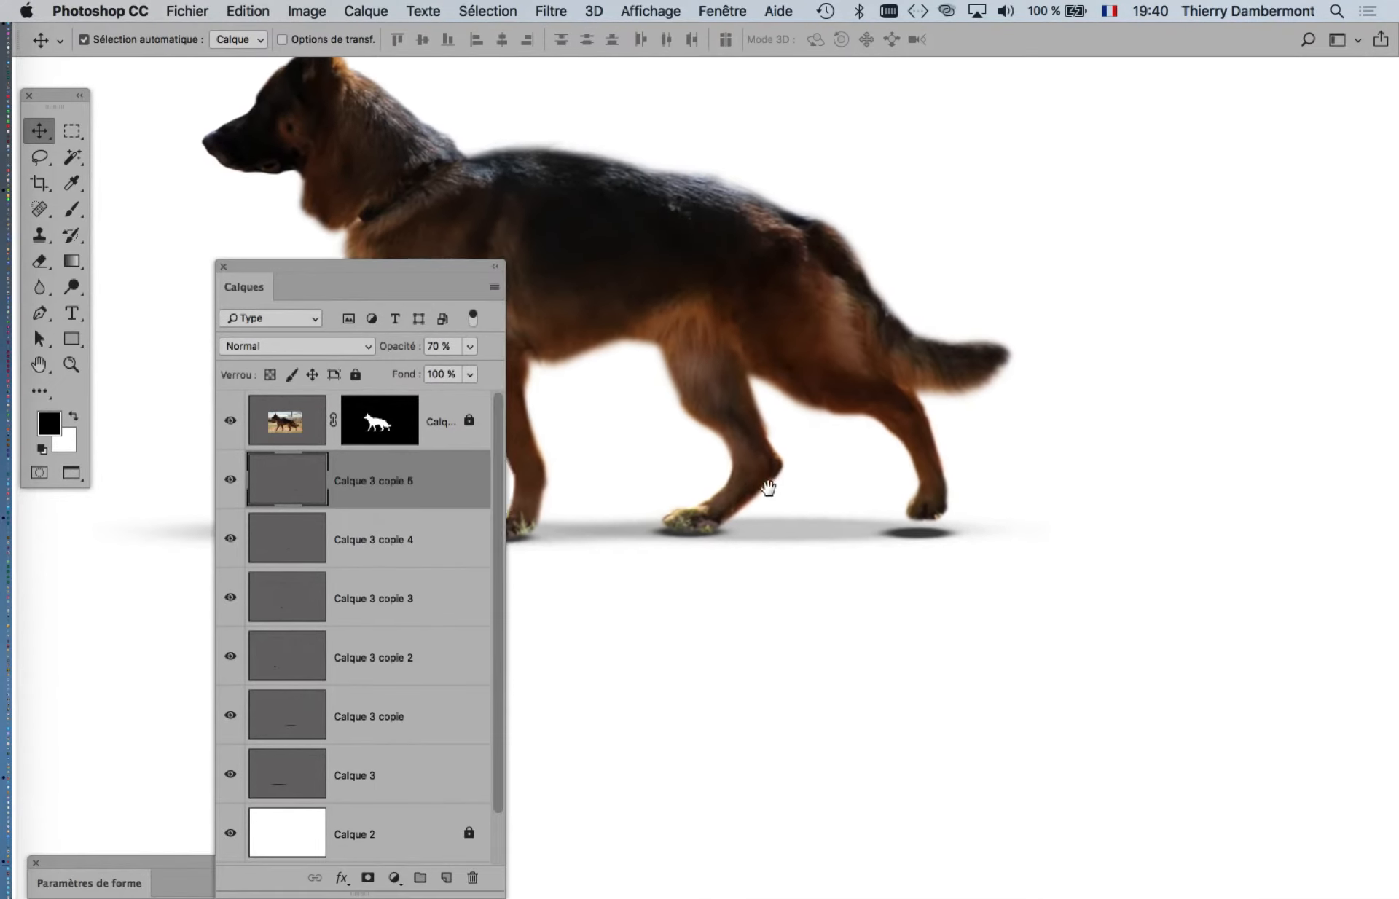
scroll(867, 553, up, 3)
key(super+t)
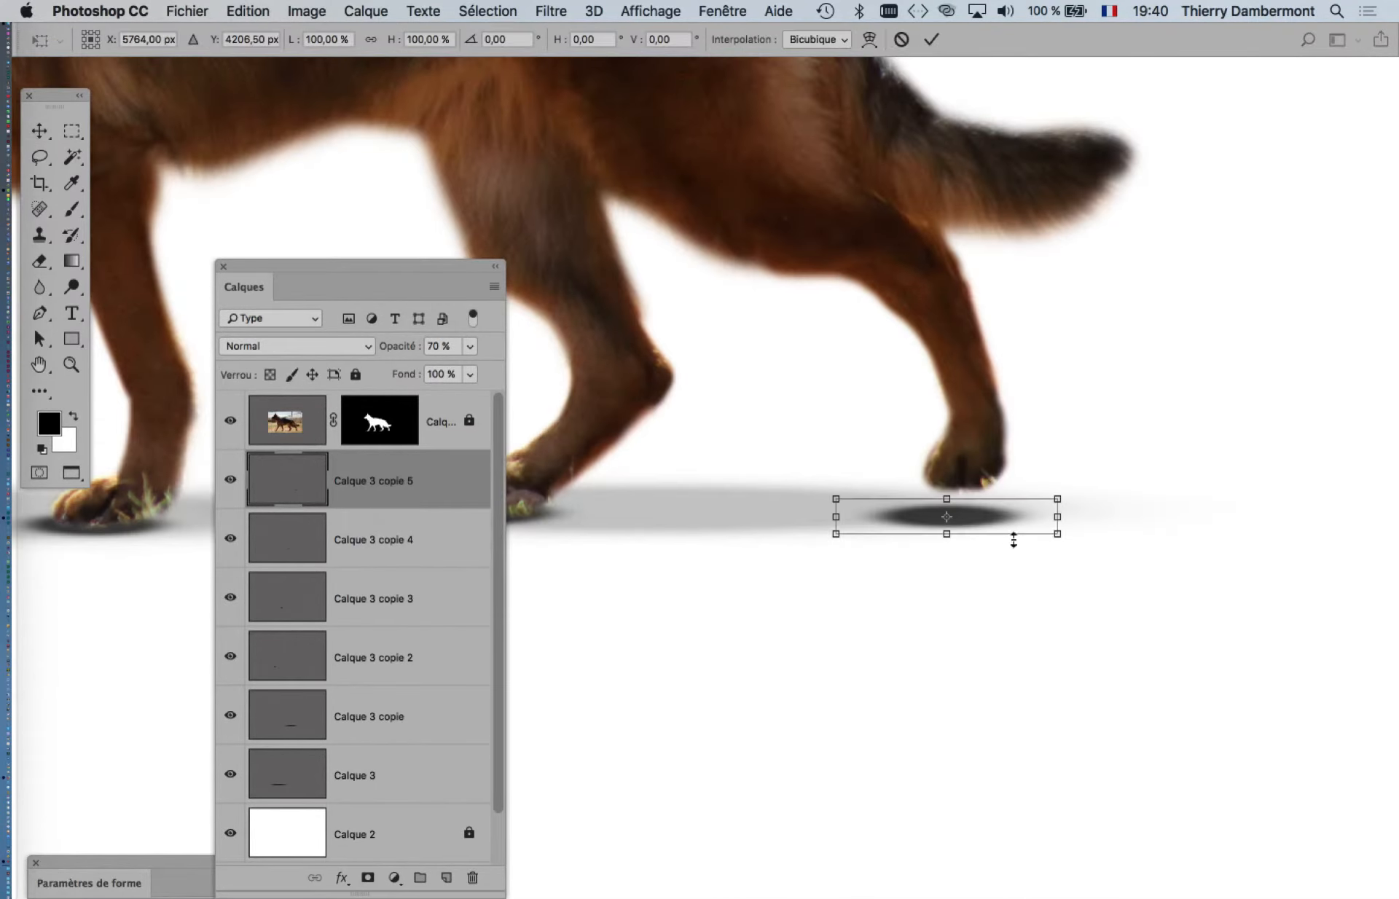
drag(1063, 503, 1100, 494)
click(929, 40)
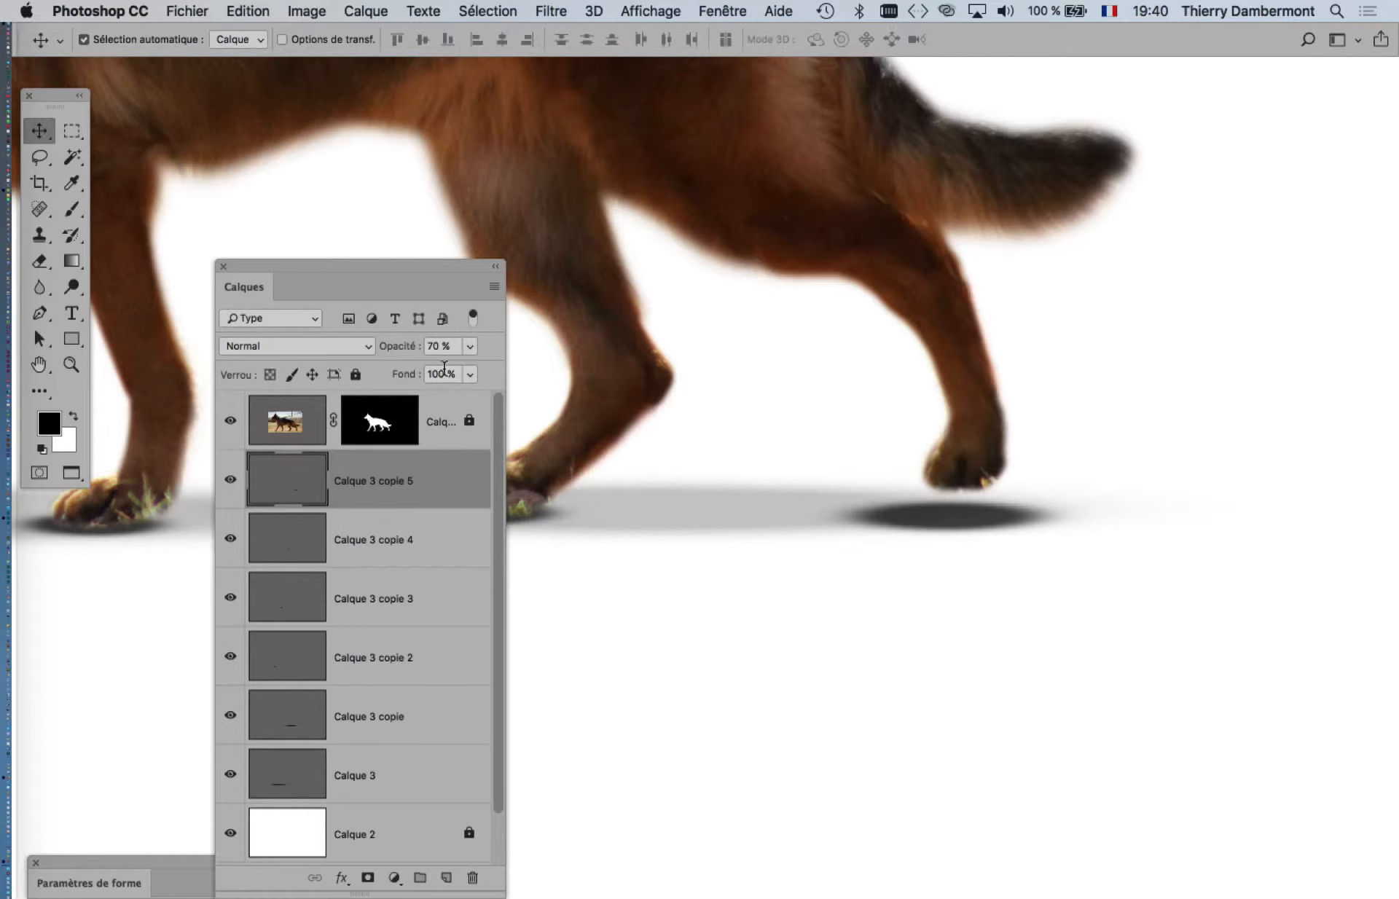
- Lower the opacity of Calque 3 copie 5 to 40 % and move the Layers panel clear of the dog
click(470, 346)
drag(467, 368, 437, 373)
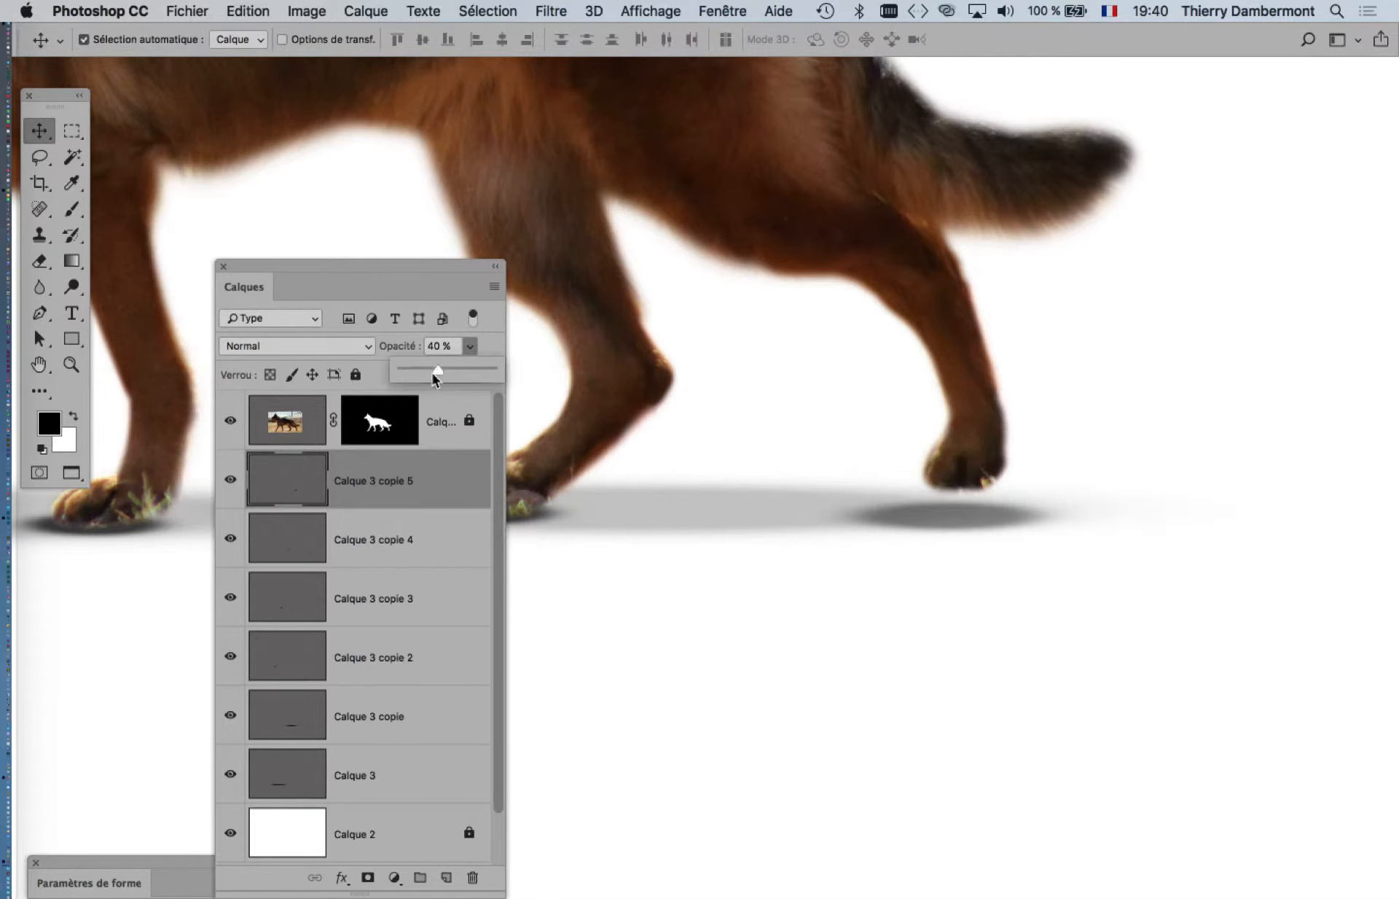
key(super+0)
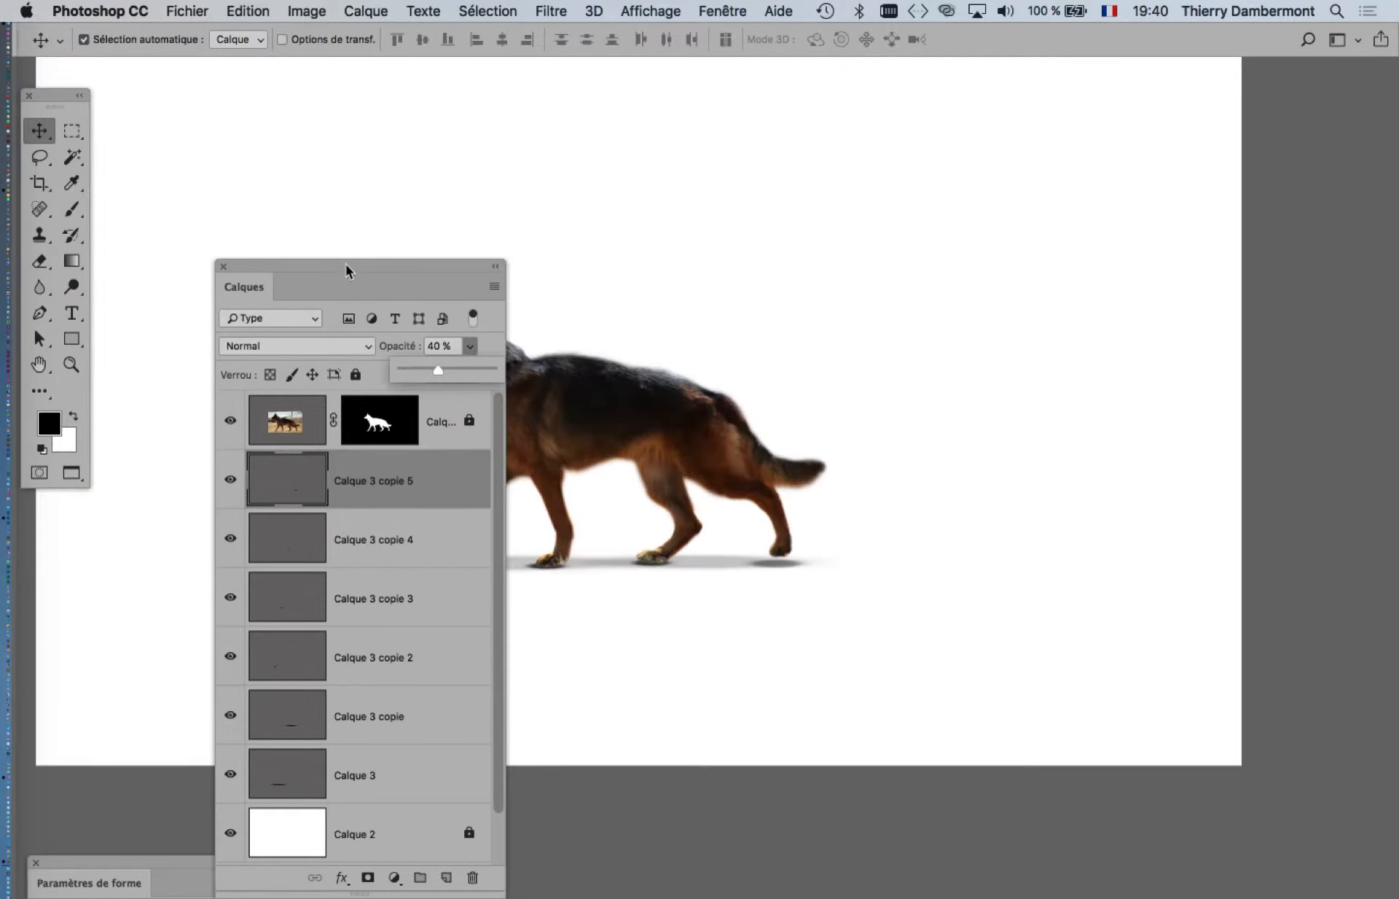
drag(346, 271, 1173, 185)
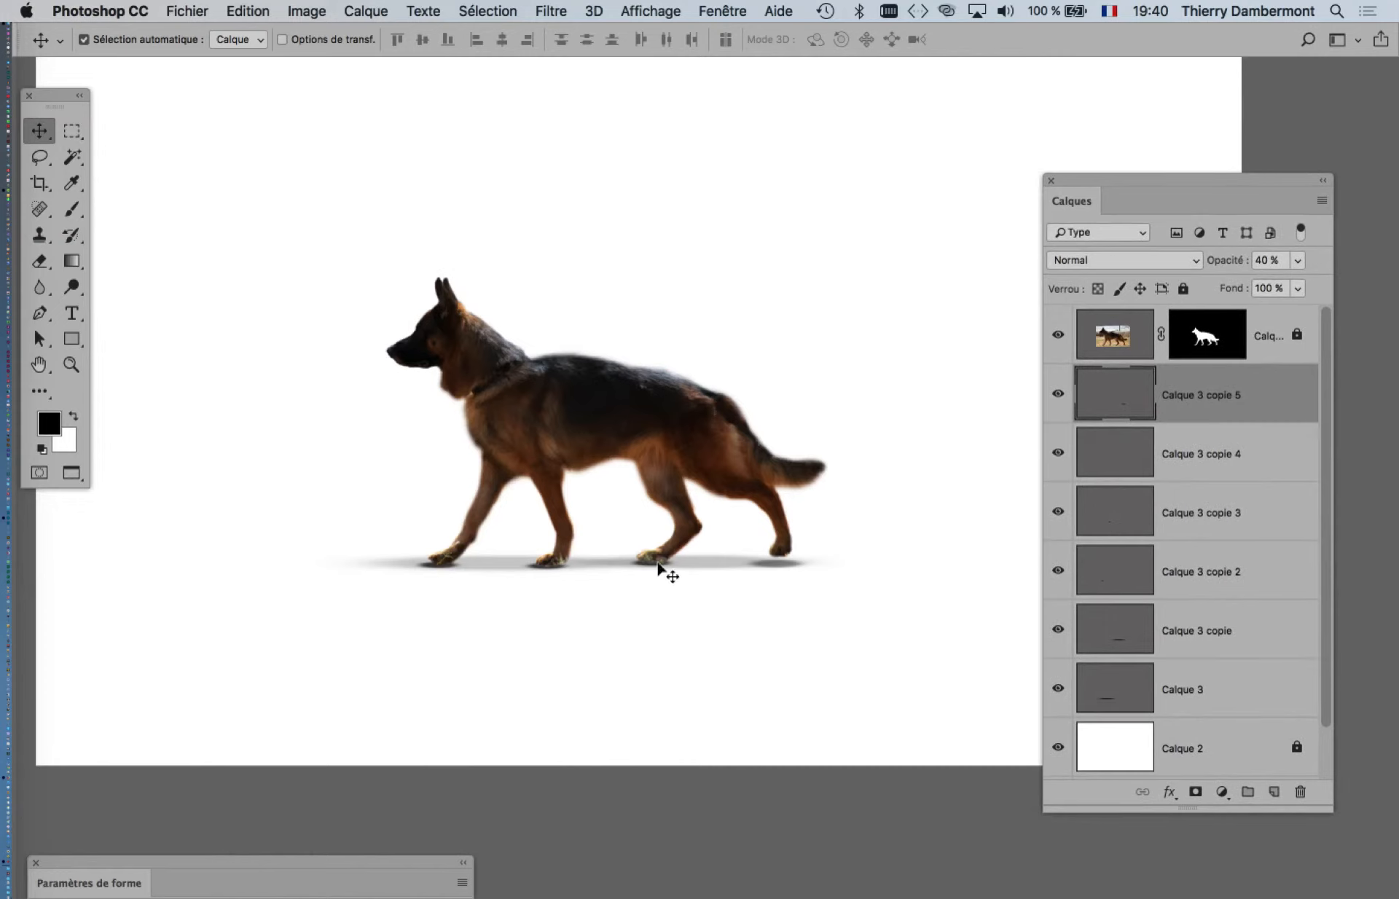
- Save a new Photoshop version of the document as tree-in-desert-landscape-04.psd in the same folder
click(188, 9)
click(290, 214)
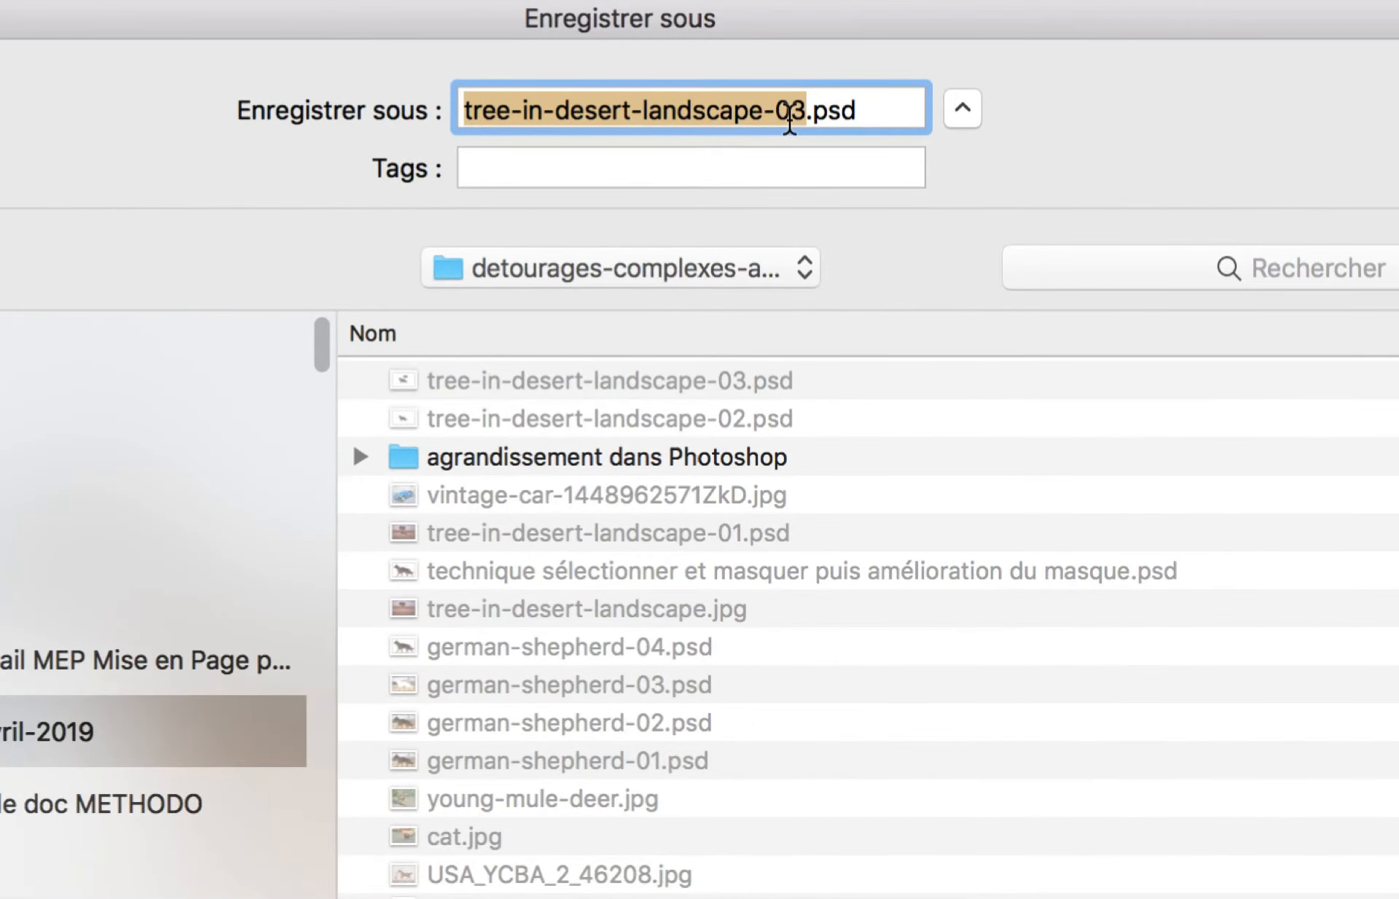
drag(790, 116, 804, 113)
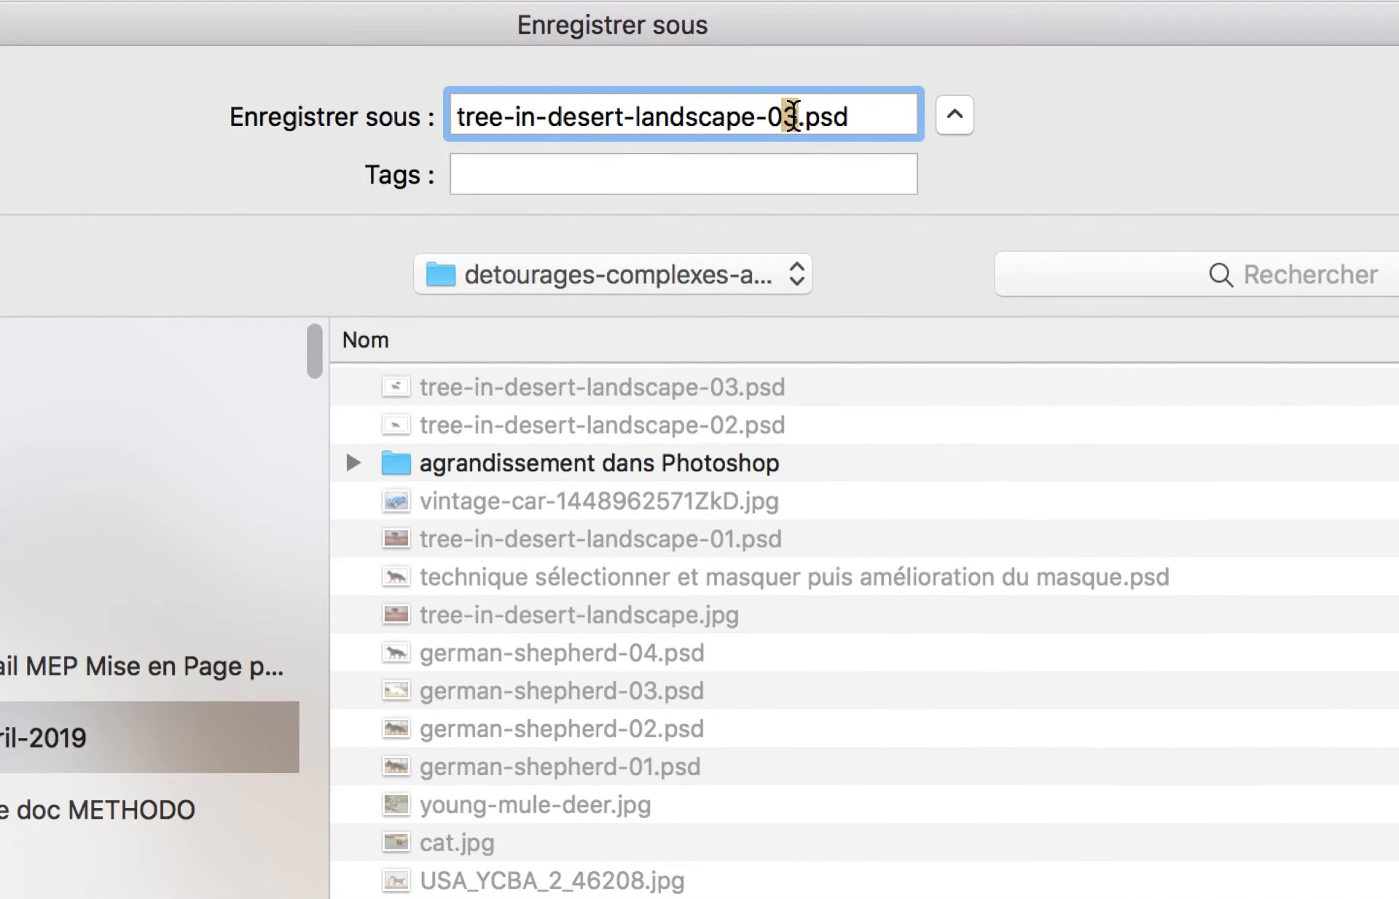
text(4)
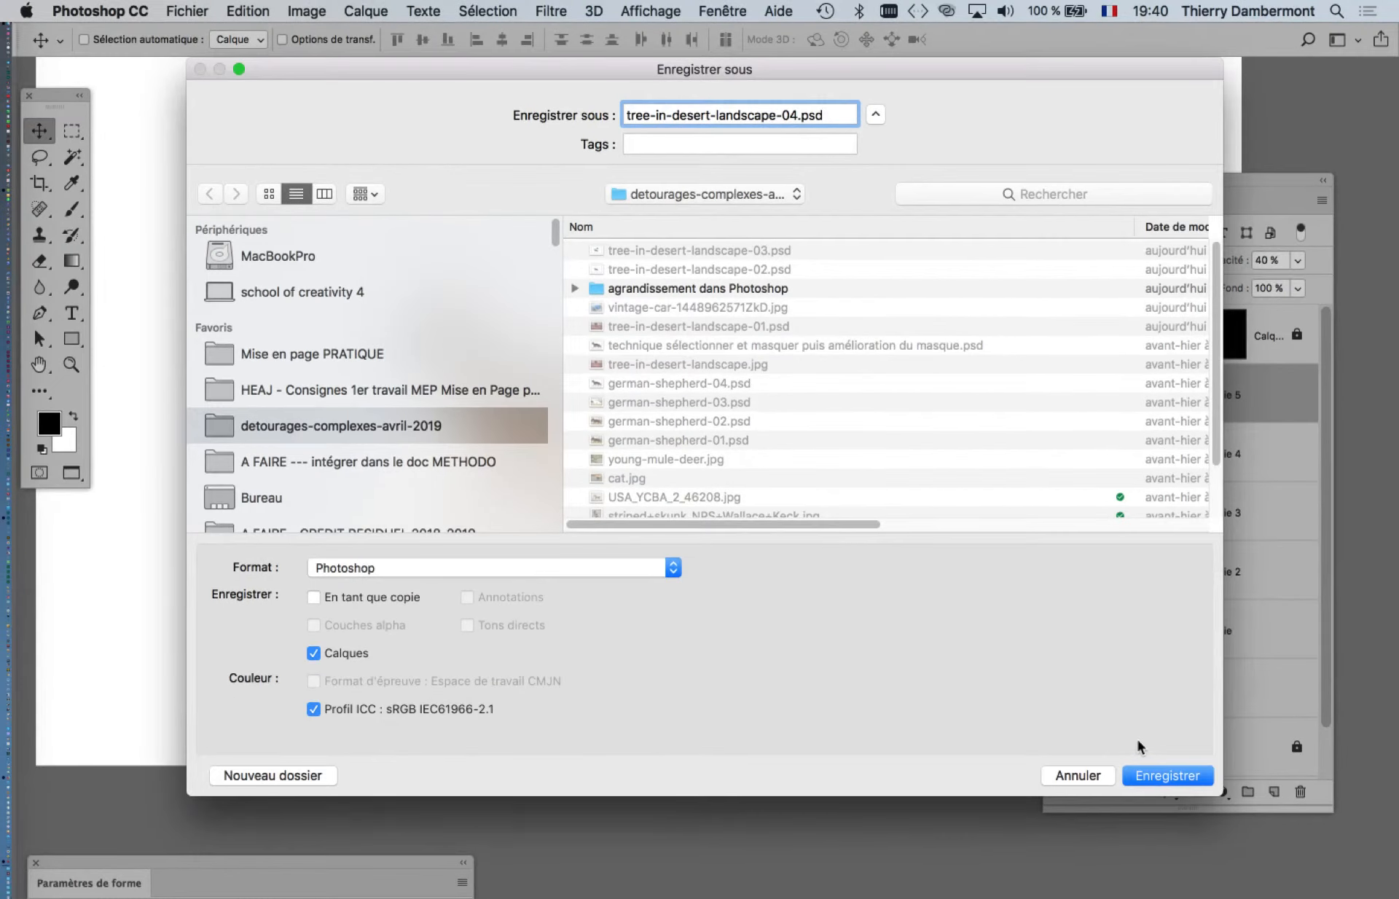
click(1154, 771)
key(Return)
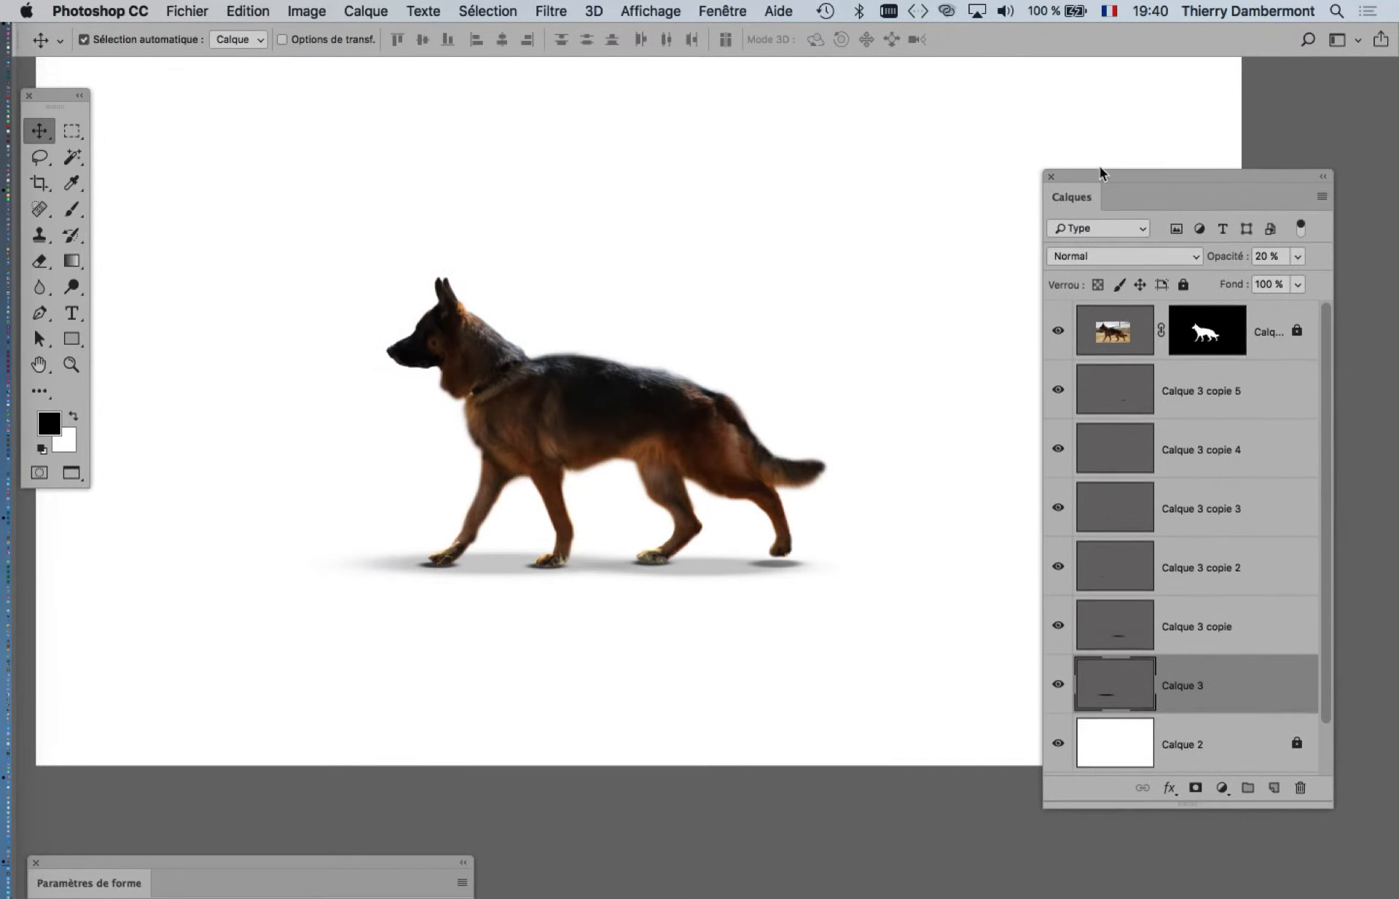
- Reposition and lengthen the Layers panel to list every layer, then hide the white layer Calque 2 to view the shadows on the desert background
drag(1103, 194, 1100, 107)
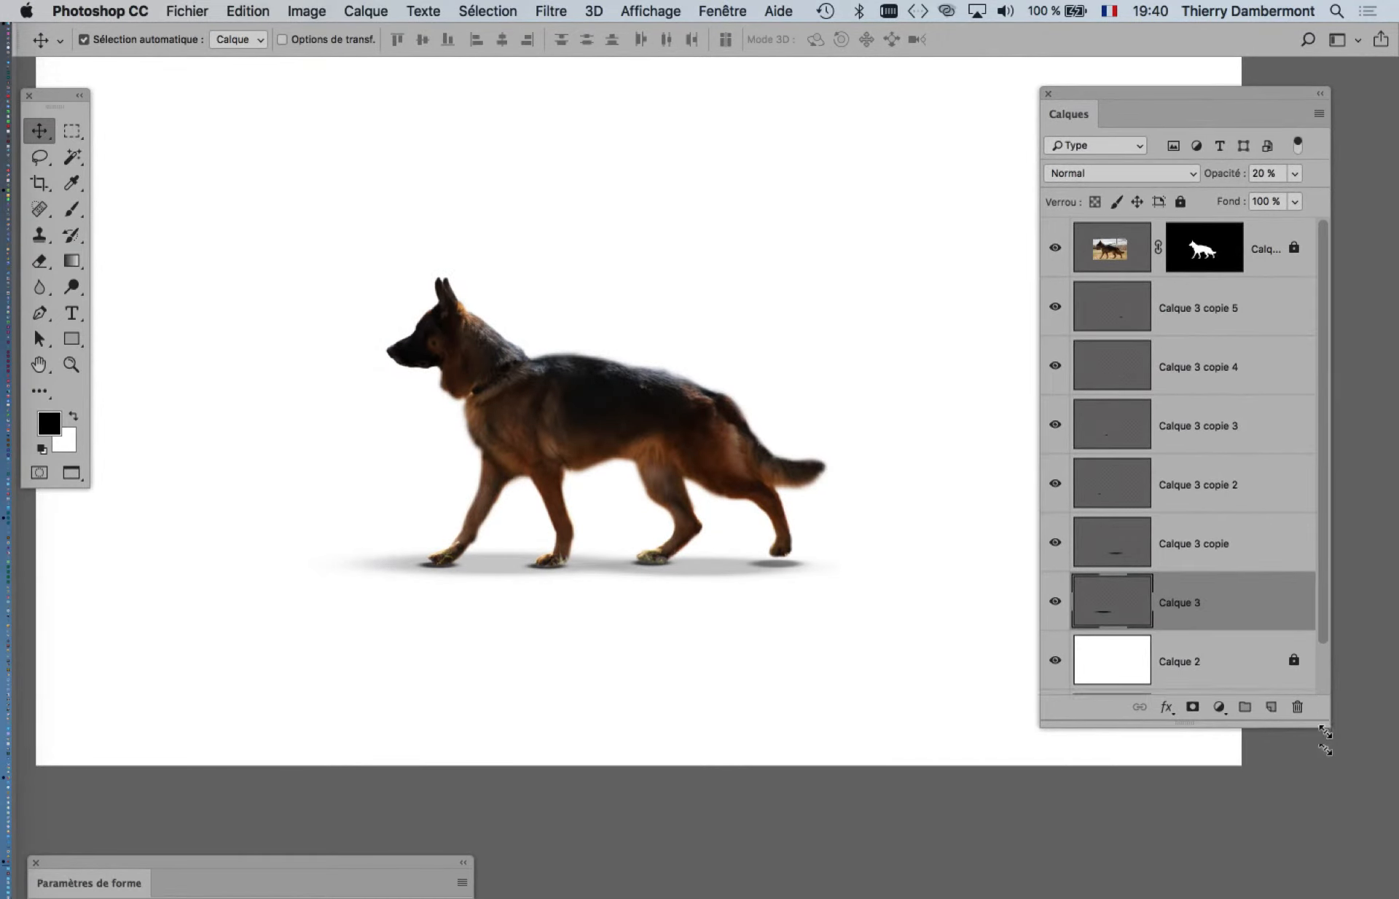
drag(1324, 720, 1333, 845)
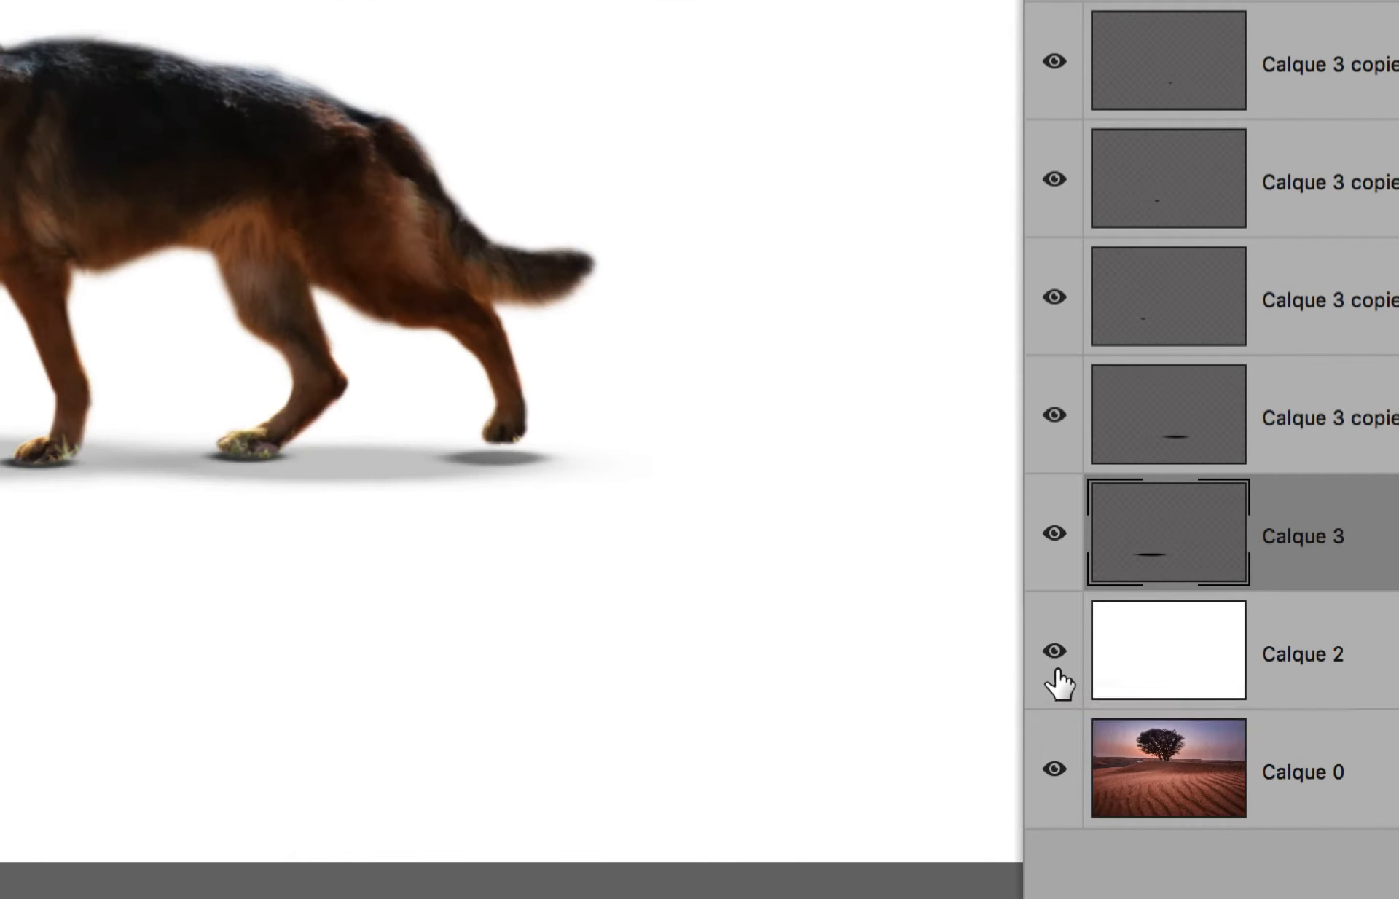
click(1056, 670)
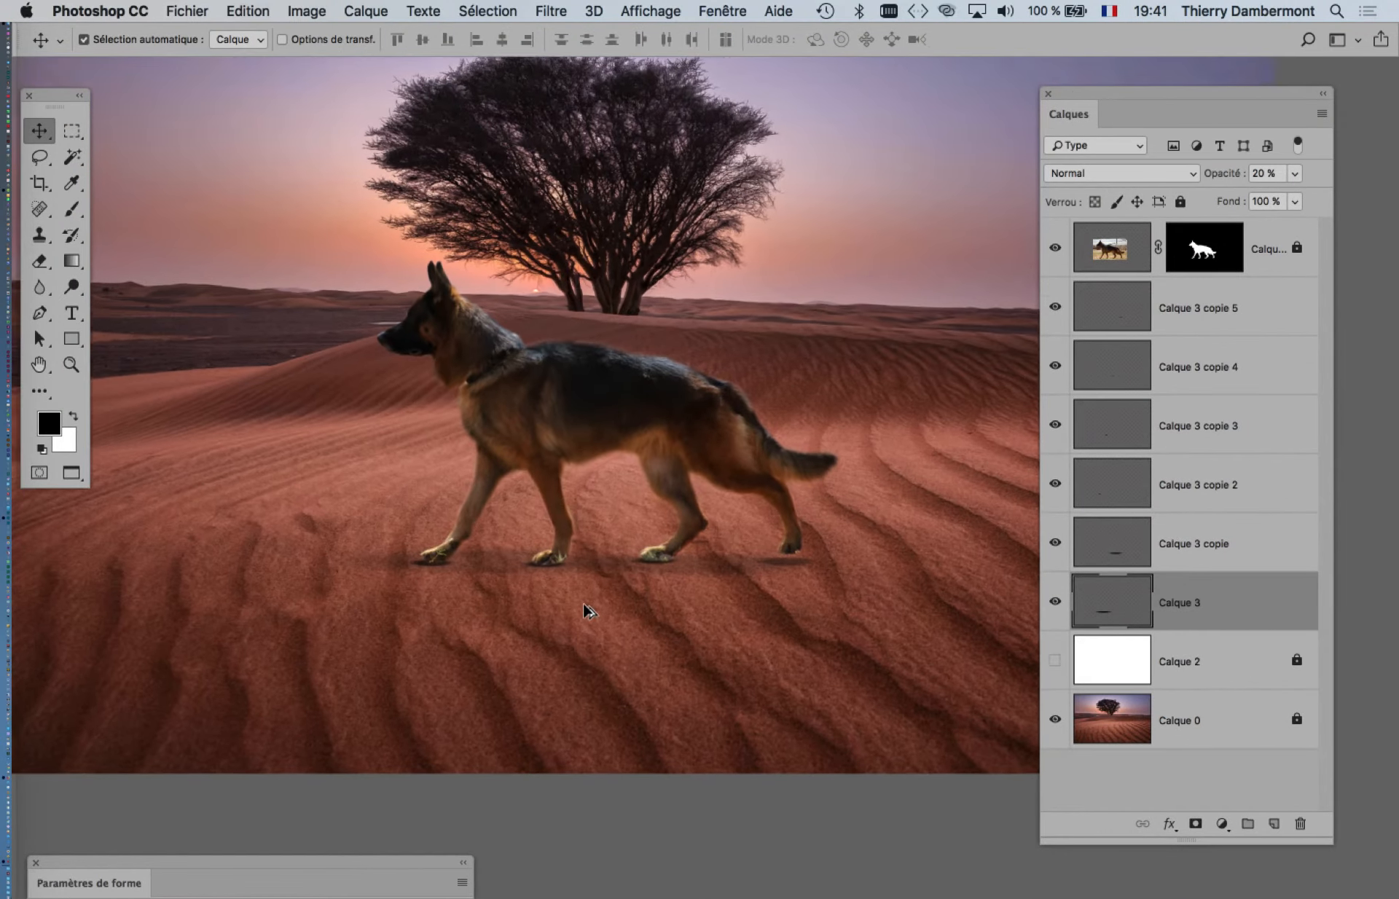
scroll(585, 609, up, 5)
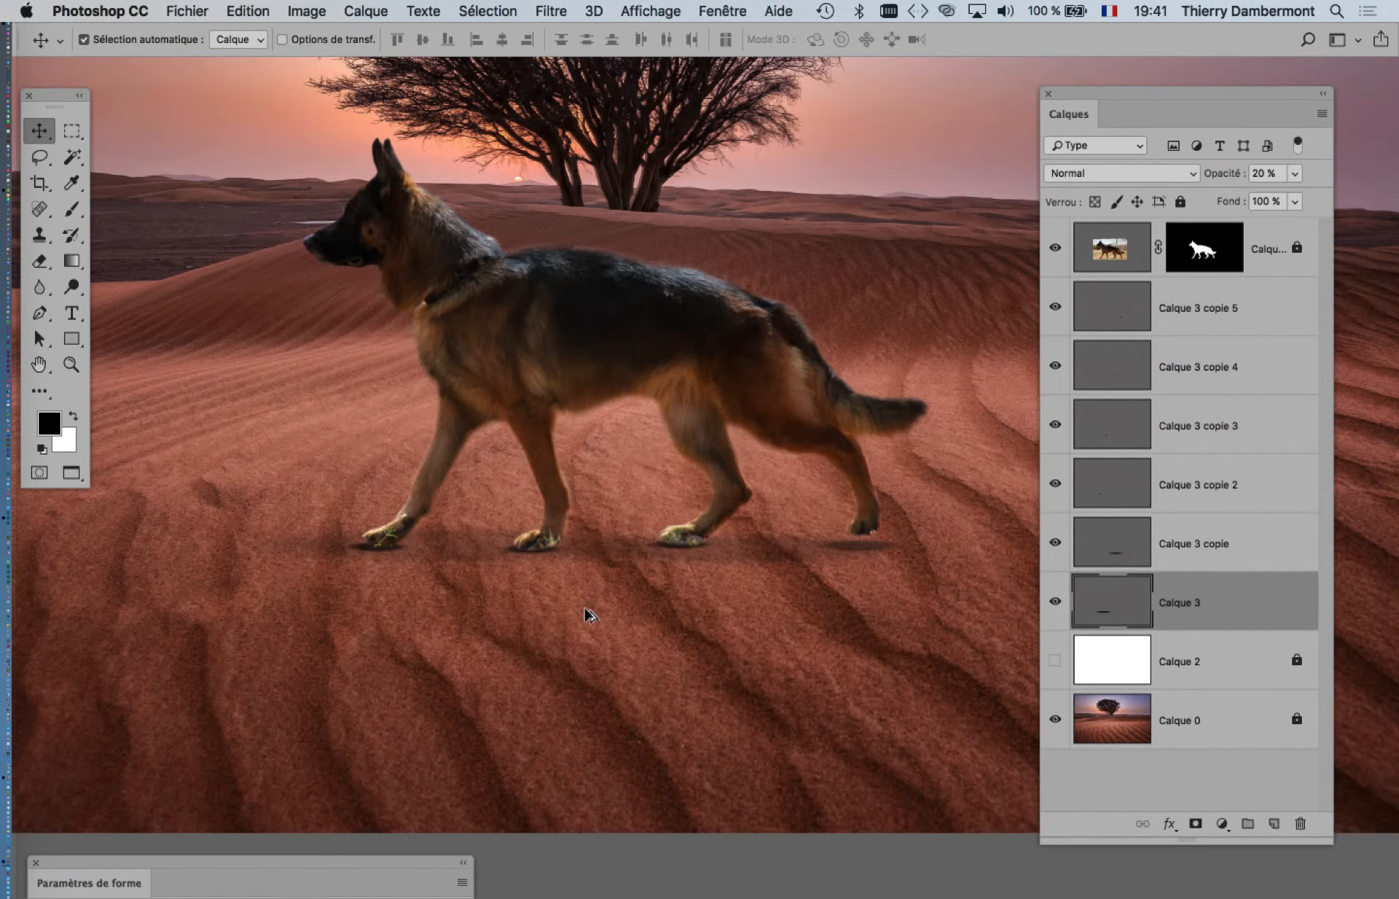
scroll(585, 616, up, 2)
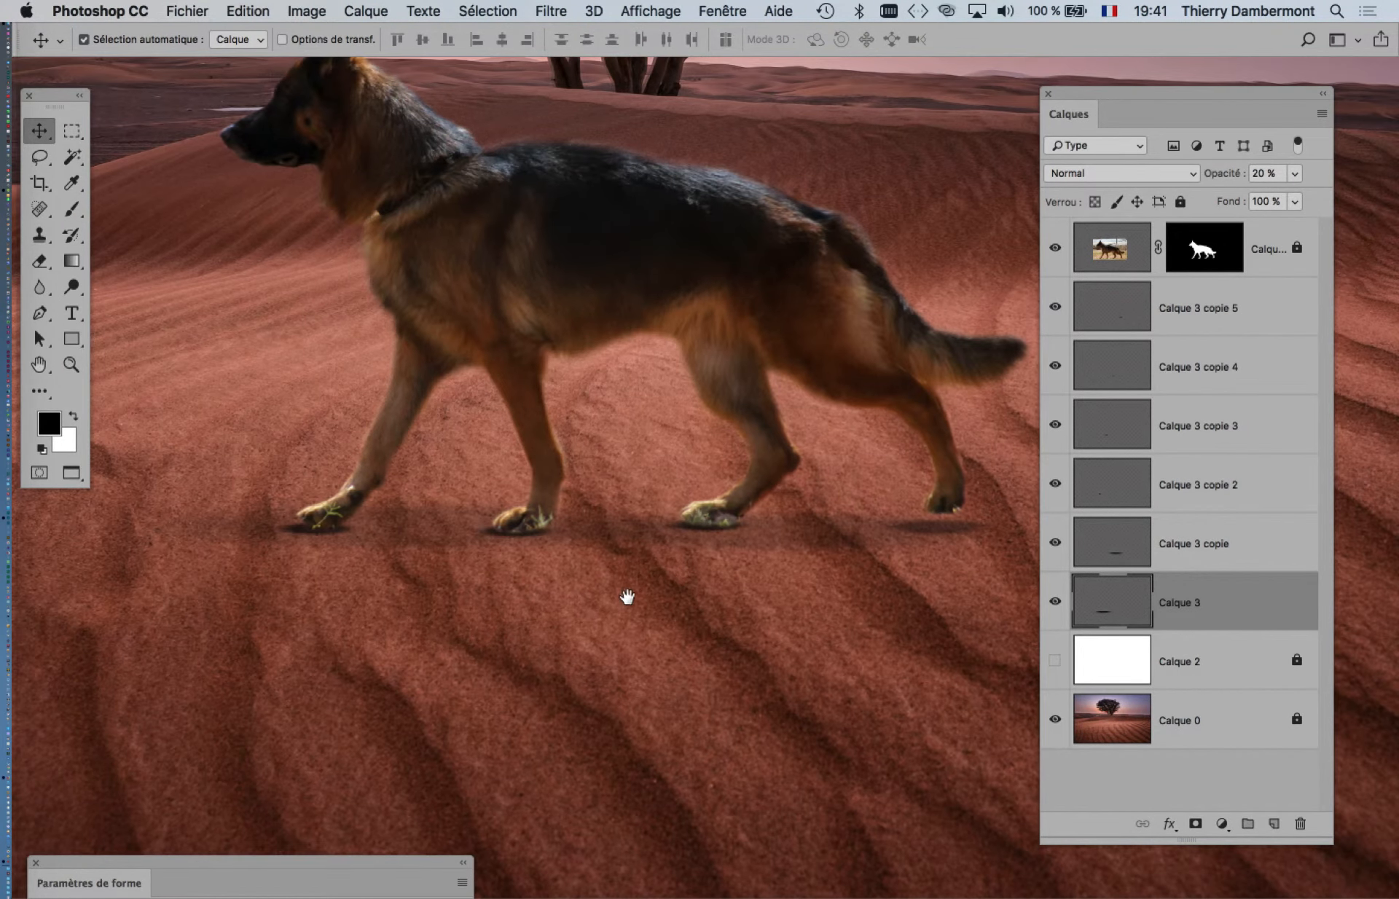
- Toggle the shadow layer Calque 3 copie 5 off and on to check it, and lower its opacity to 25 %
drag(624, 593, 553, 606)
click(1074, 316)
click(1054, 306)
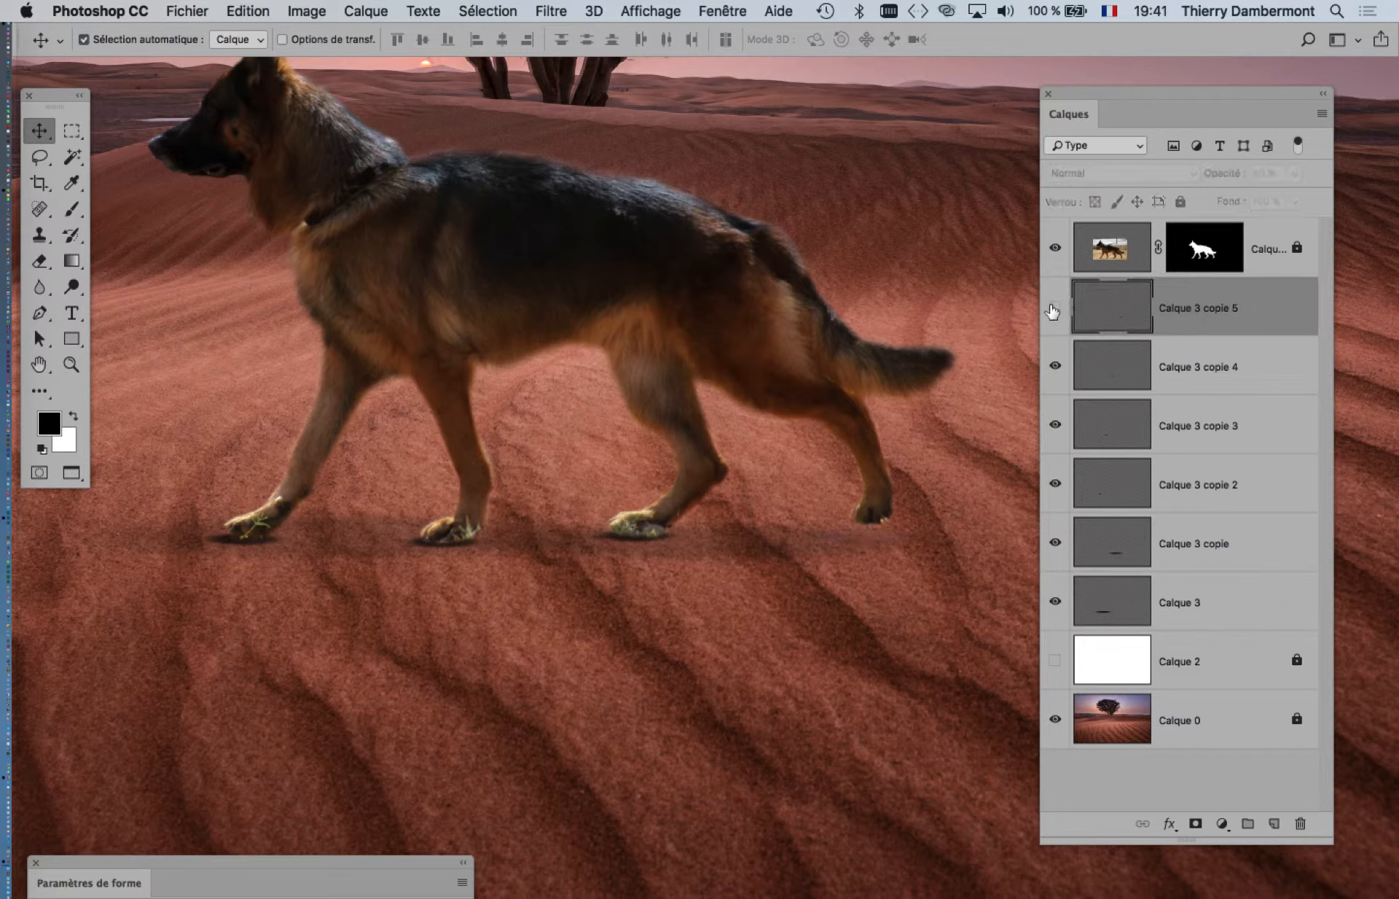
click(1054, 306)
click(1294, 173)
drag(1258, 195, 1251, 197)
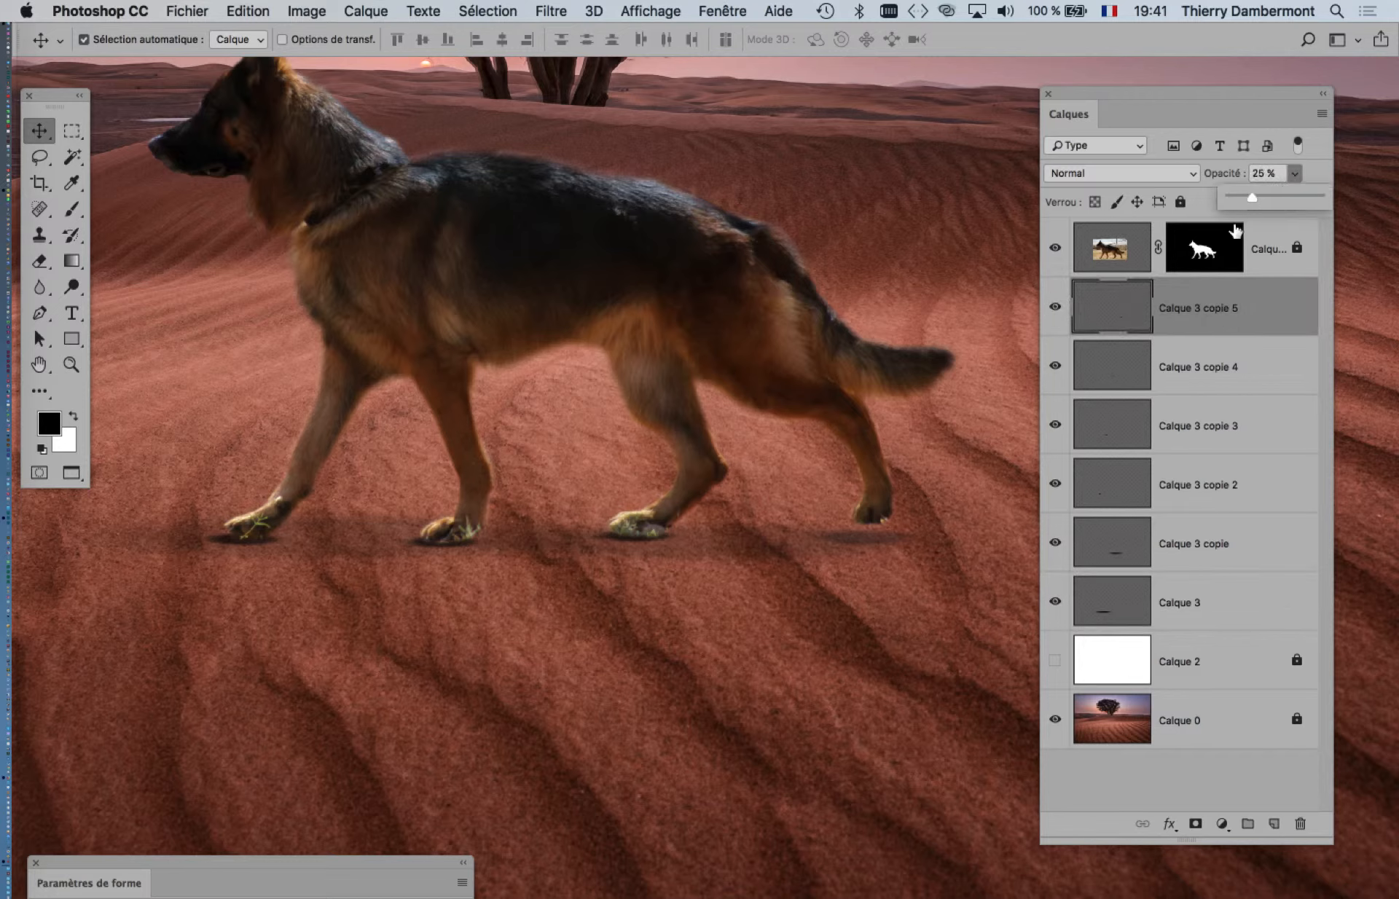
- Raise the opacity of the ground shadows, setting Calque 3 copie to 38 % and Calque 3 to 32 %
click(1181, 369)
click(1295, 174)
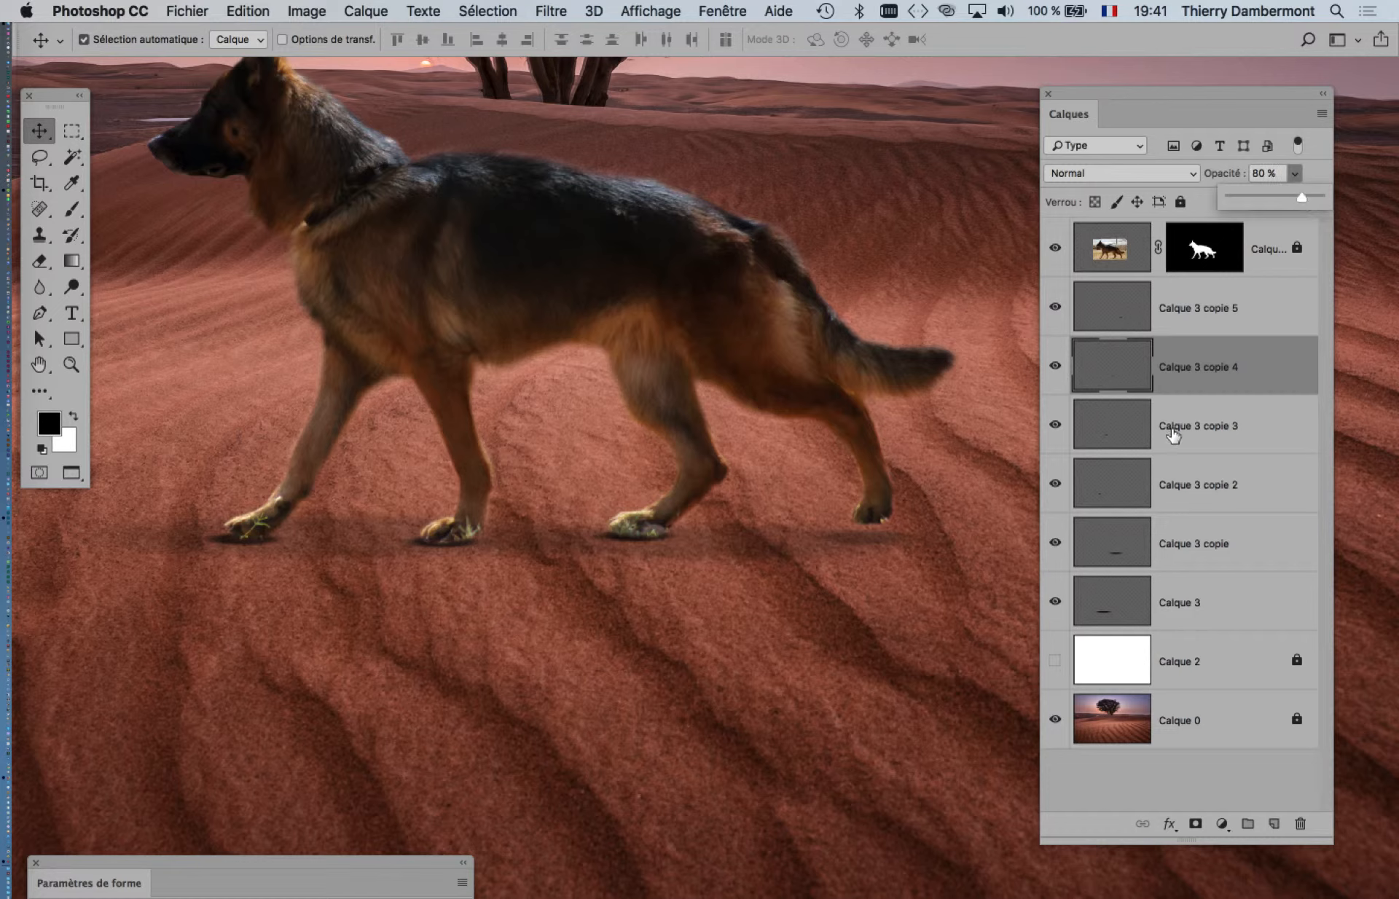
click(1178, 549)
click(1295, 173)
drag(1260, 202, 1269, 203)
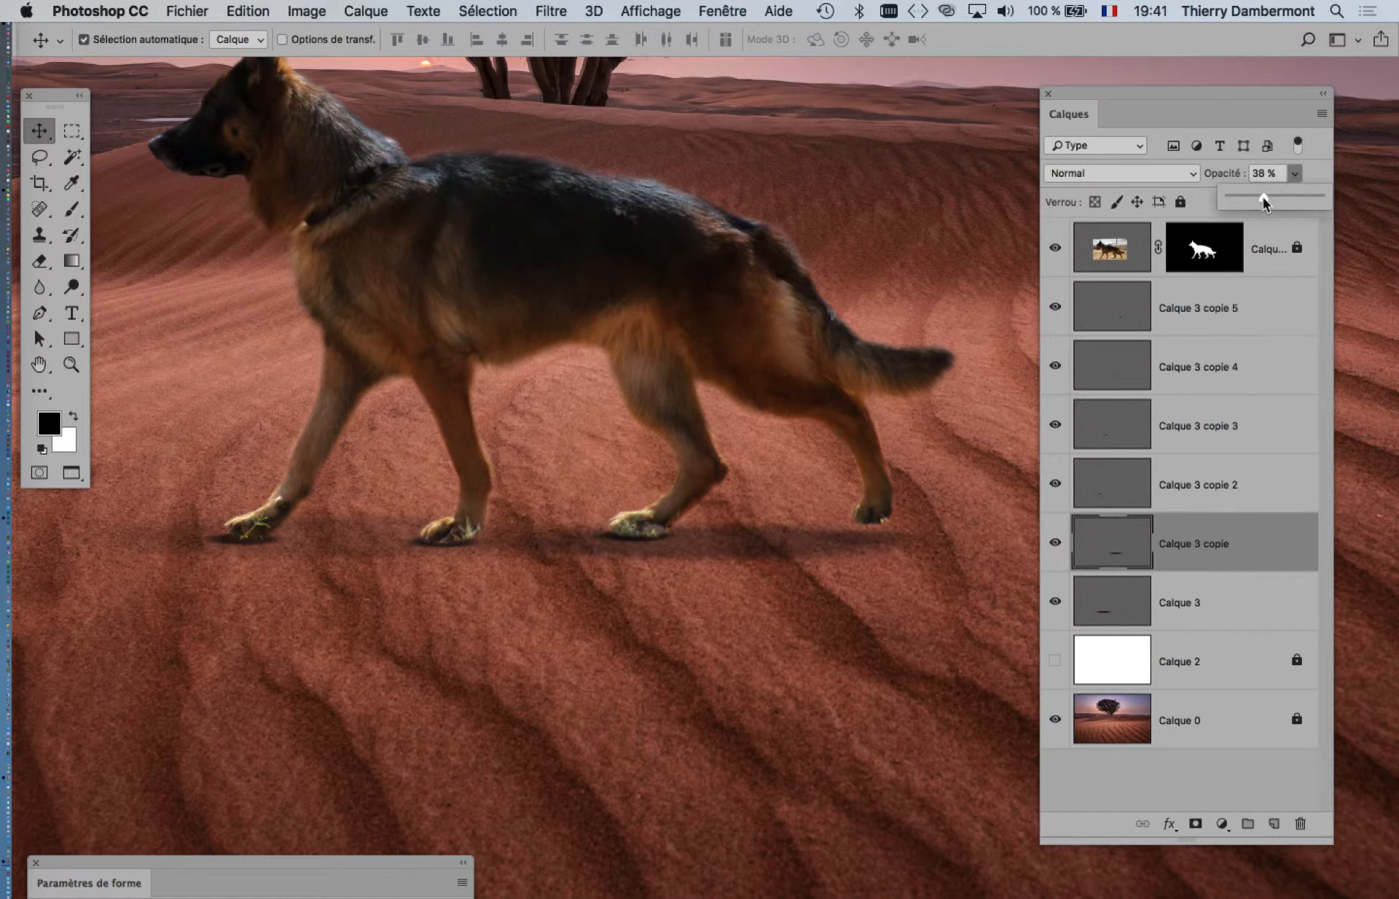
click(1250, 609)
click(1295, 172)
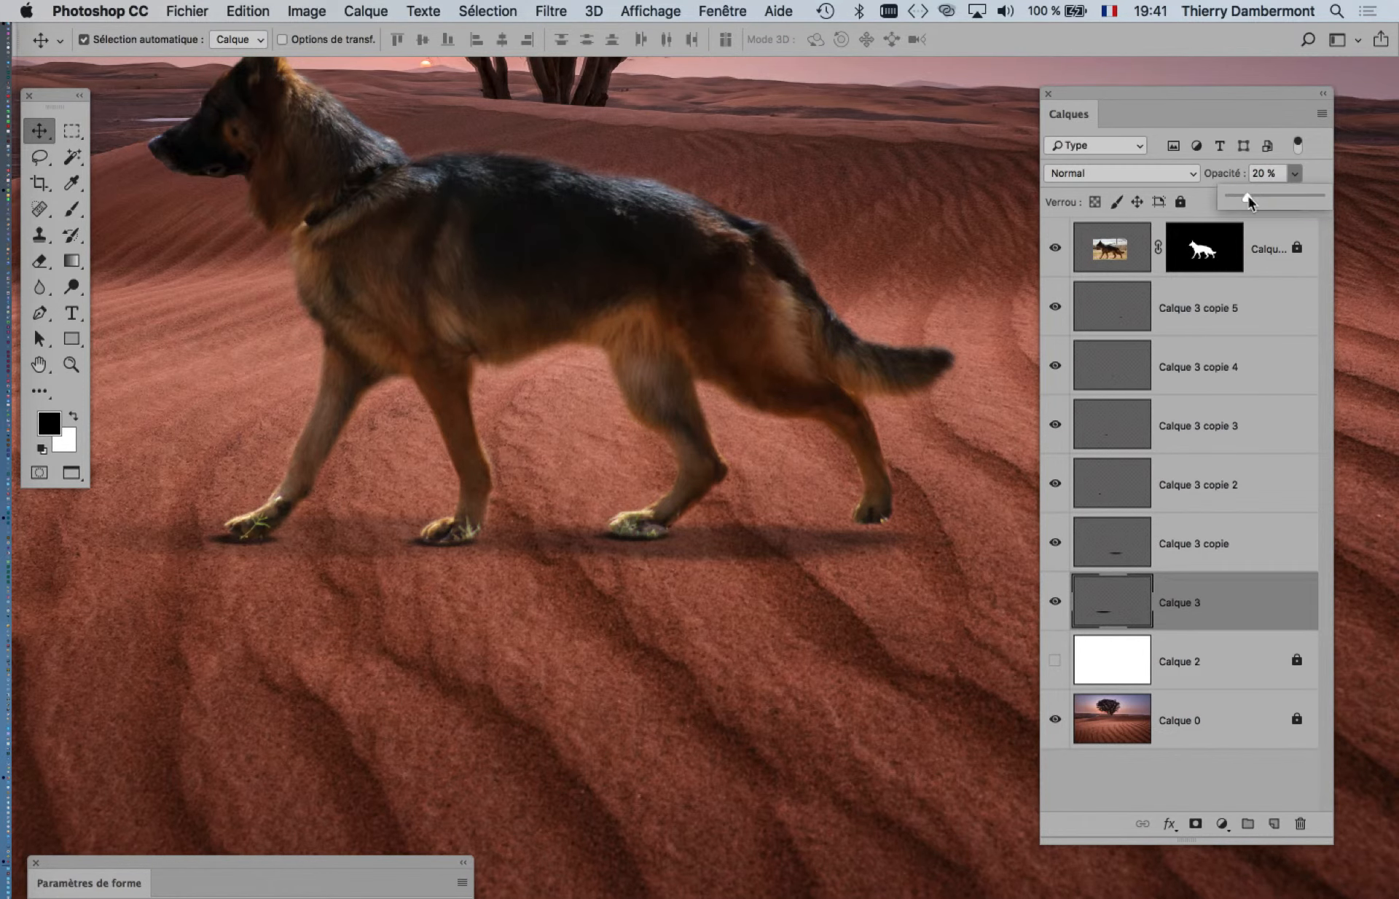
drag(1249, 199, 1261, 201)
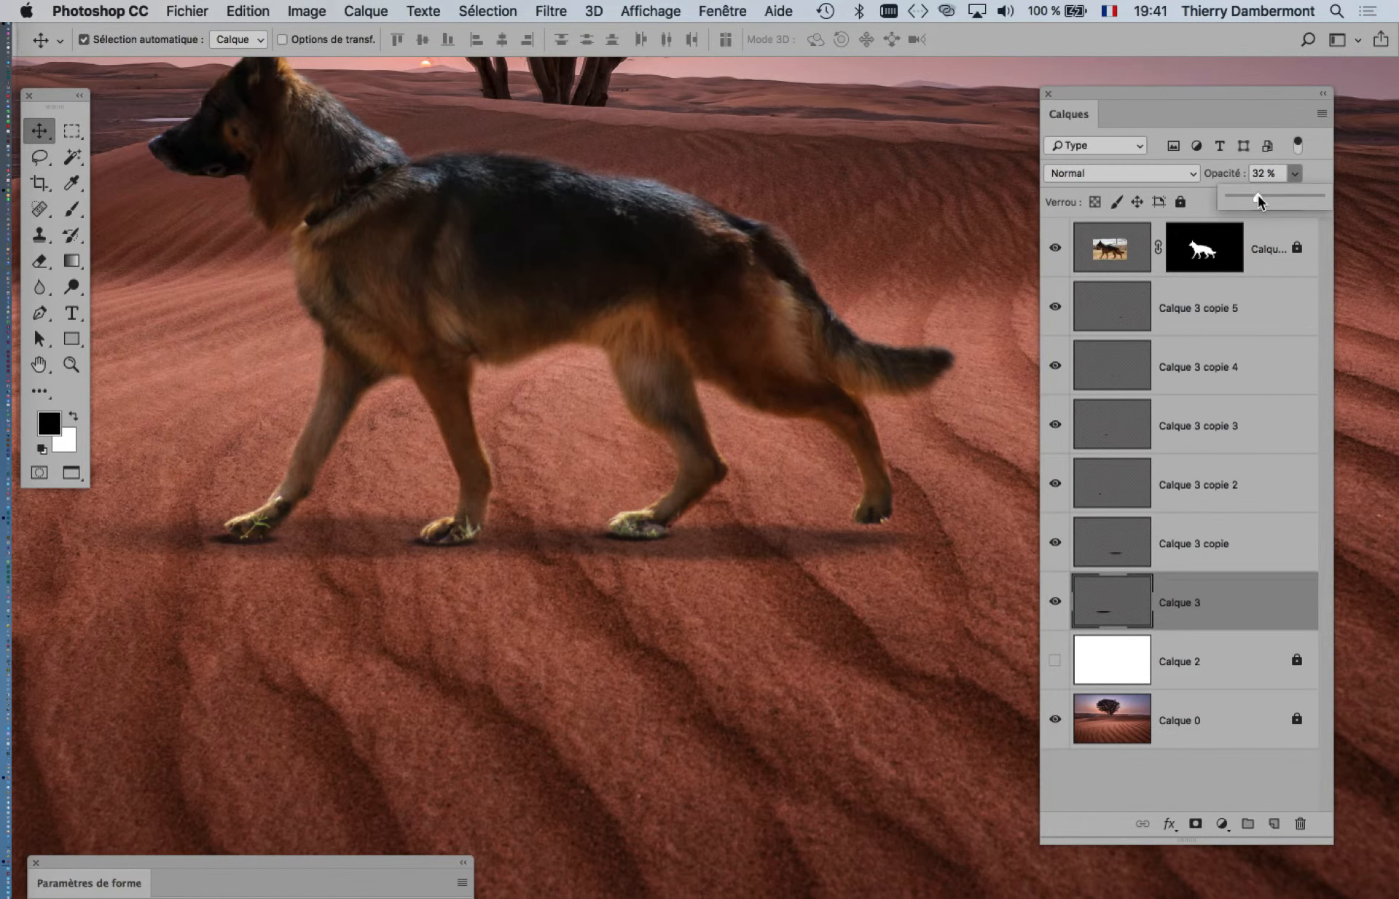
- Compare the dog without and with its six shadow layers by hiding and showing them, moving the Layers panel clear of the tail
scroll(651, 437, down, 2)
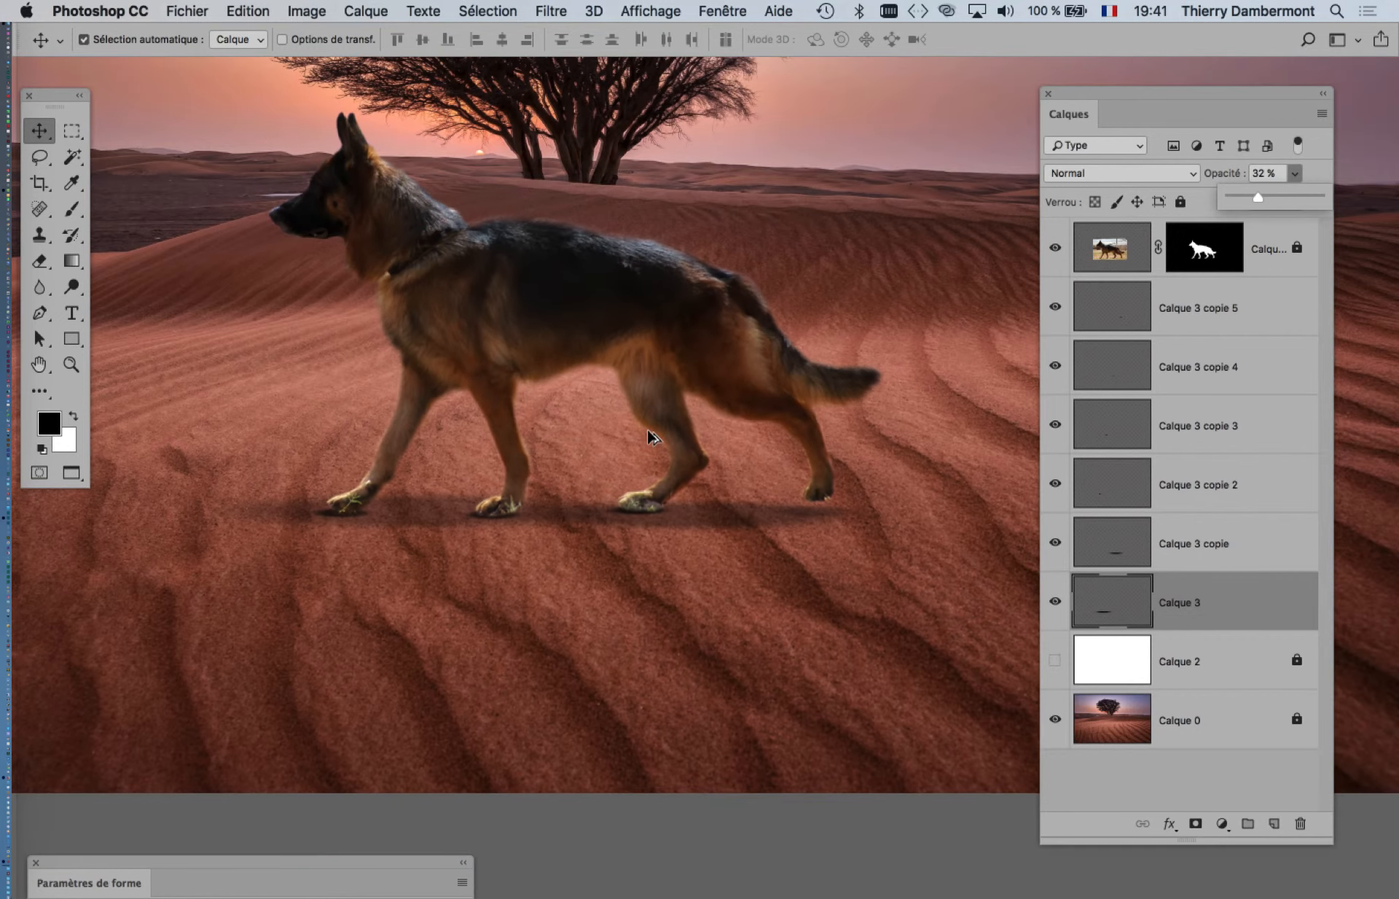
drag(1054, 601, 1054, 307)
scroll(557, 437, up, 3)
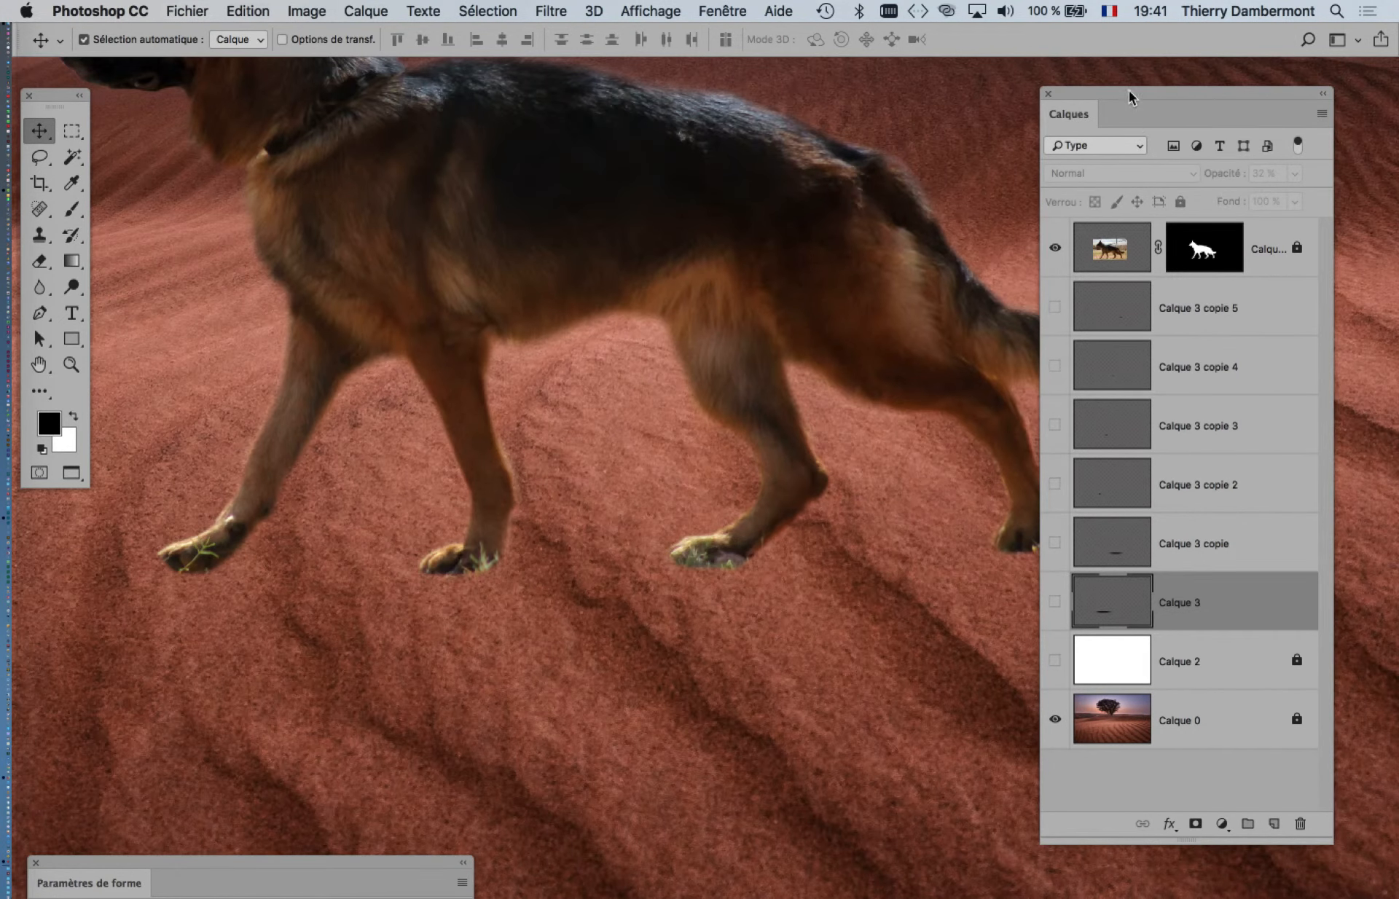
drag(1131, 97, 1277, 69)
drag(1206, 289, 1205, 586)
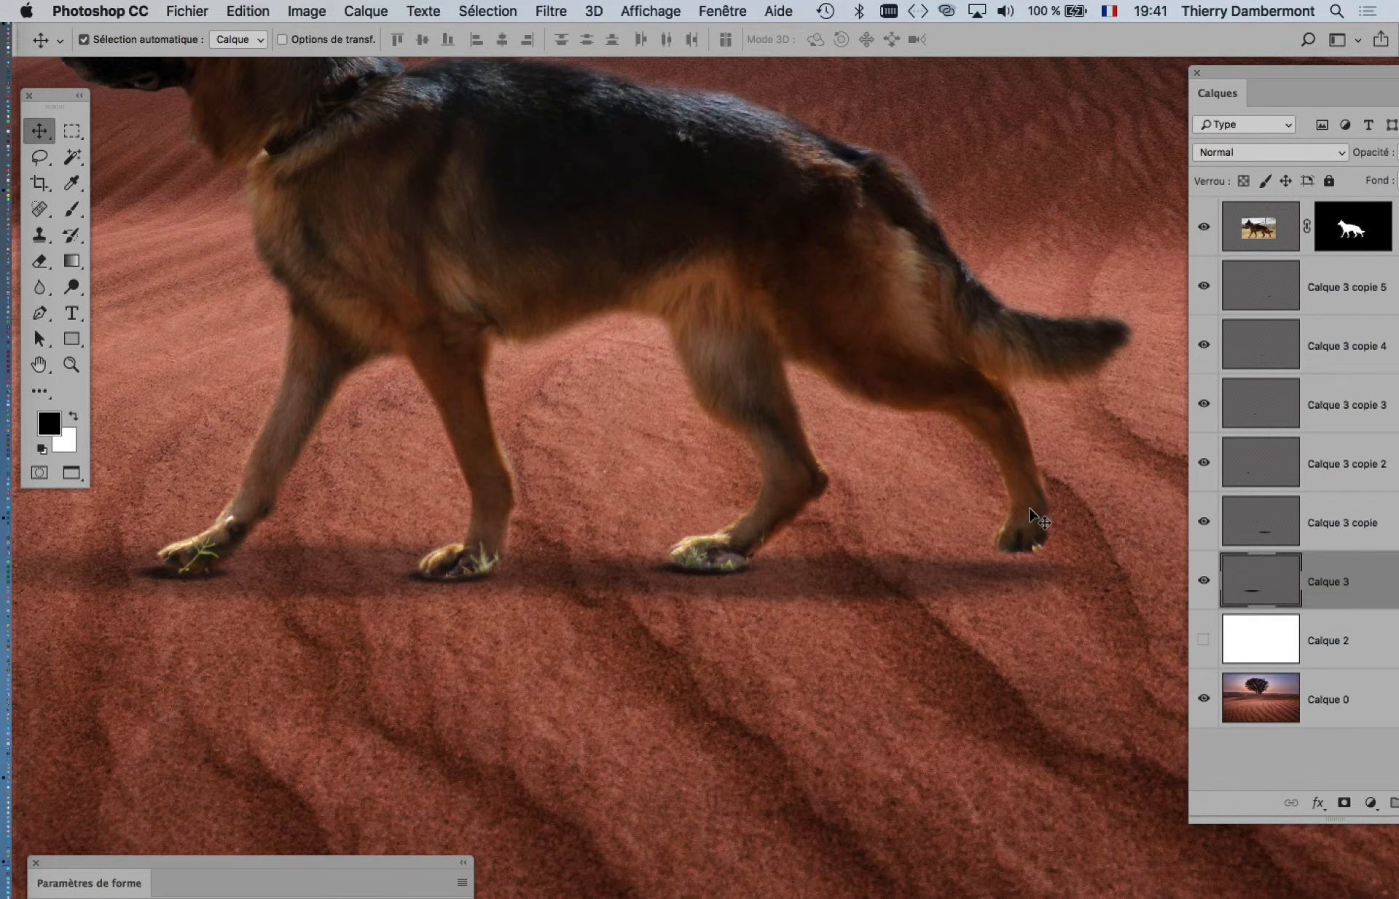
- Fit the whole image in view and save a new Photoshop version as tree-in-desert-landscape-05.psd in the same folder
key(super+0)
click(188, 10)
click(278, 220)
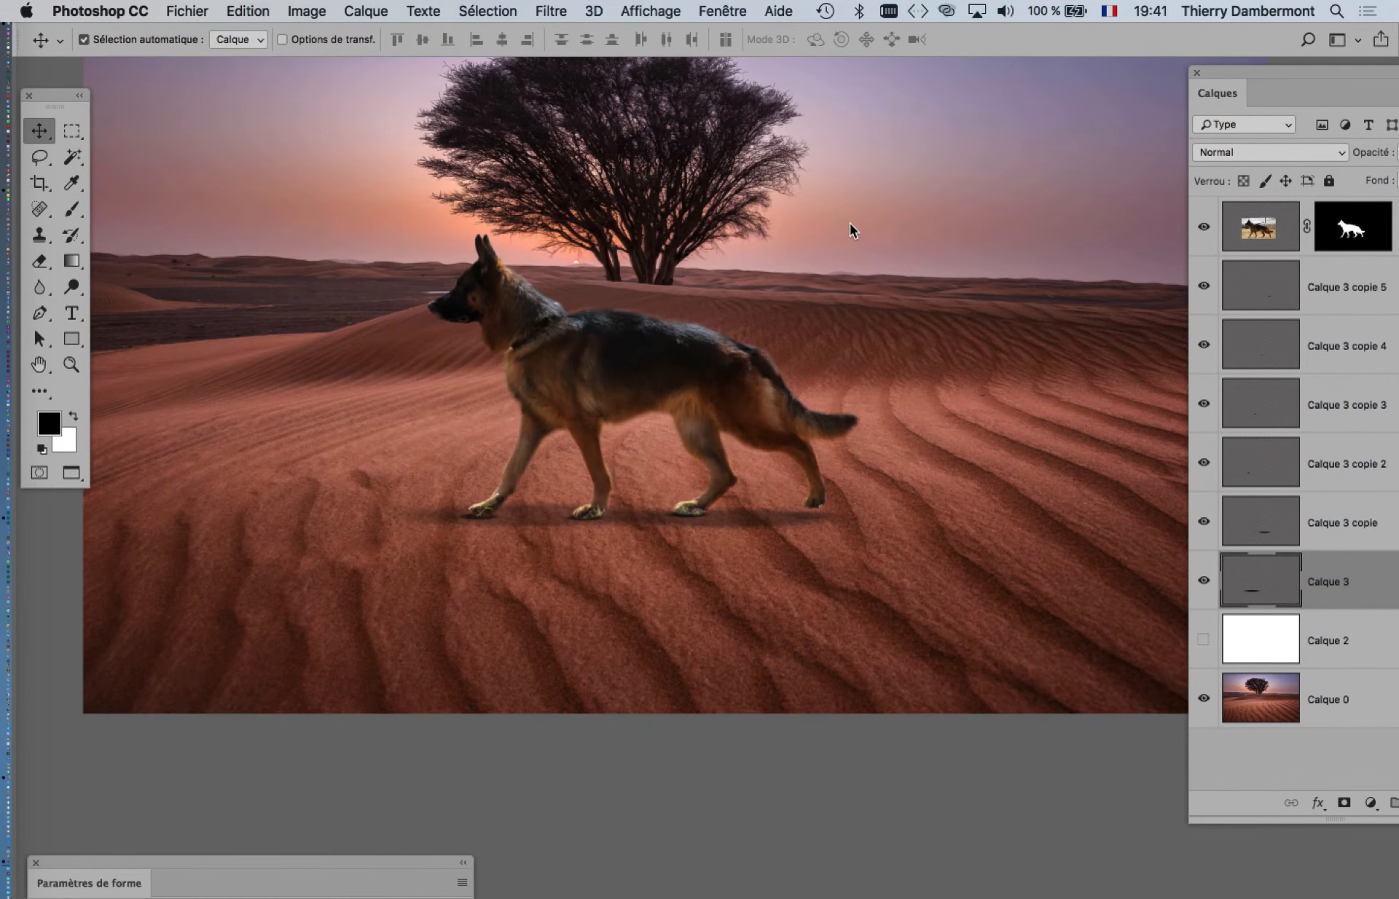
drag(799, 114, 796, 118)
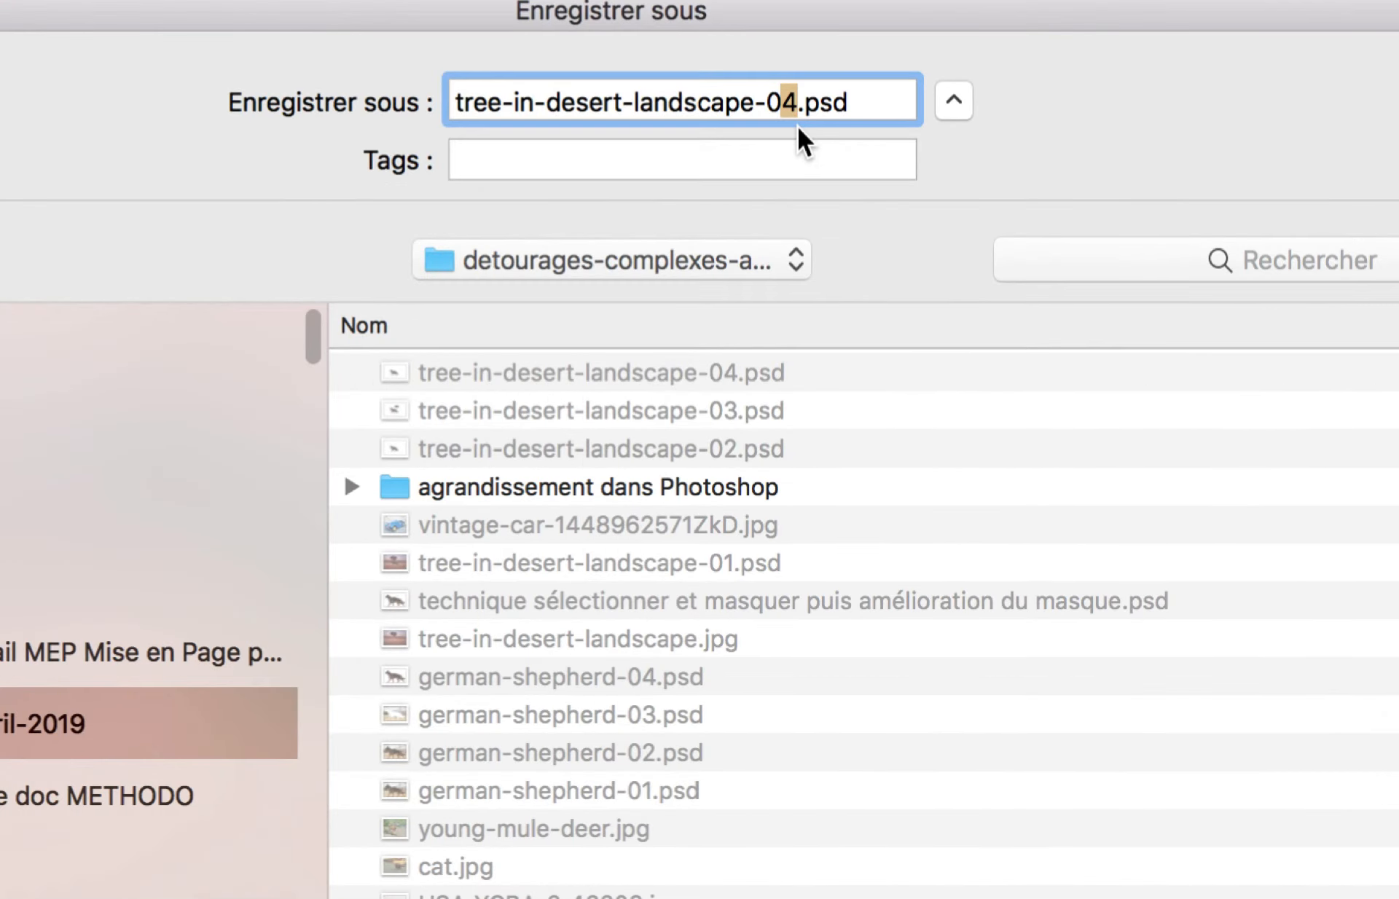
text(5)
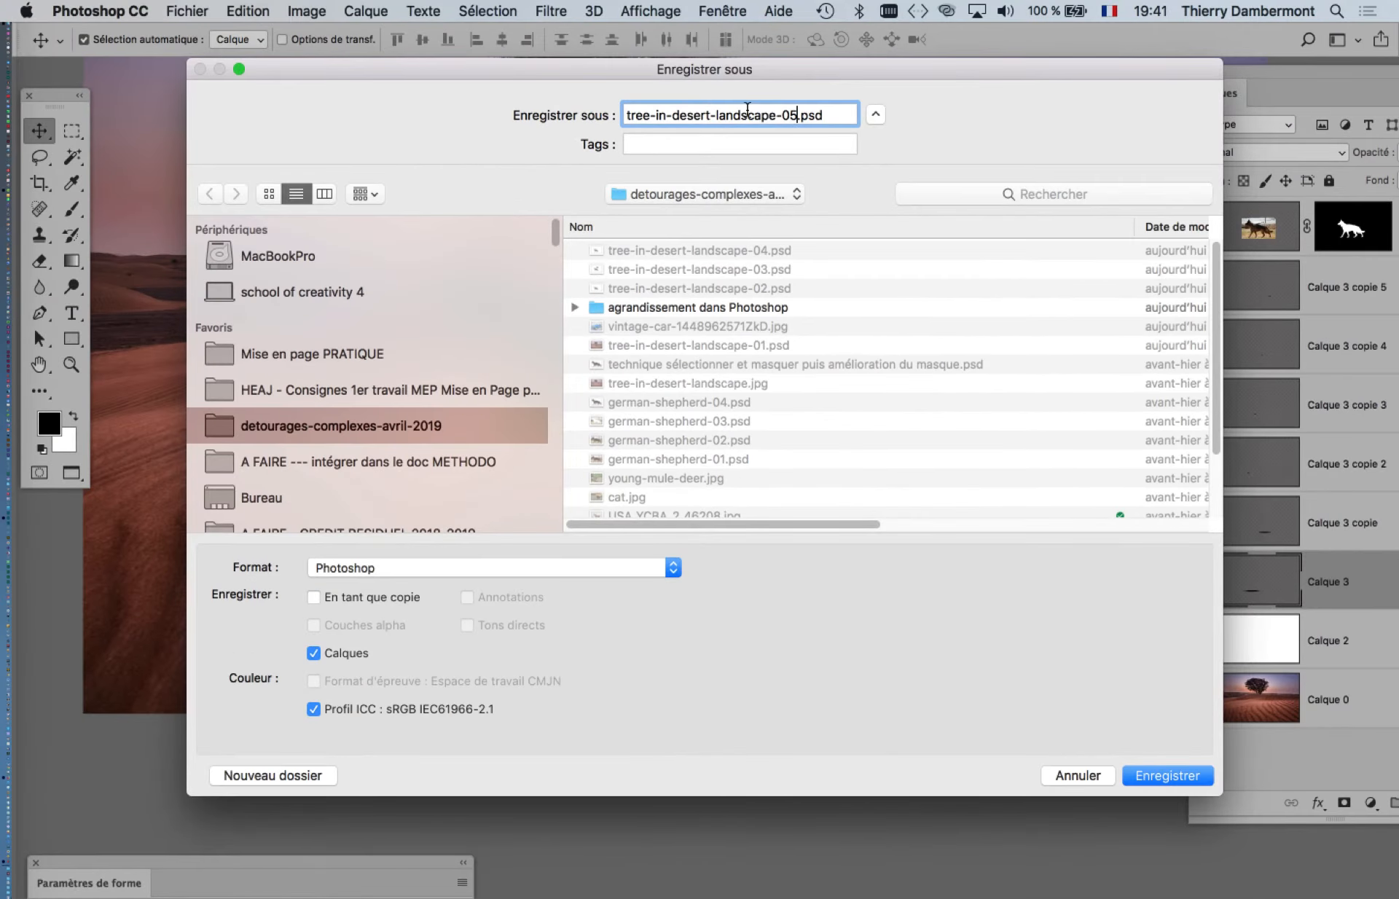
click(1169, 775)
click(993, 374)
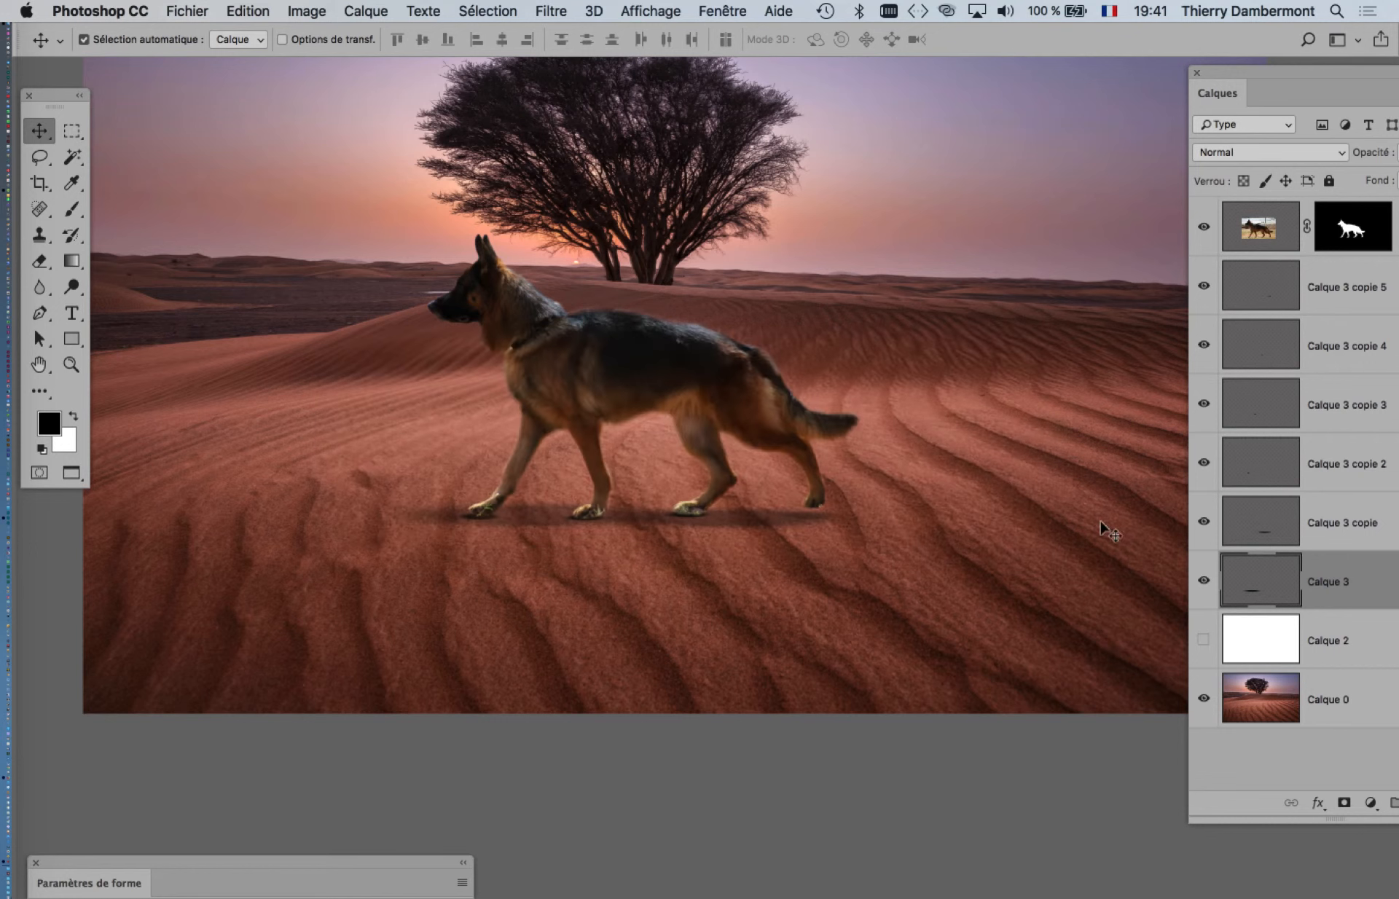
scroll(495, 441, up, 3)
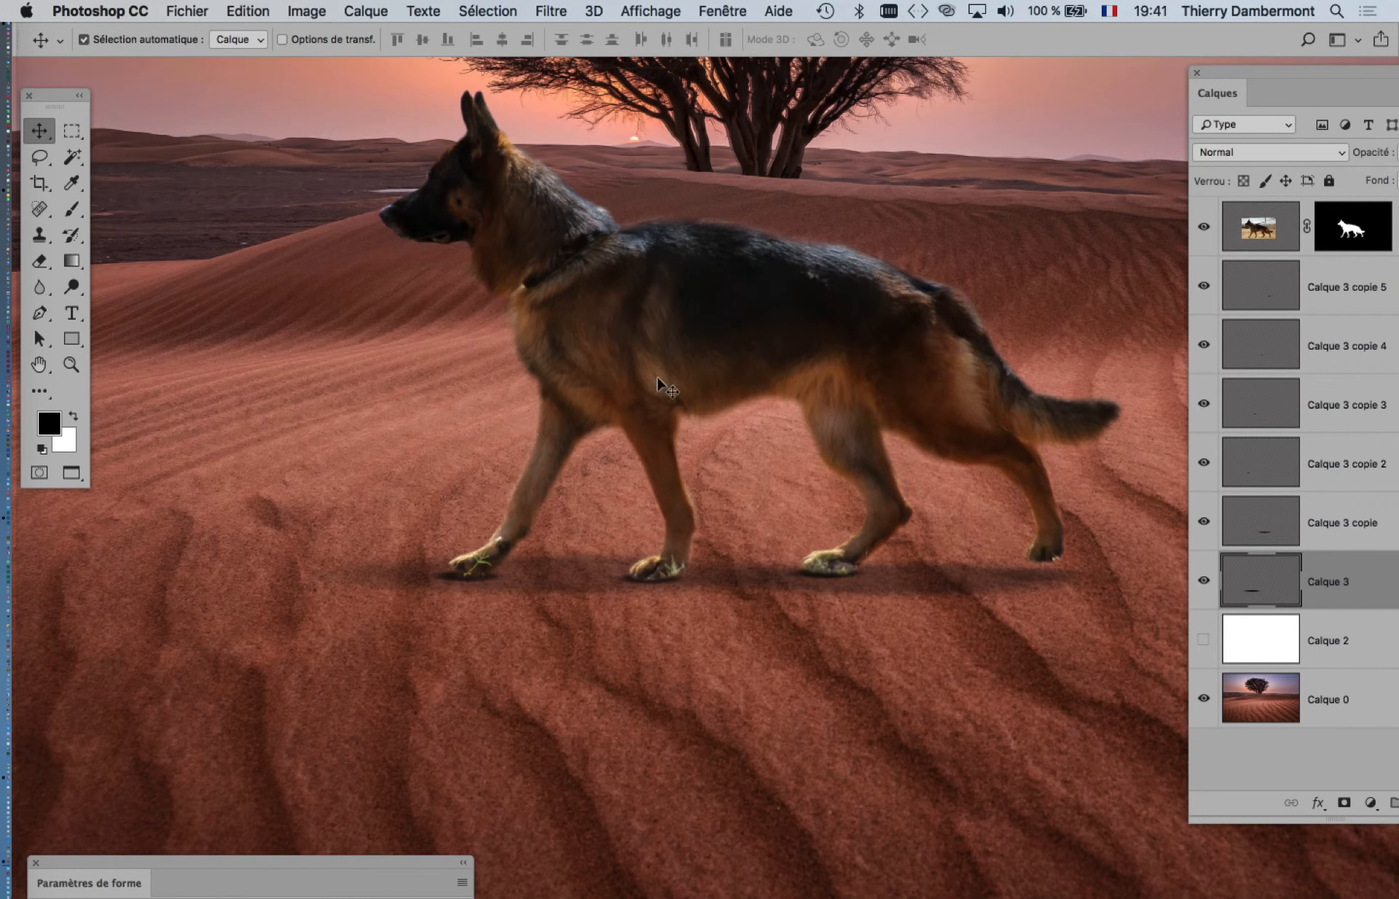
scroll(627, 426, up, 5)
scroll(626, 426, right, 4)
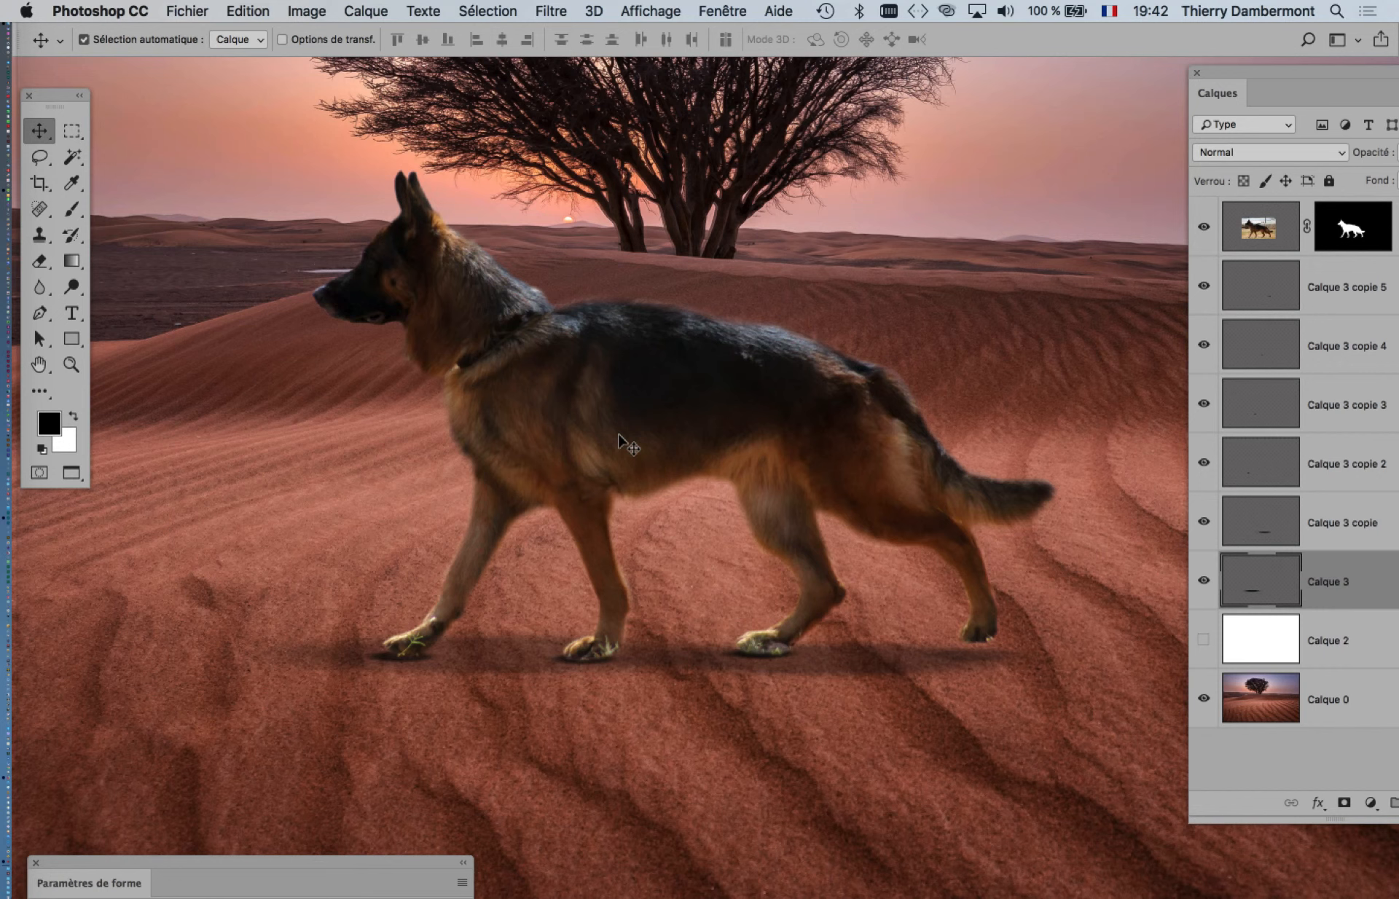
scroll(619, 437, down, 3)
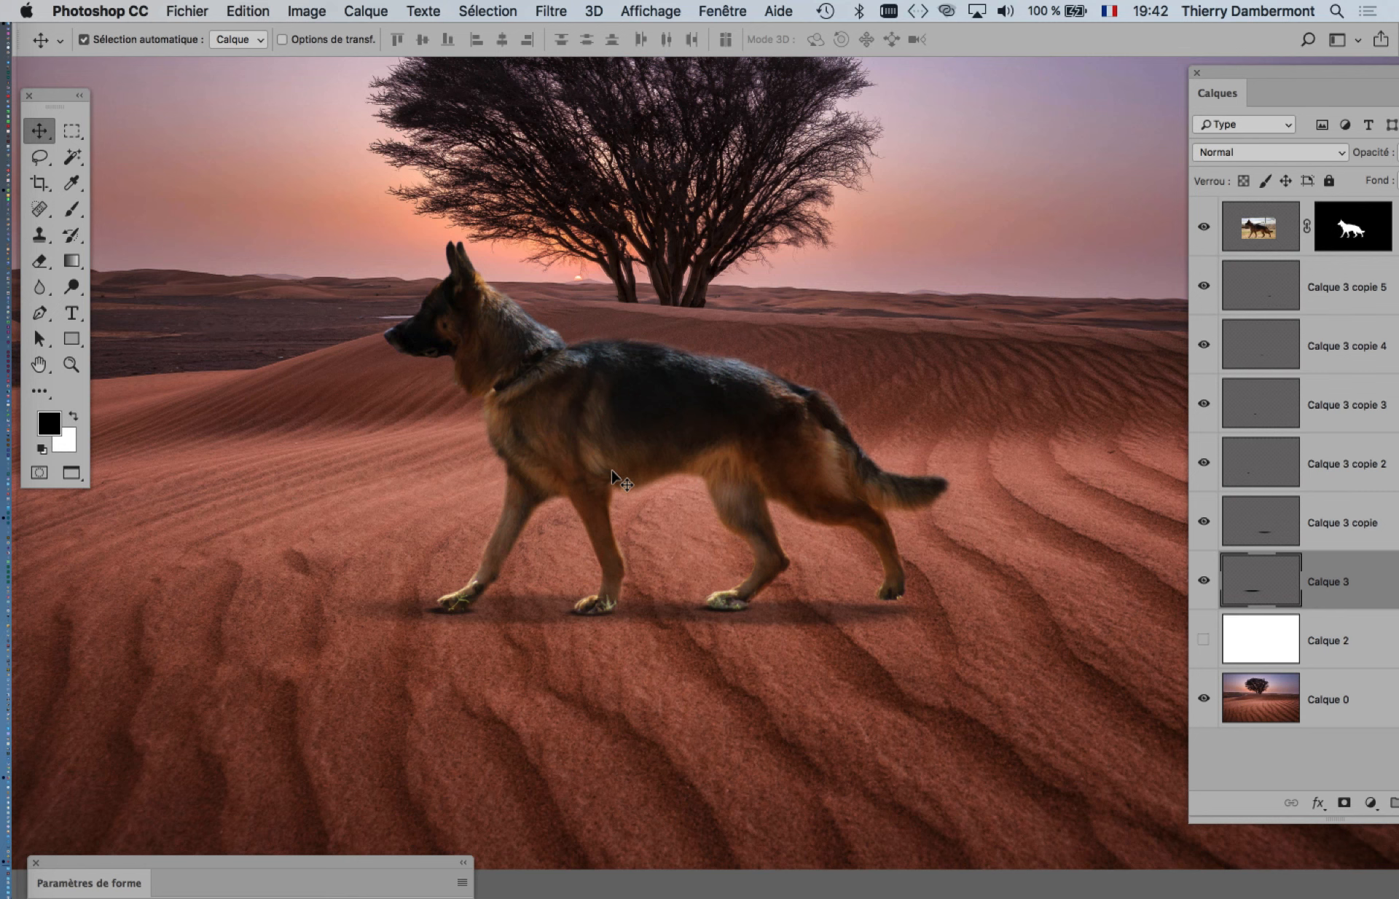
scroll(610, 469, down, 2)
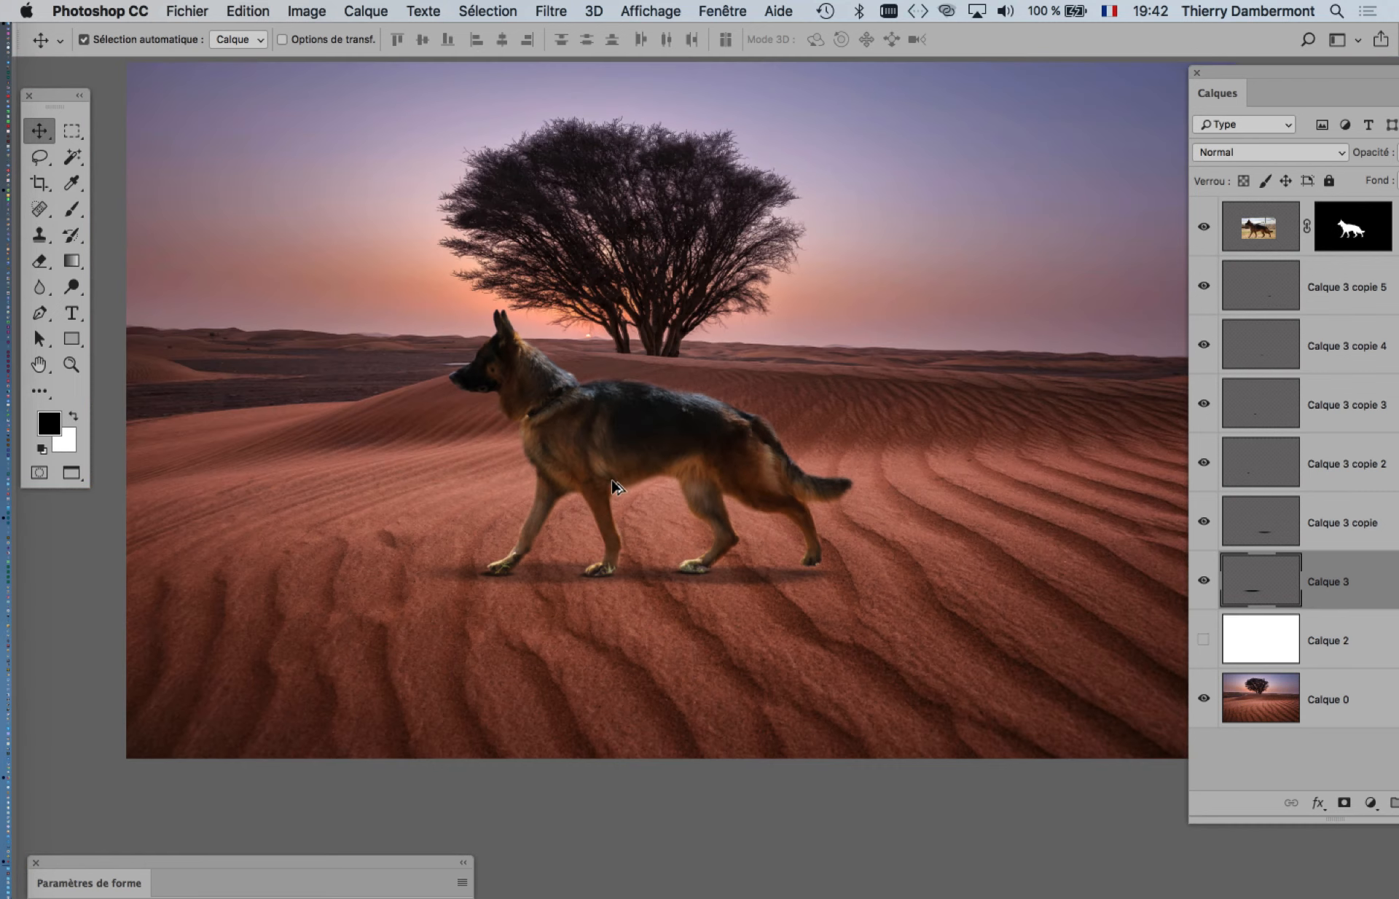